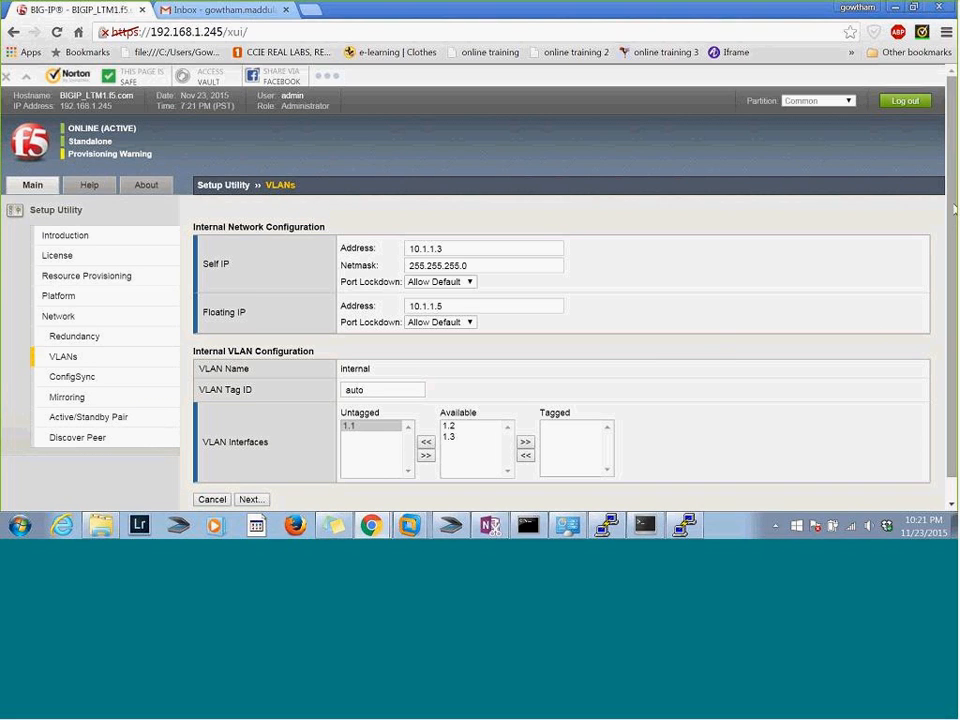
Accept the internal network and VLAN configuration and continue to the external network configuration
scroll(926, 262, "down", 1)
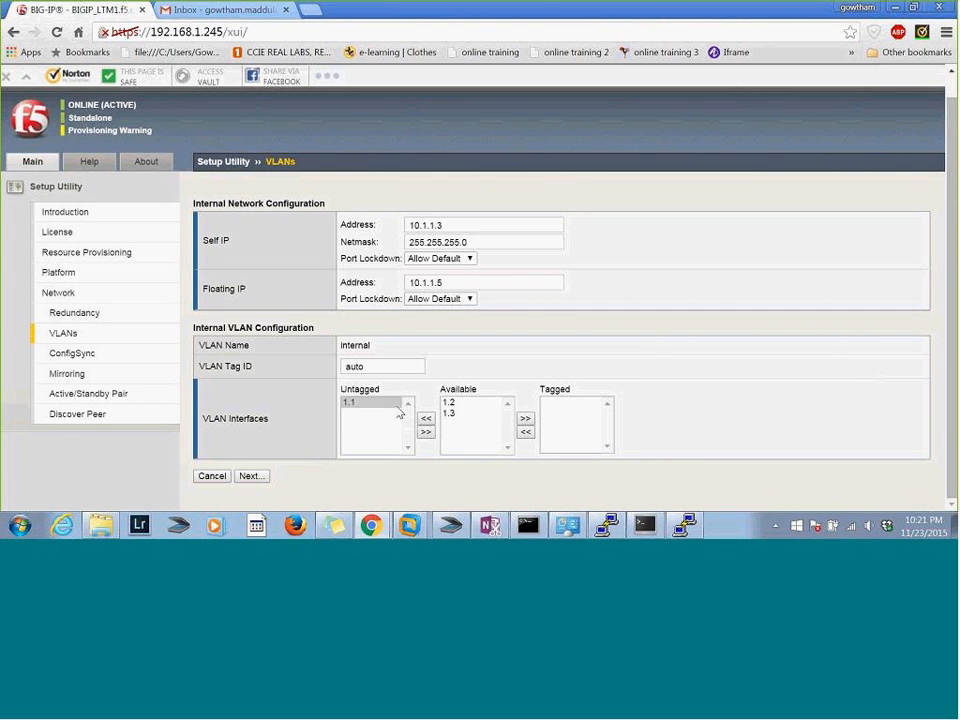
left_click(251, 477)
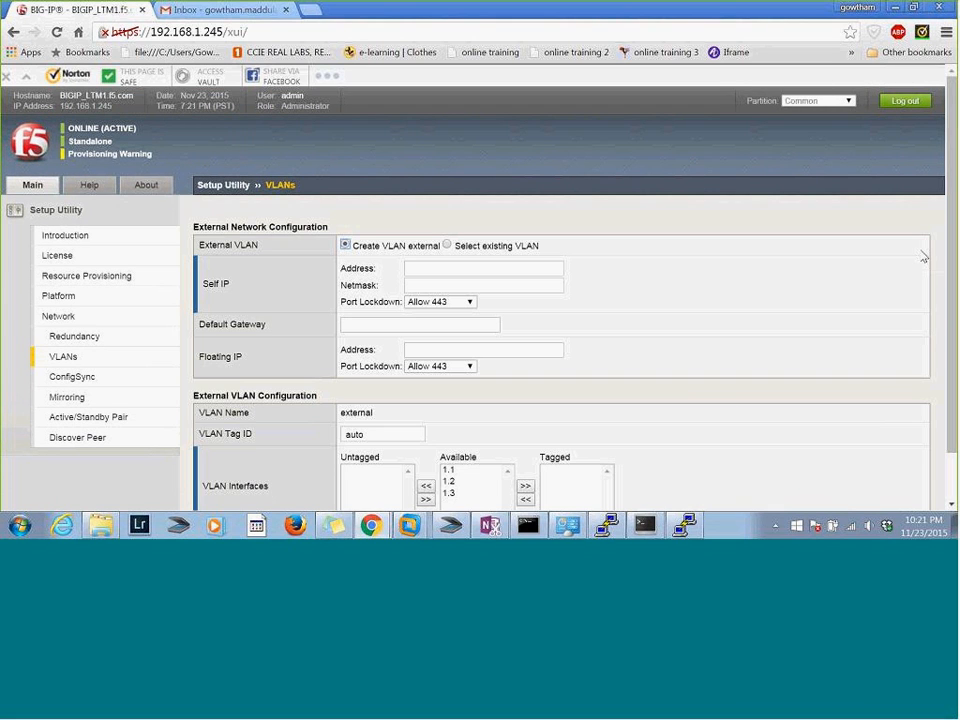
Try the existing VLAN option for the external network and revert to creating VLAN external
scroll(947, 318, "down", 1)
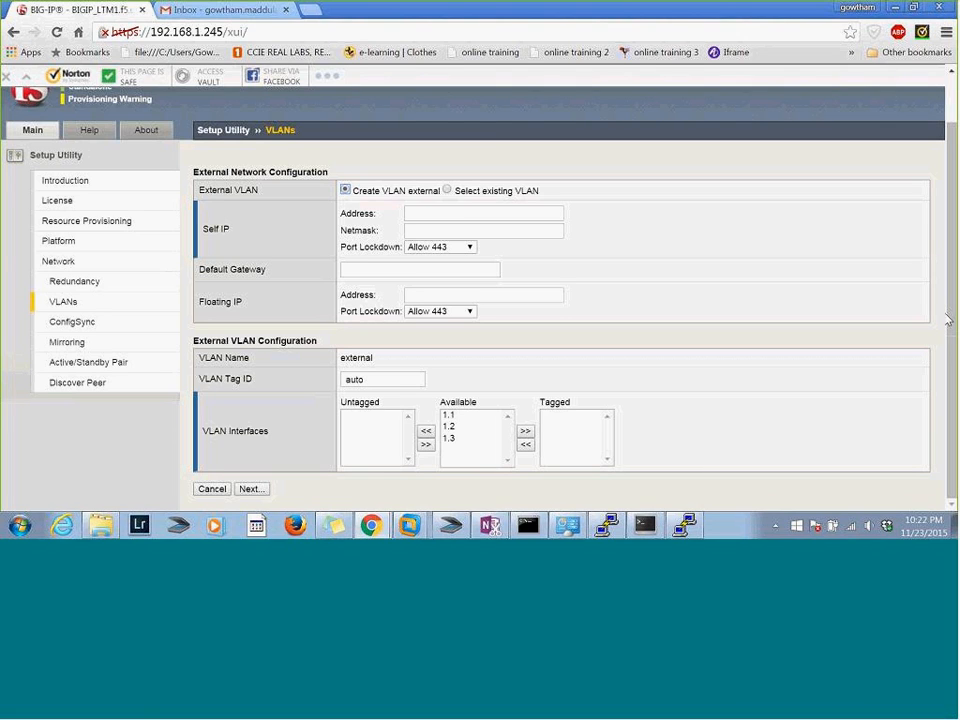
left_click(447, 190)
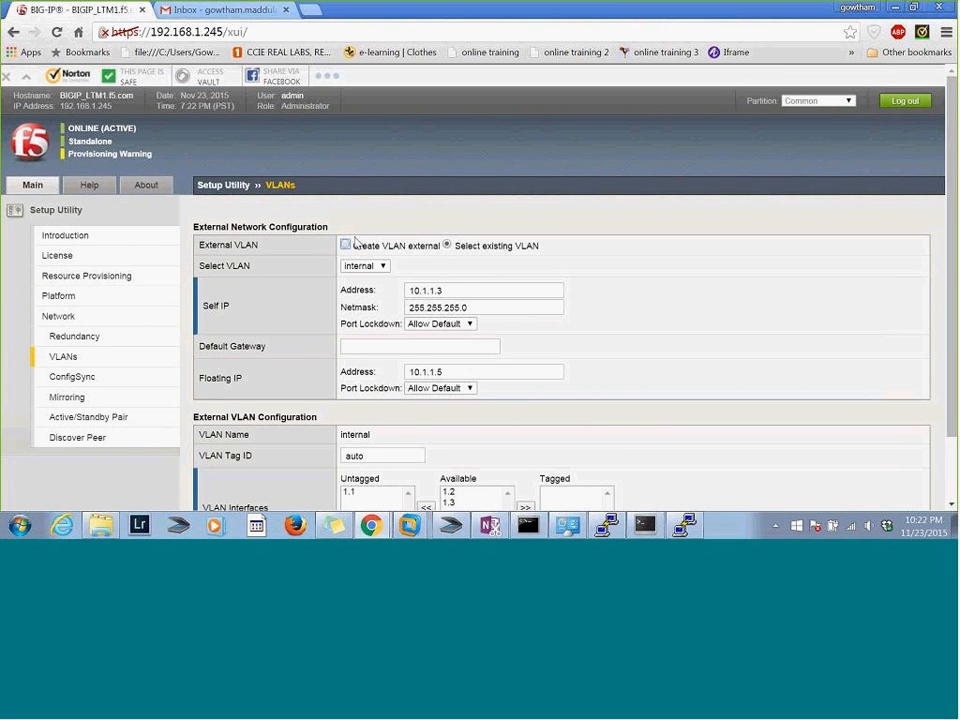
left_click(345, 245)
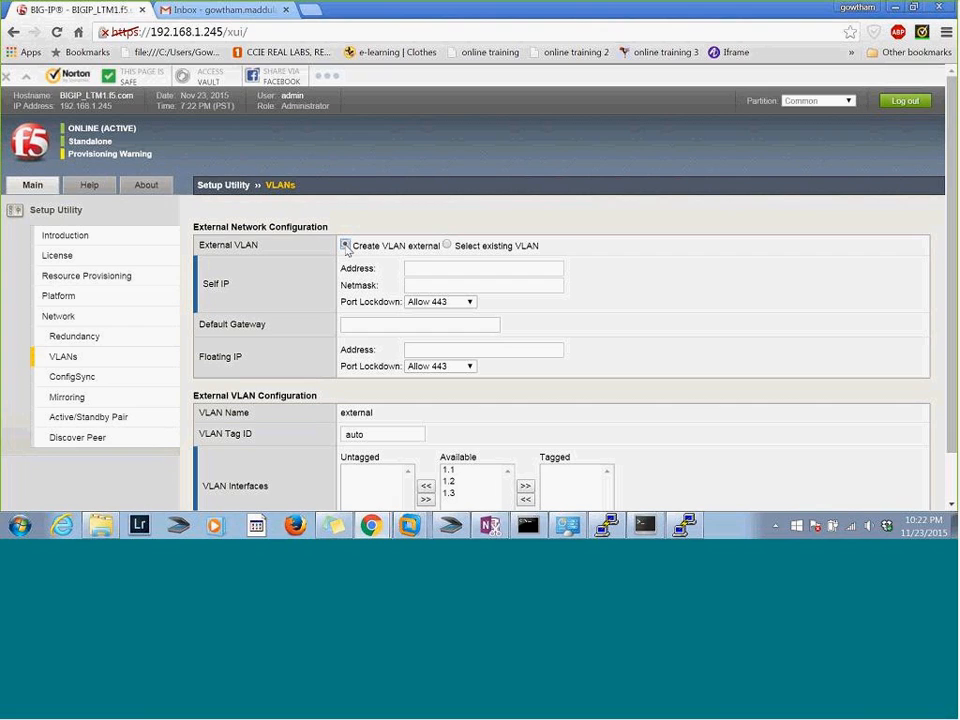
Start the self IP address of the external VLAN with 192.168
left_click(432, 261)
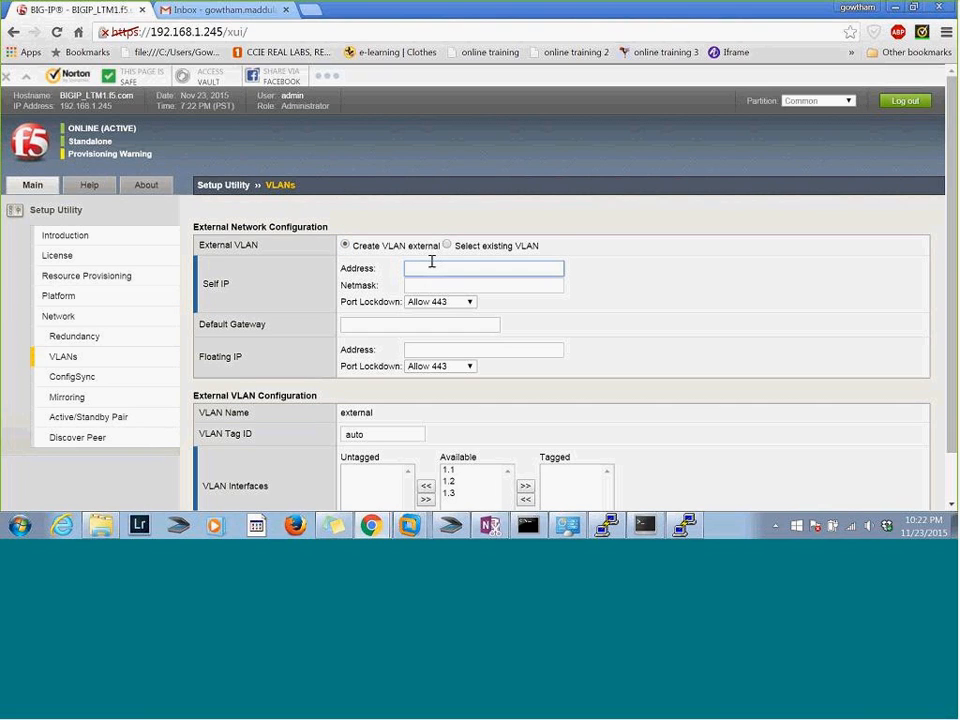
type("192.168")
Switch to the Gmail inbox and search the mail for the contact's surname
left_click(193, 8)
left_click(233, 115)
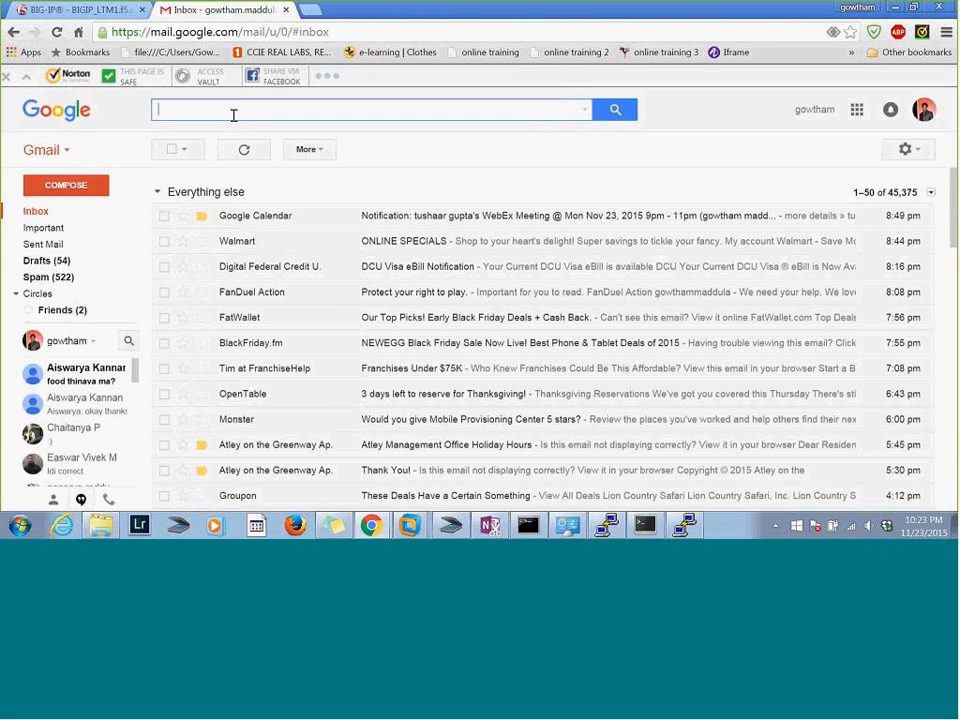
type("khs")
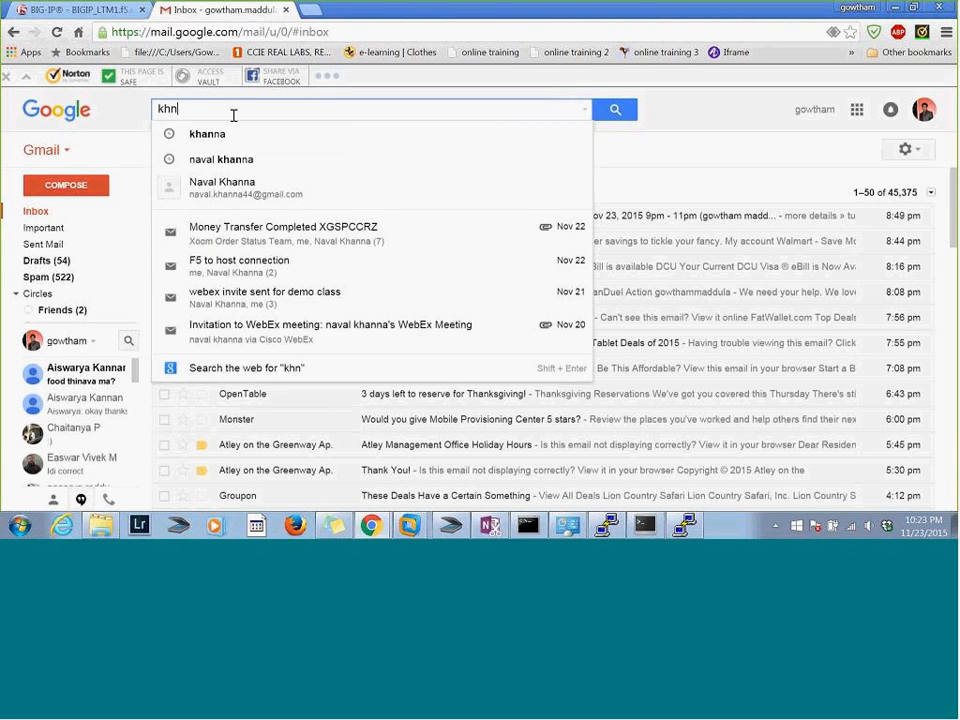
key("BackSpace")
type("anna")
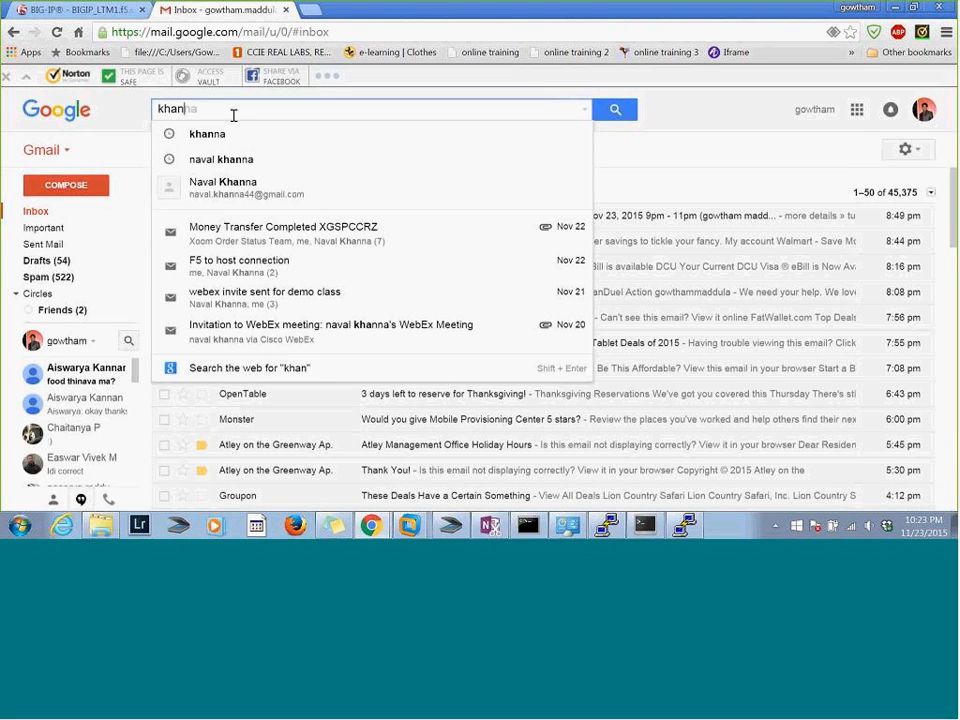
key("Return")
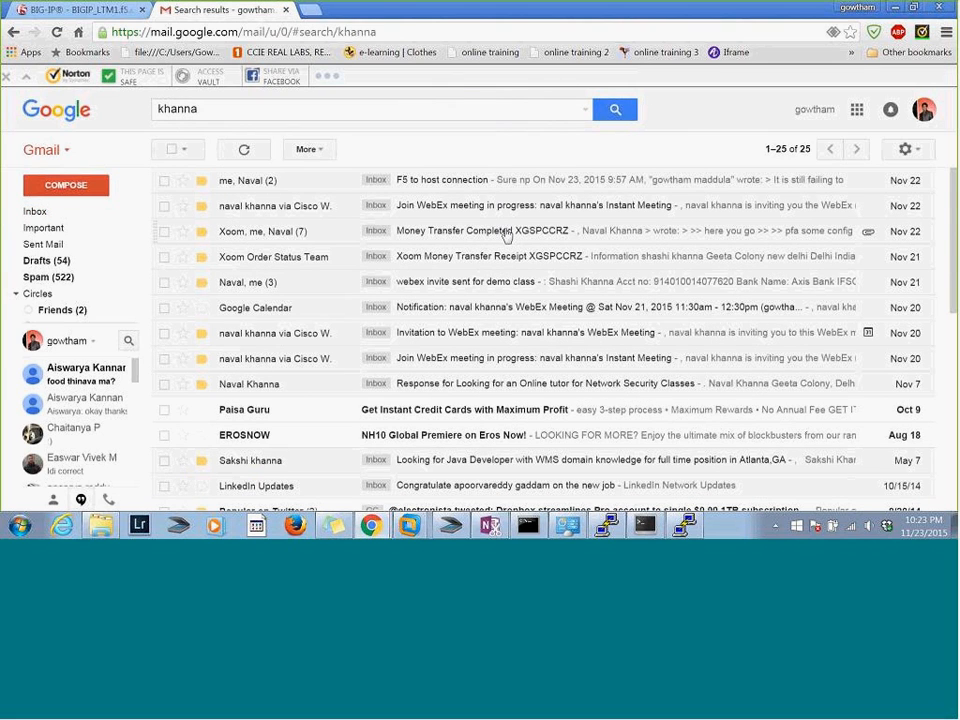
Open the money transfer completed email thread and preview its attachment LTM_Ess_WBT_LabGuide_v11_091213.pdf
left_click(507, 233)
left_click_drag(955, 213, 955, 388)
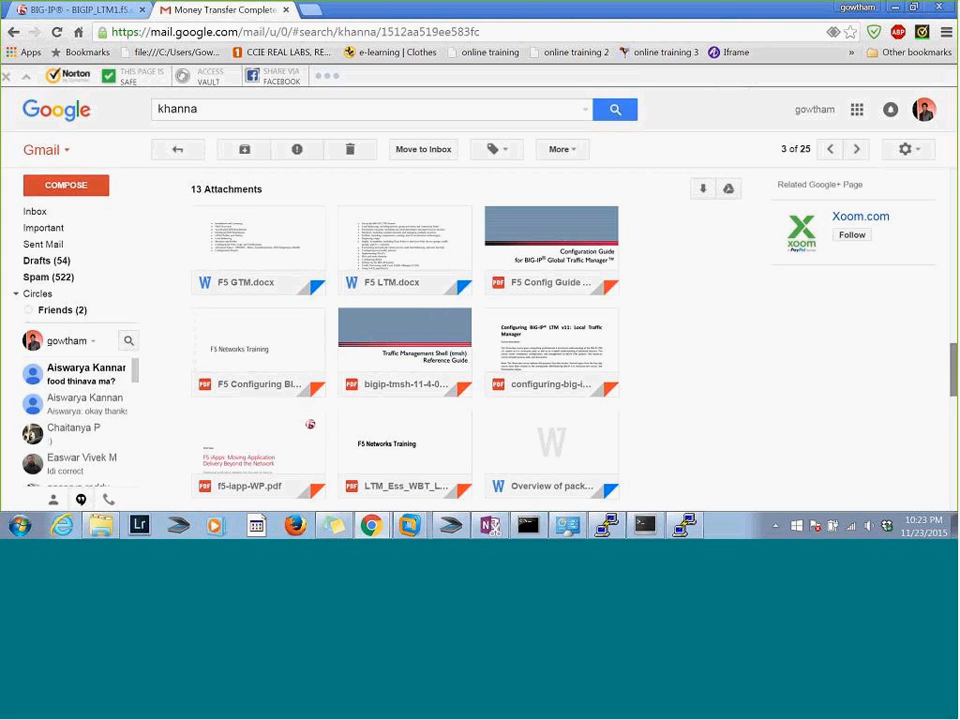
mouse_move(955, 388)
left_mouse_down()
mouse_move(955, 429)
mouse_move(955, 395)
left_mouse_up()
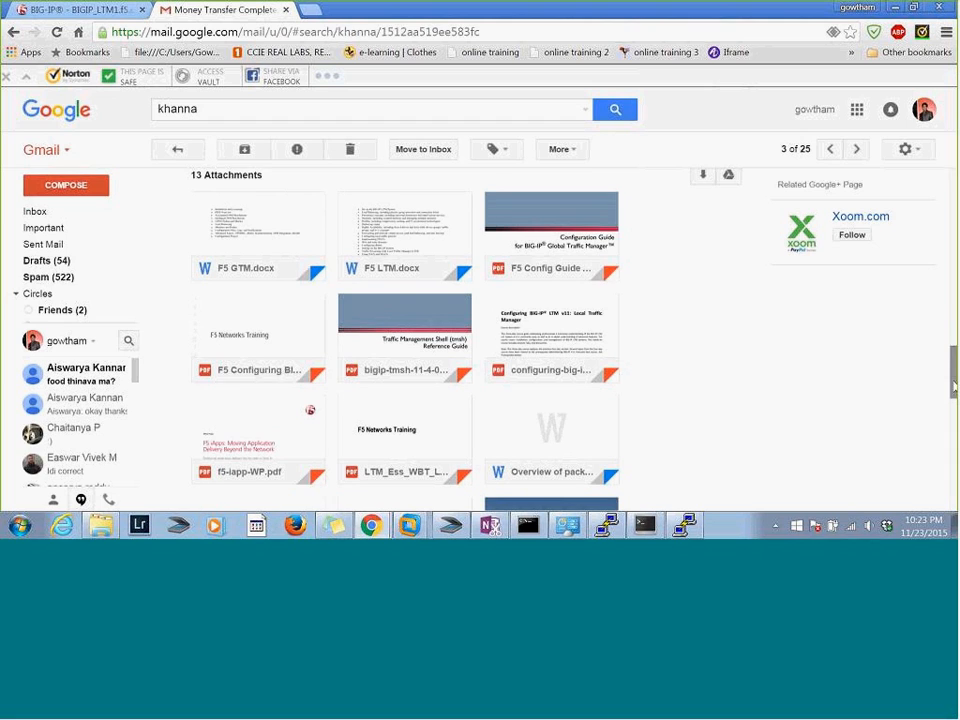
mouse_move(420, 431)
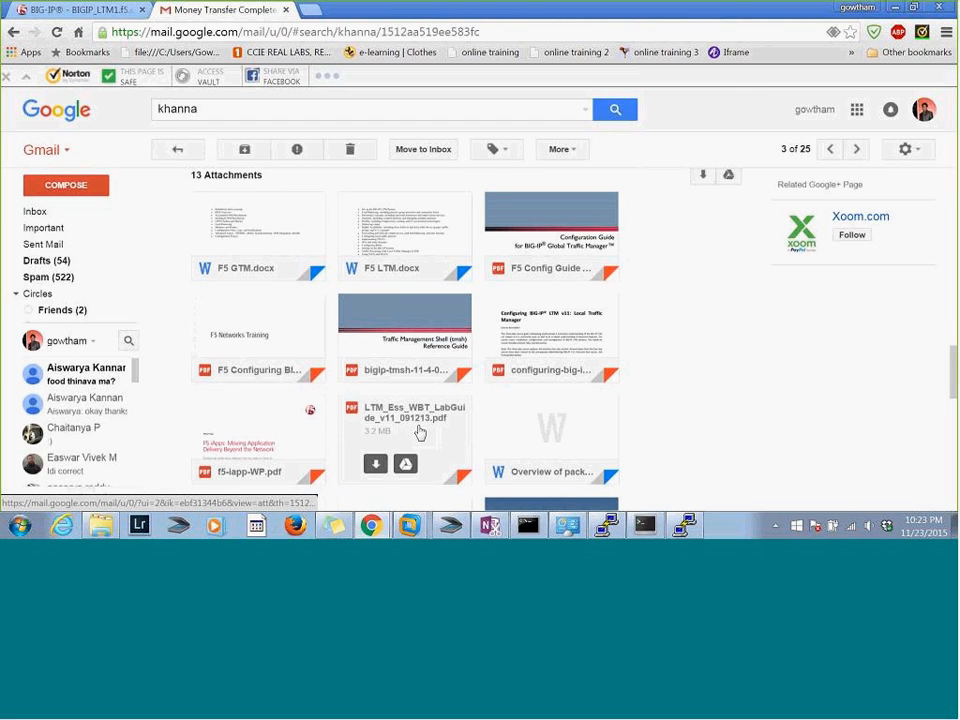
left_click(420, 431)
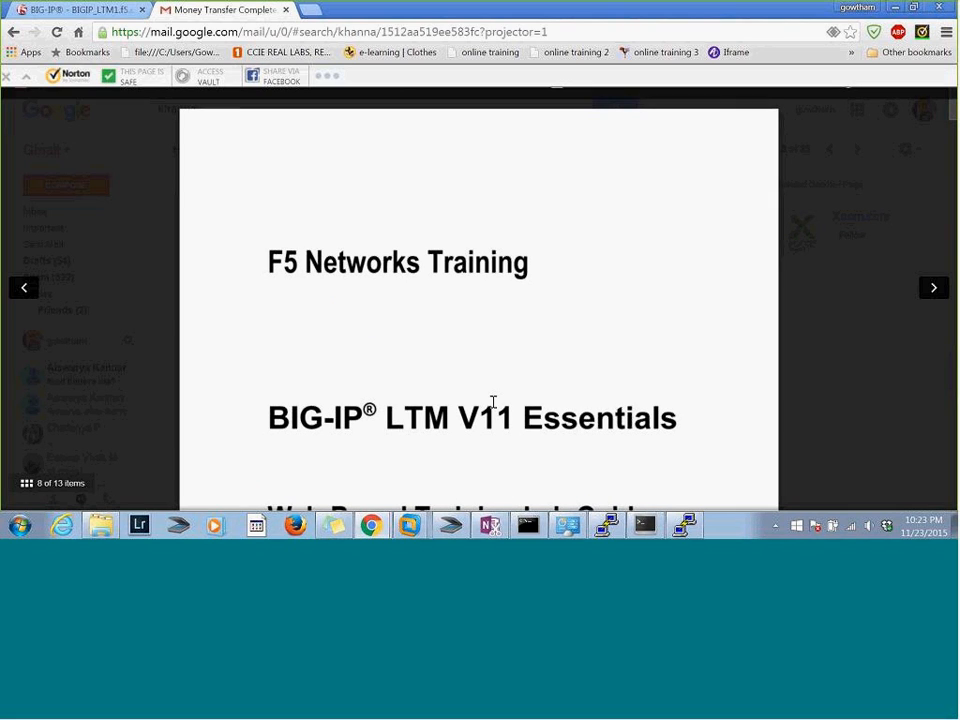
Look through the lab guide for the Lab Network Diagram under Navigation Tips and examine its management, internal and external IP addresses
scroll(891, 213, "down", 1)
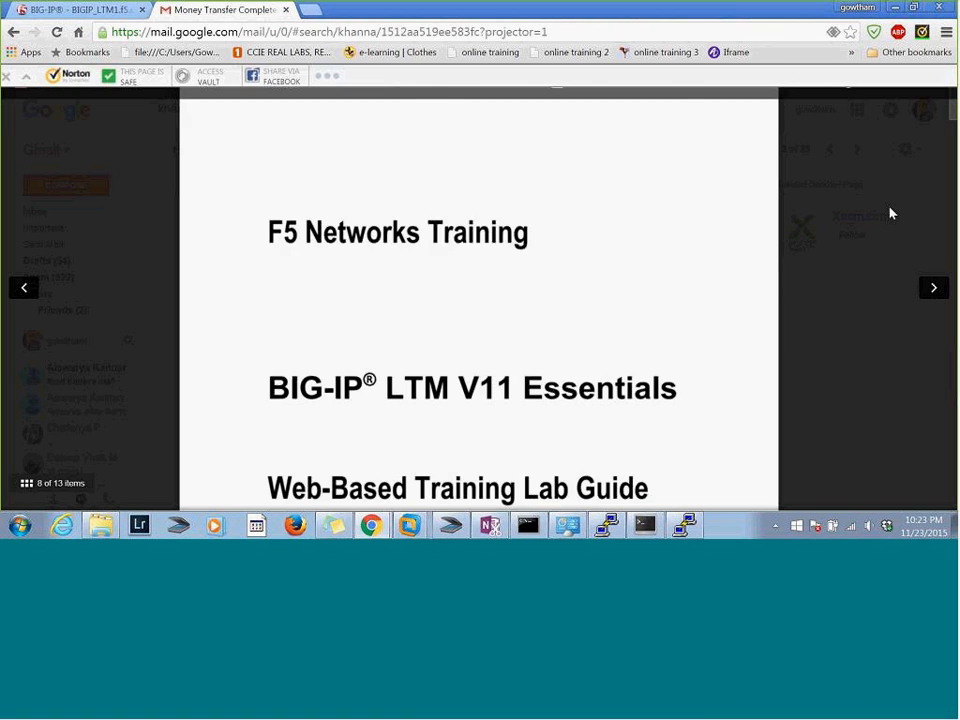
scroll(891, 213, "down", 5)
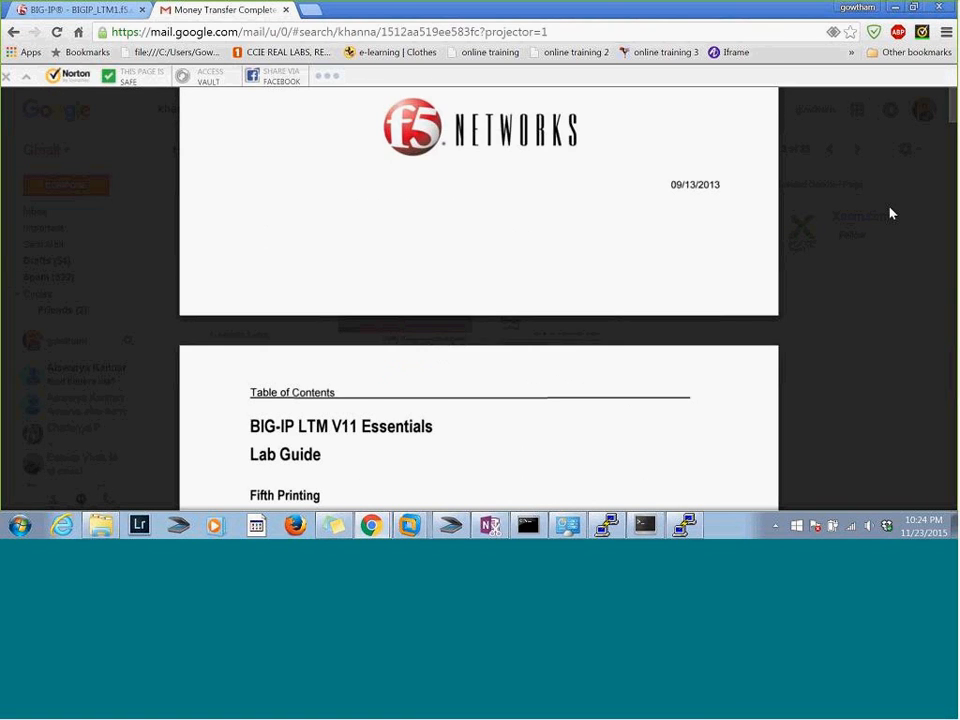
scroll(891, 213, "down", 6)
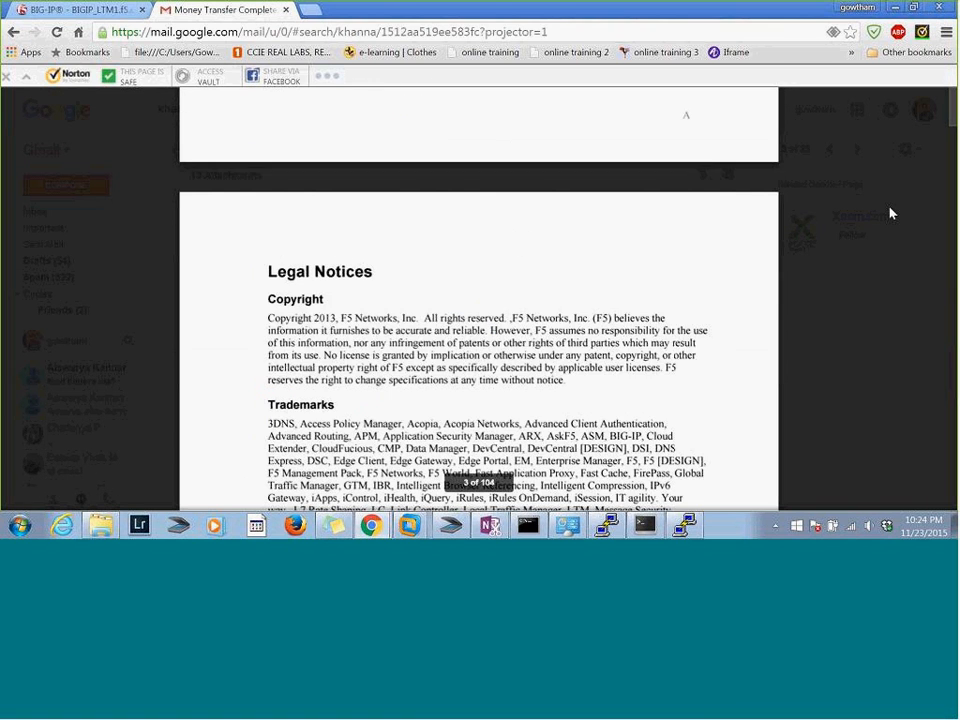
scroll(891, 213, "down", 8)
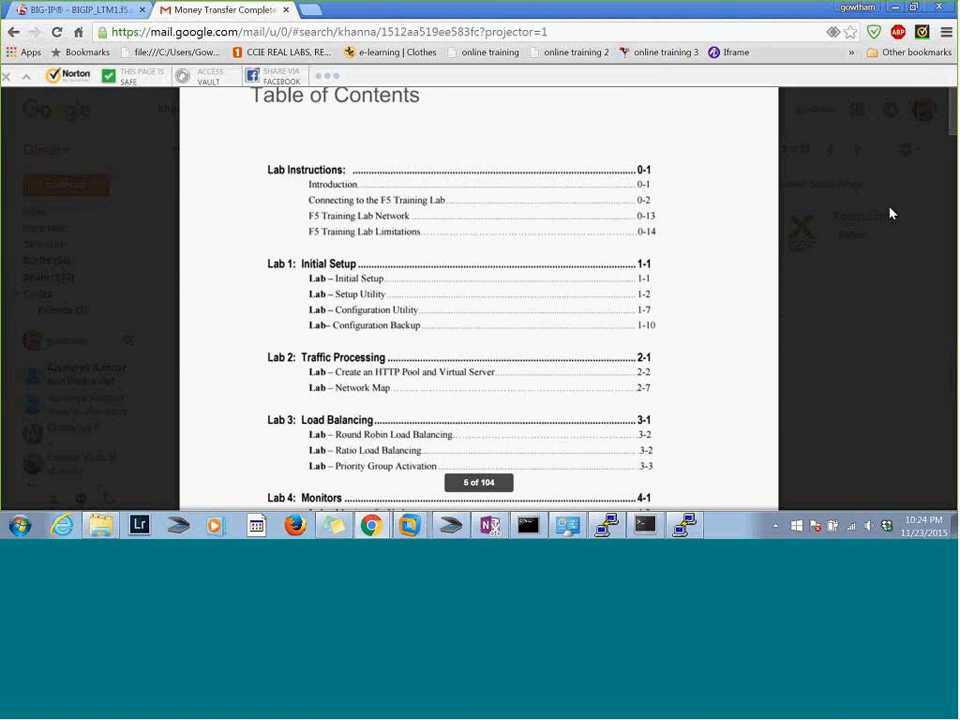
scroll(891, 213, "down", 5)
scroll(891, 213, "down", 15)
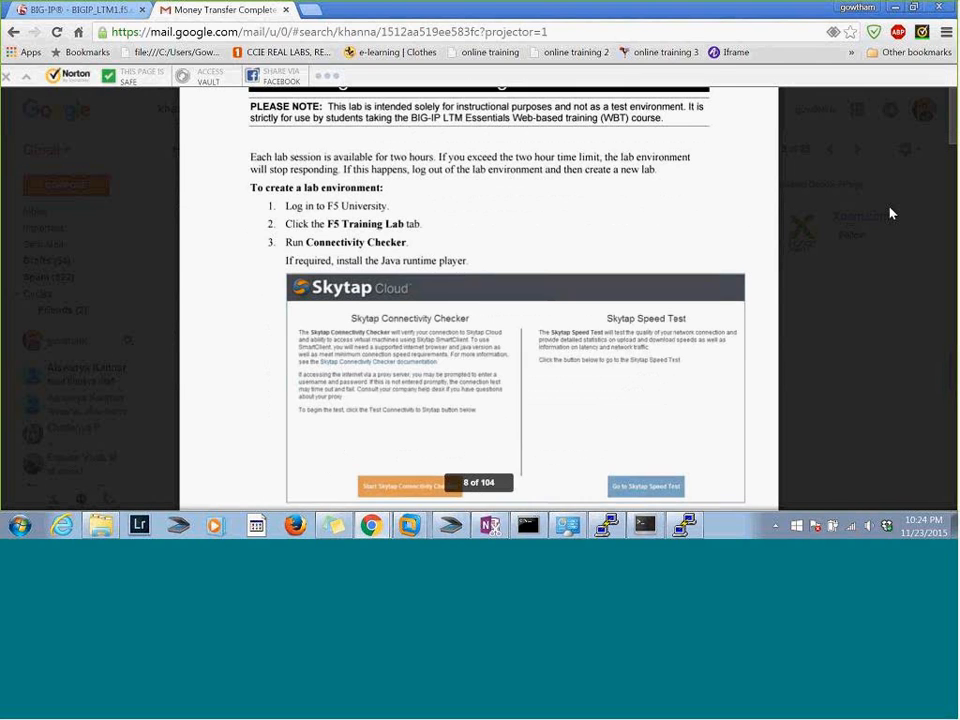
scroll(891, 213, "down", 5)
scroll(891, 213, "down", 5)
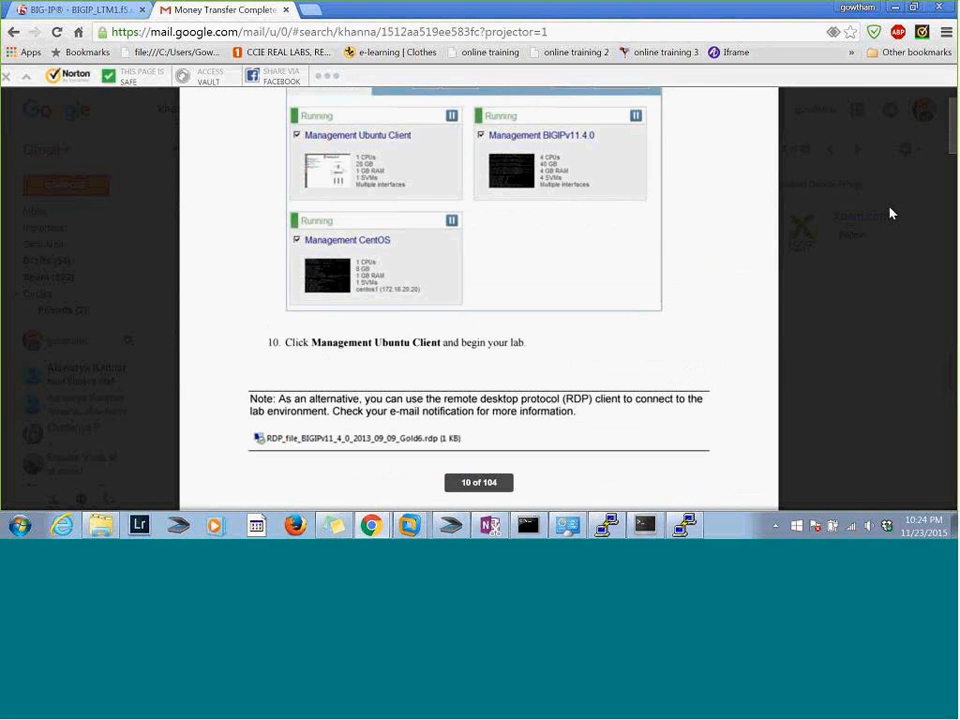
scroll(891, 213, "down", 5)
scroll(891, 213, "down", 3)
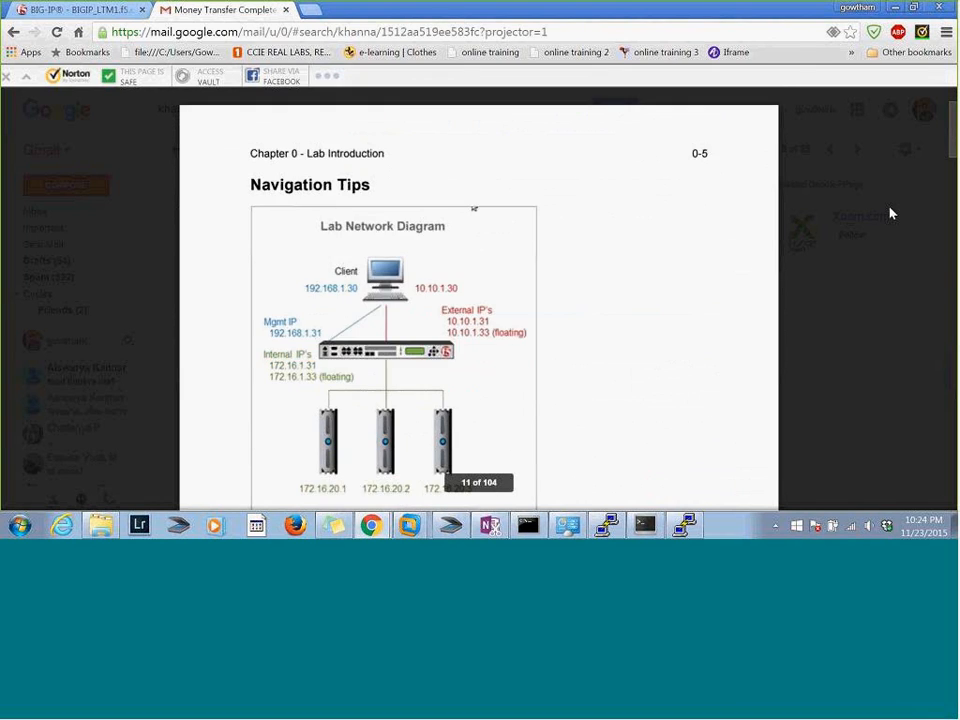
scroll(891, 213, "down", 3)
scroll(891, 213, "up", 2)
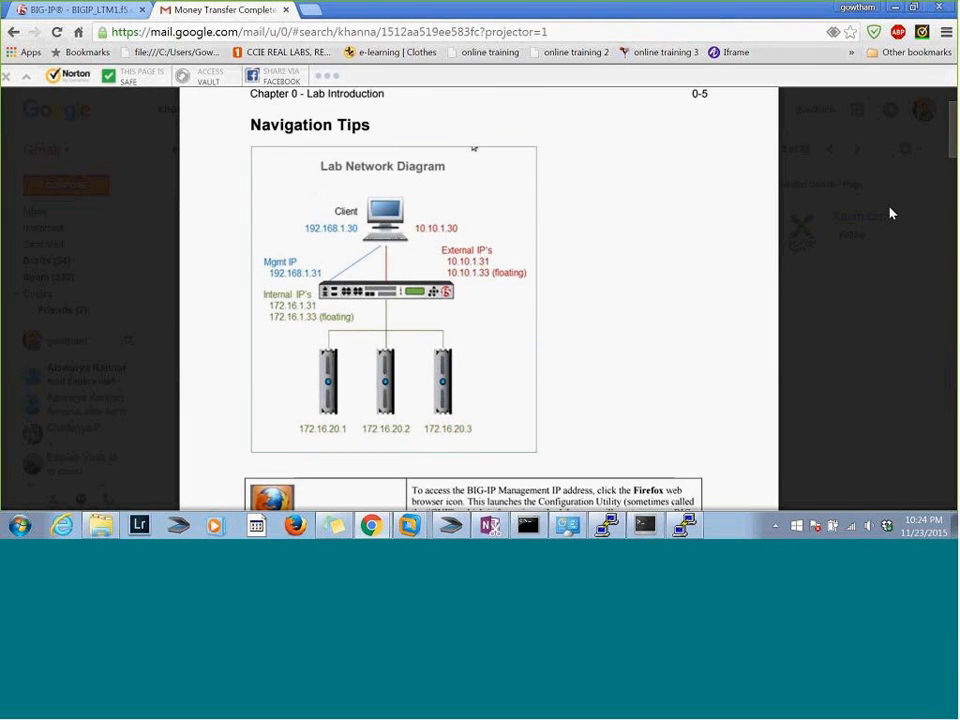
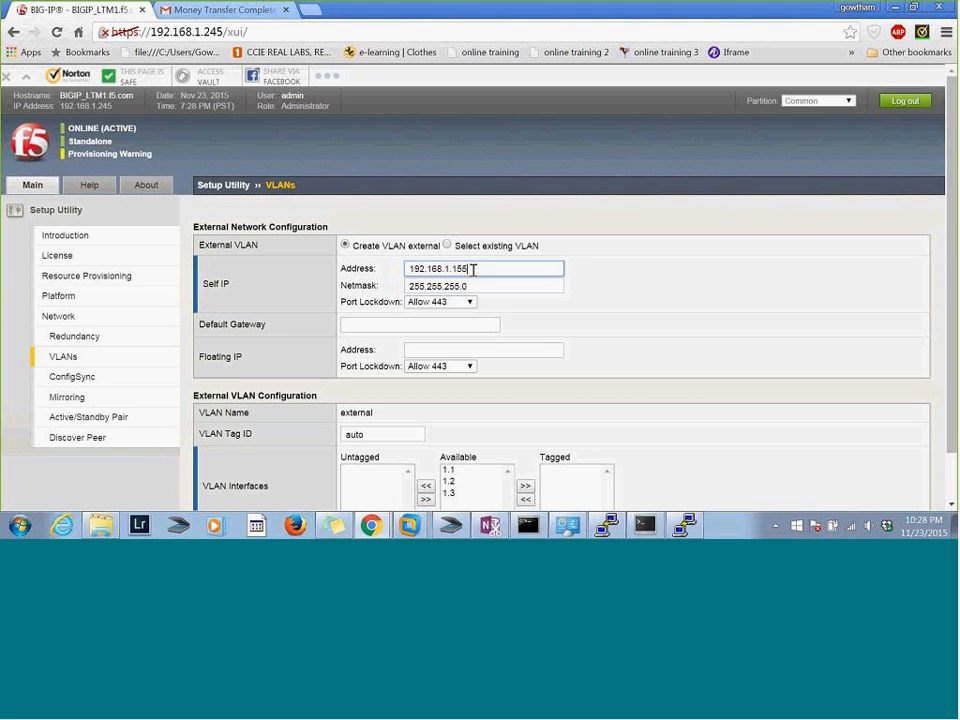
Complete the external VLAN's self IP address as 192.168.1.155
key("BackSpace")
key("BackSpace")
key("BackSpace")
type("186")
key("BackSpace")
key("BackSpace")
type("55")
key("BackSpace")
type("5")
left_click(606, 525)
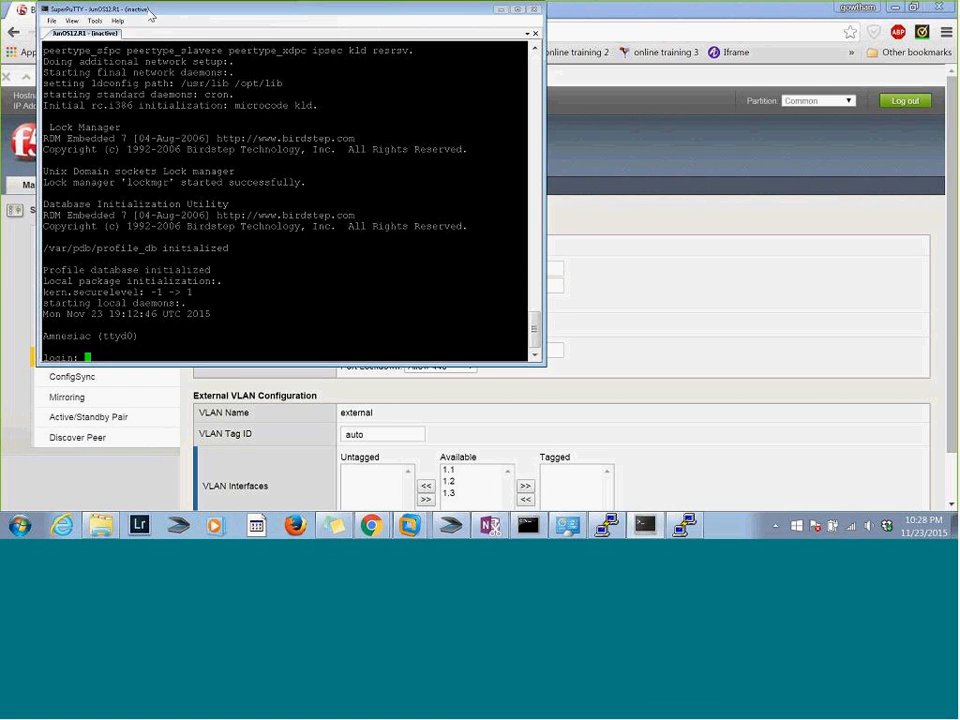
left_click_drag(152, 12, 166, 138)
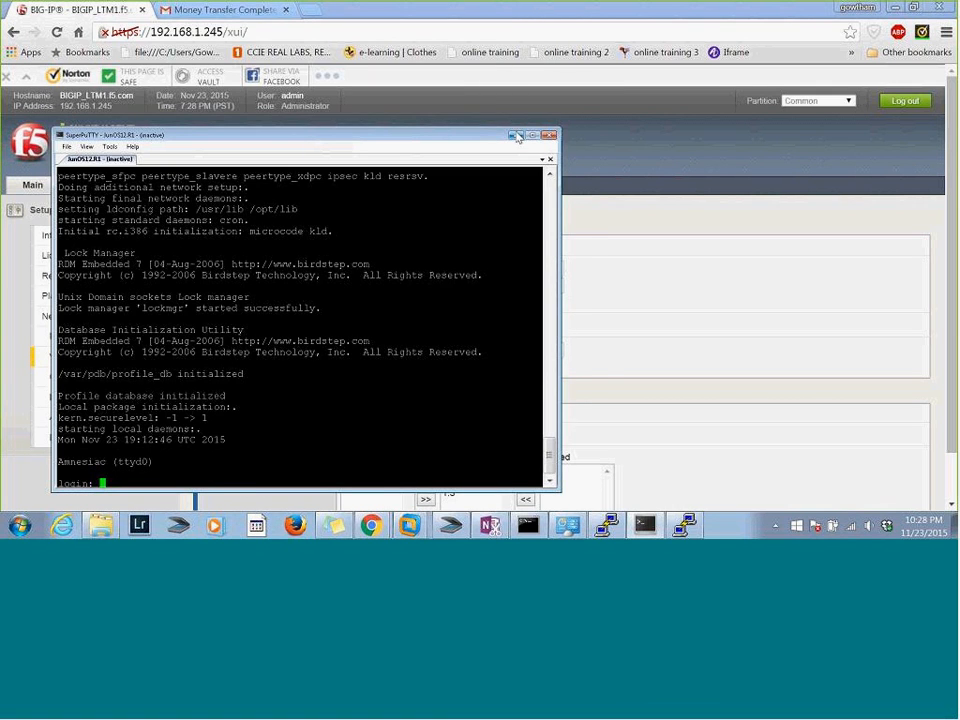
left_click(514, 135)
Switch to the Command Prompt, ping 19.168.1.155, stop the ping and put the window away
key("alt+Tab")
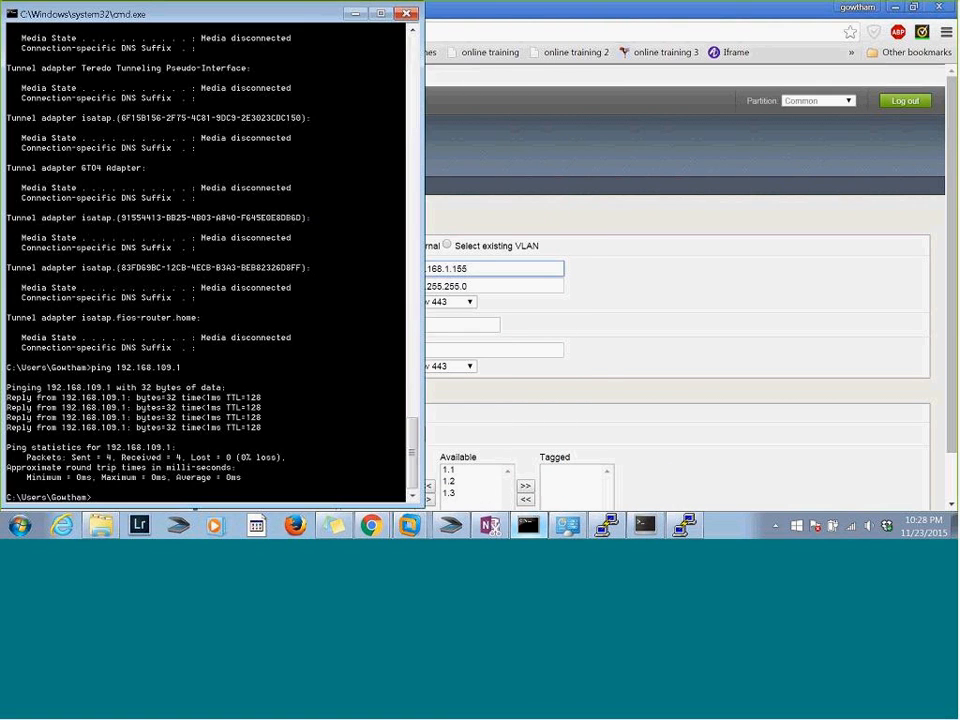
type("ifcon")
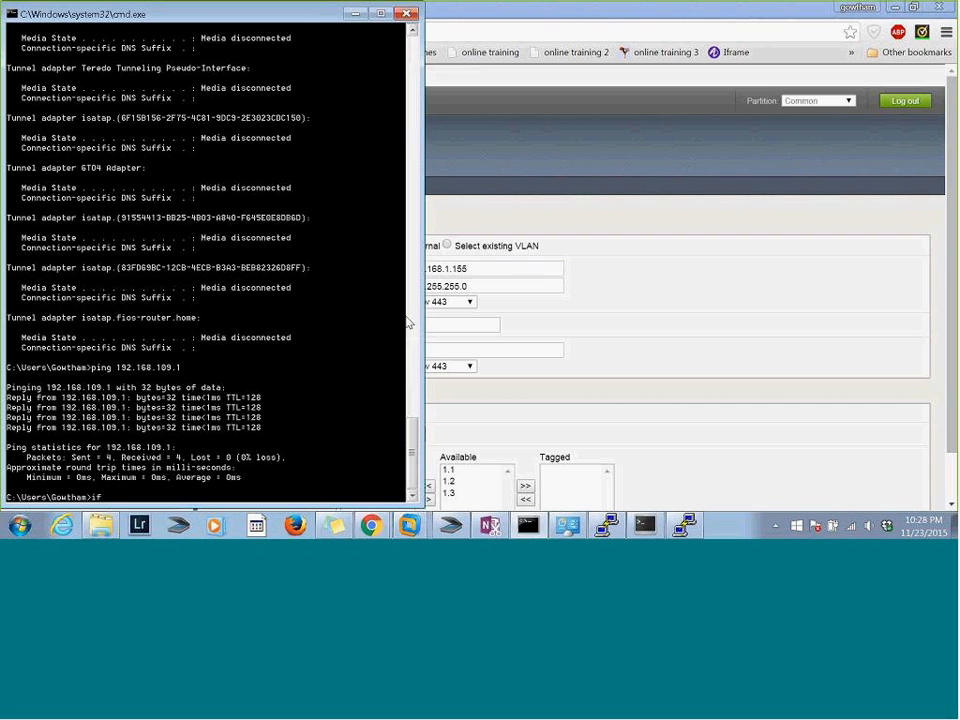
key("BackSpace")
key("BackSpace")
key("BackSpace")
key("BackSpace")
key("BackSpace")
type("ping 19.168.1.155")
key("Return")
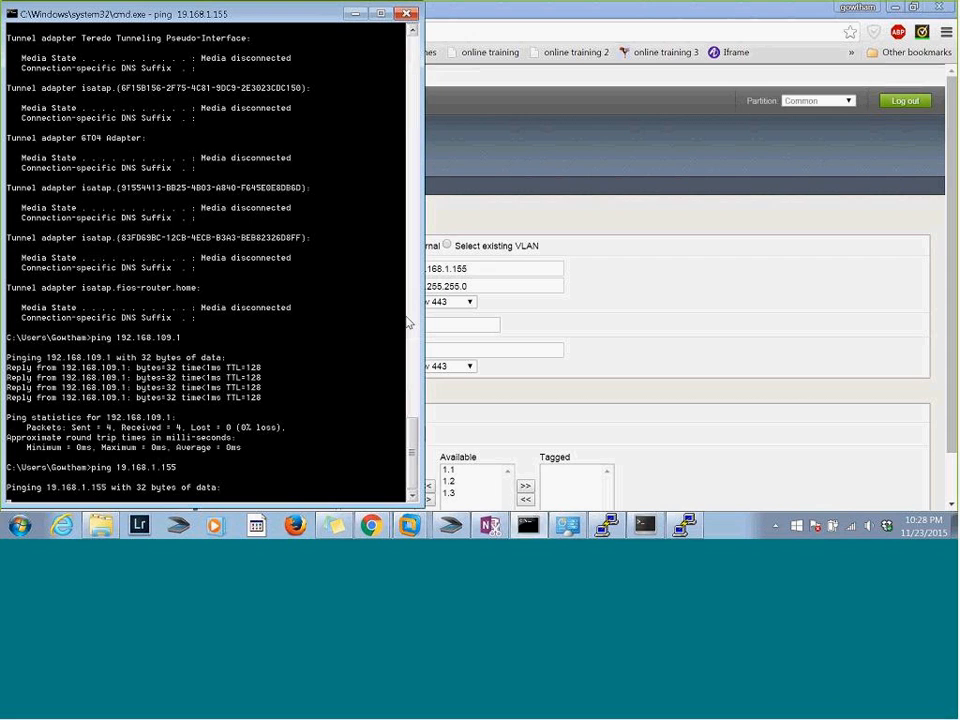
key("ctrl+c")
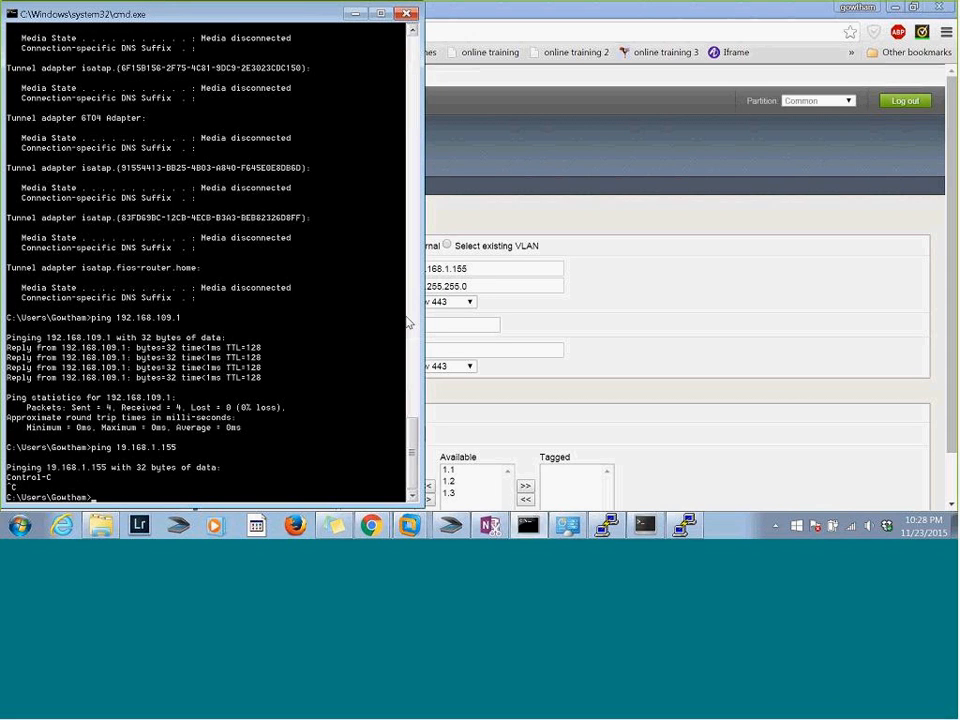
left_click_drag(252, 16, 259, 49)
left_click(361, 46)
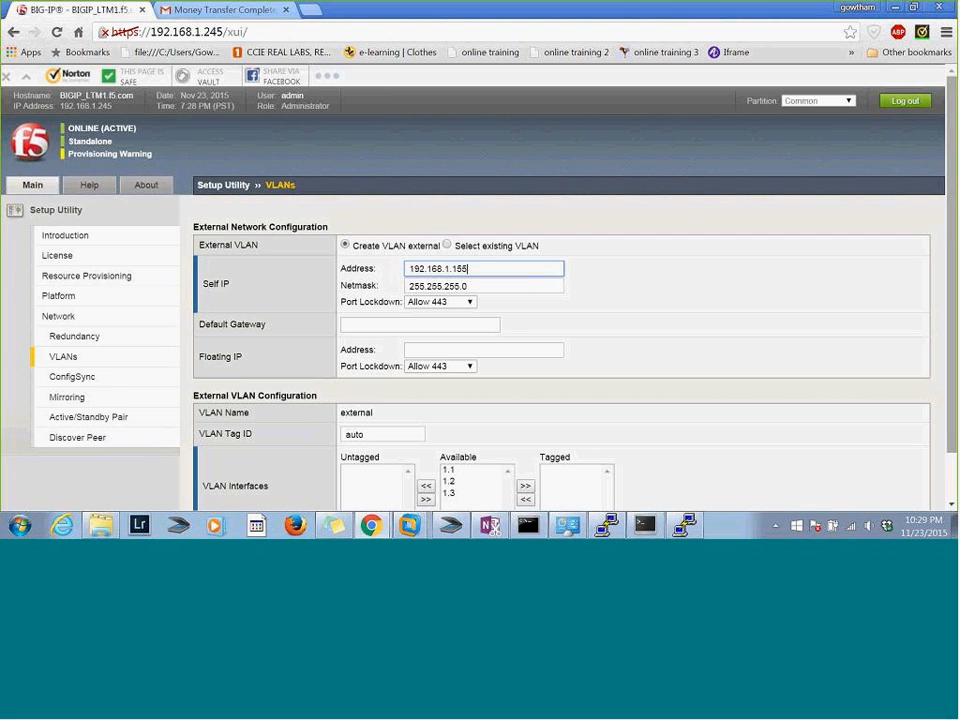
Set the external network's default gateway to 192.168.1.1
scroll(517, 285, "down", 1)
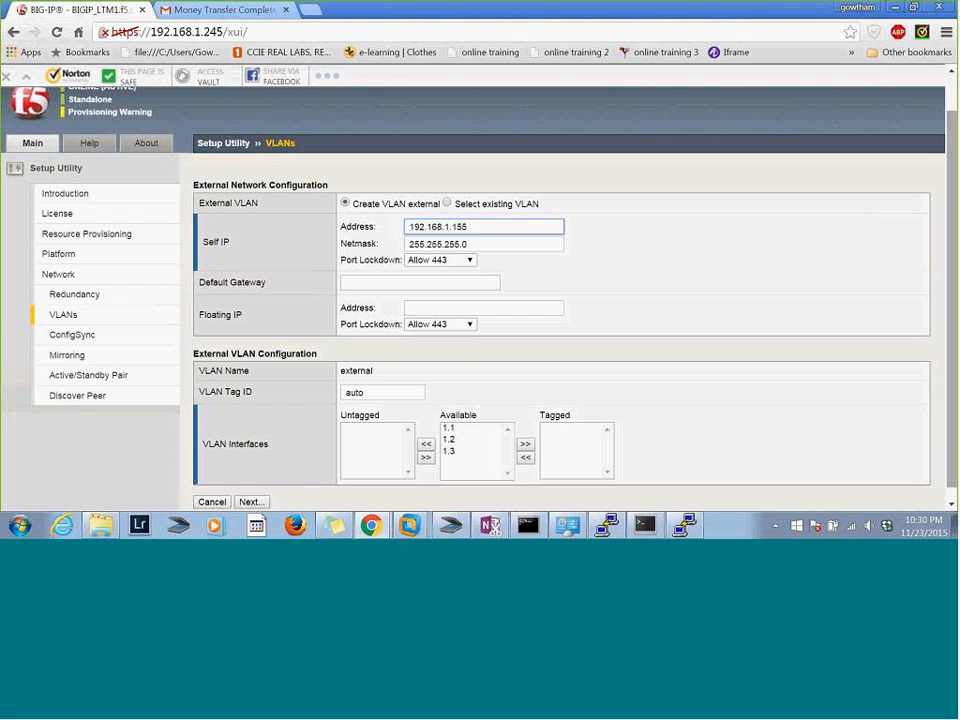
left_click(420, 283)
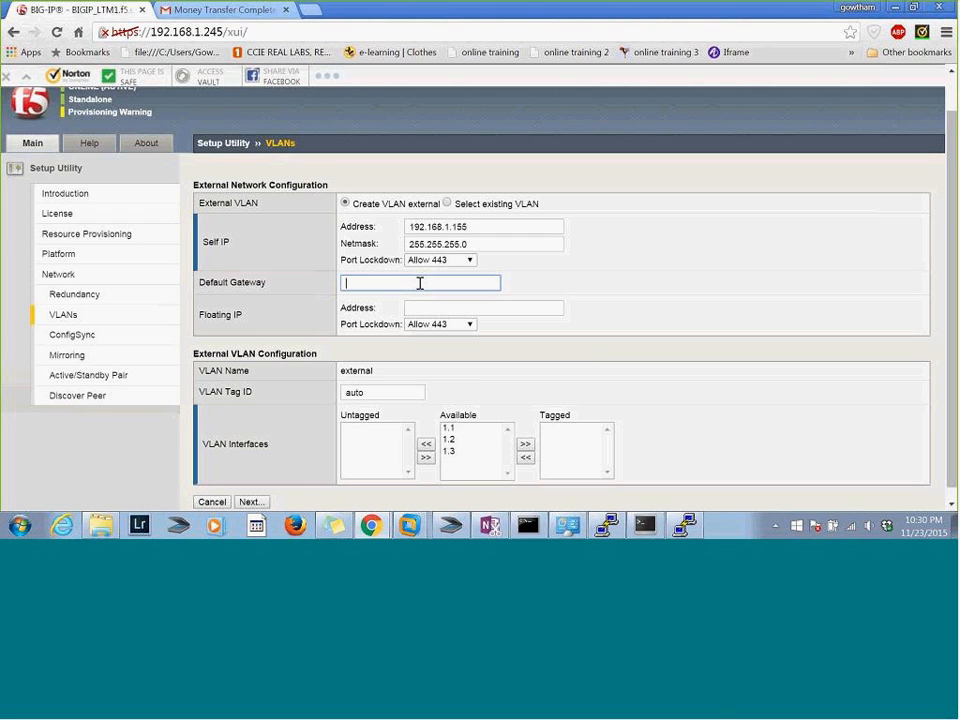
type("192.168.1.1")
Set the external network's floating IP address to 192.168.1.156
left_click(421, 307)
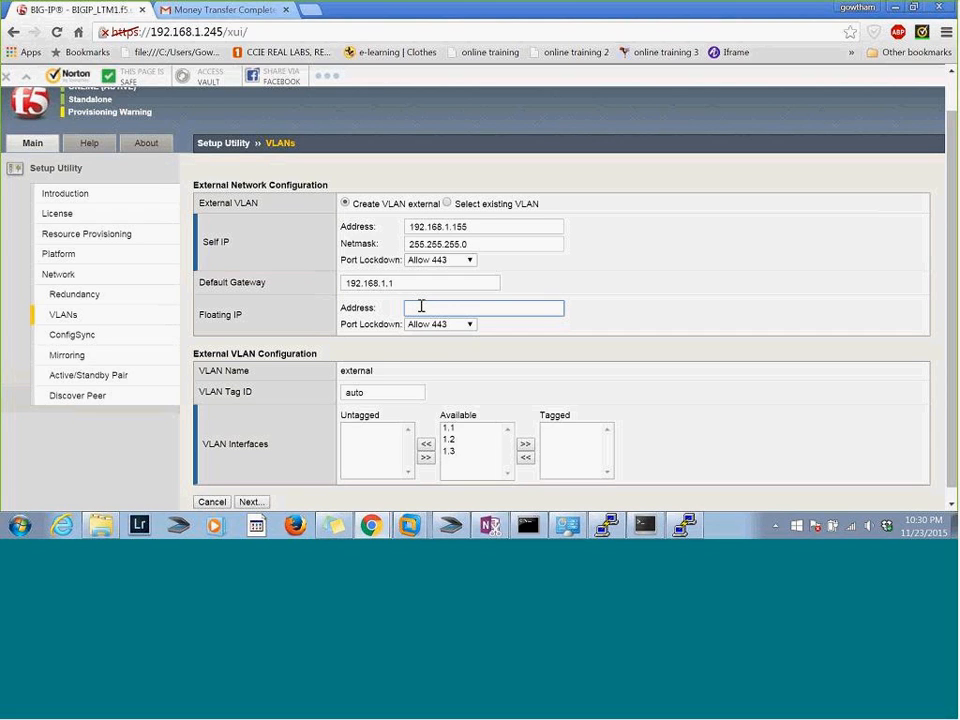
type("192.168.1.156")
Switch to the Command Prompt, ping 19.168.1.156 by editing the previous command, and stop the ping
key("alt+Tab")
key("Up")
key("BackSpace")
type("6")
key("Return")
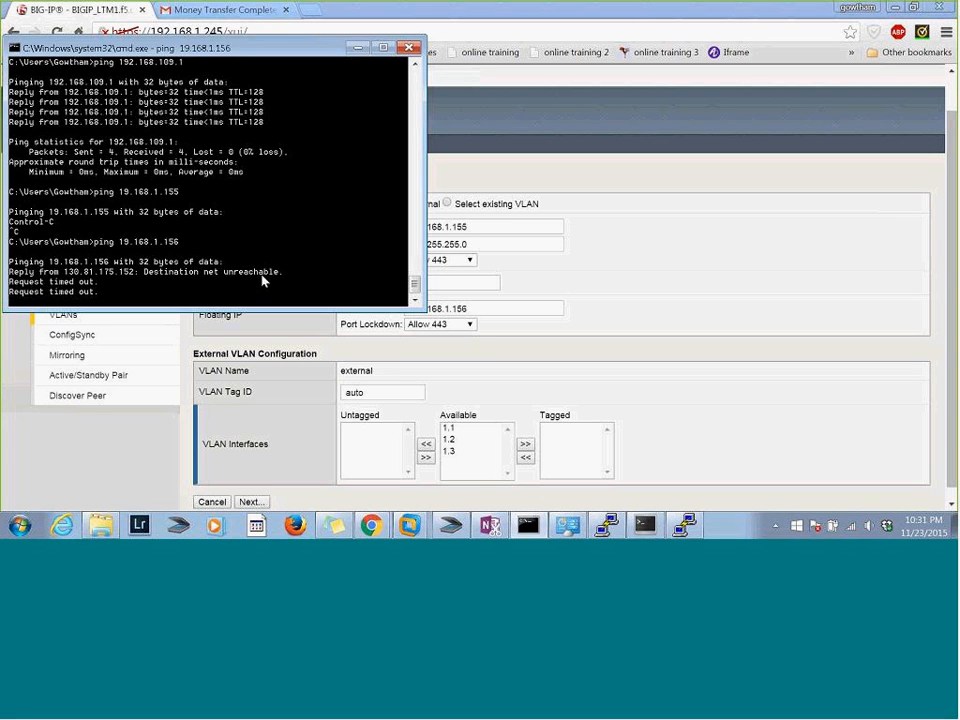
key("ctrl+c")
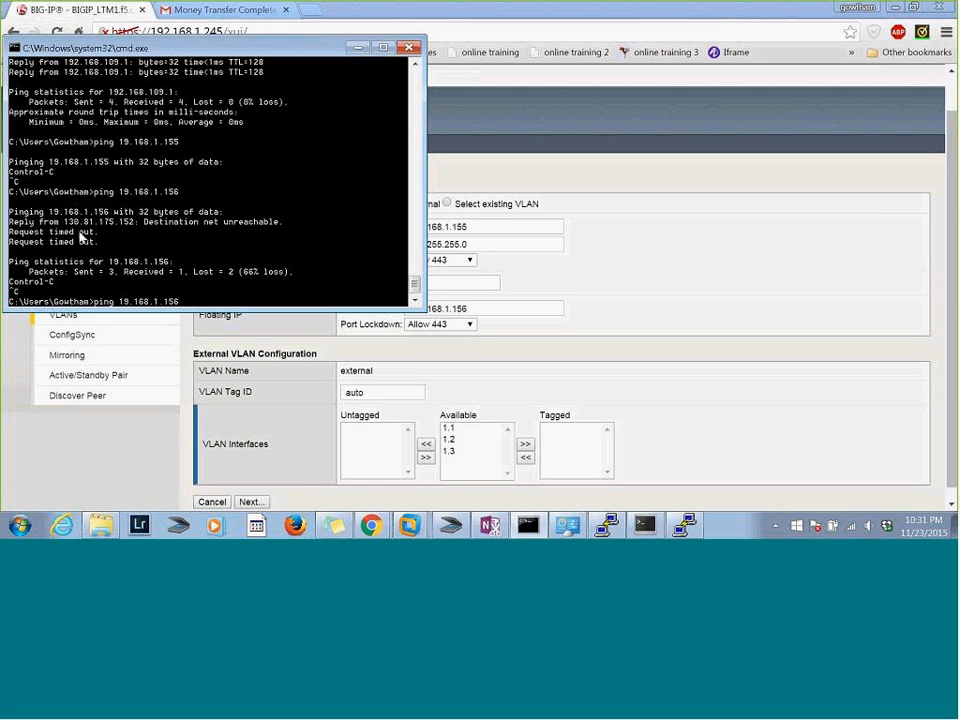
Correct the command to ping 192.168.1.156, stop it and switch back to the Setup Utility in Chrome
key("Up")
key("Left")
key("Left")
key("Left")
key("Left")
key("Left")
key("Left")
key("Left")
key("Left")
key("Left")
key("Left")
type("2")
key("Return")
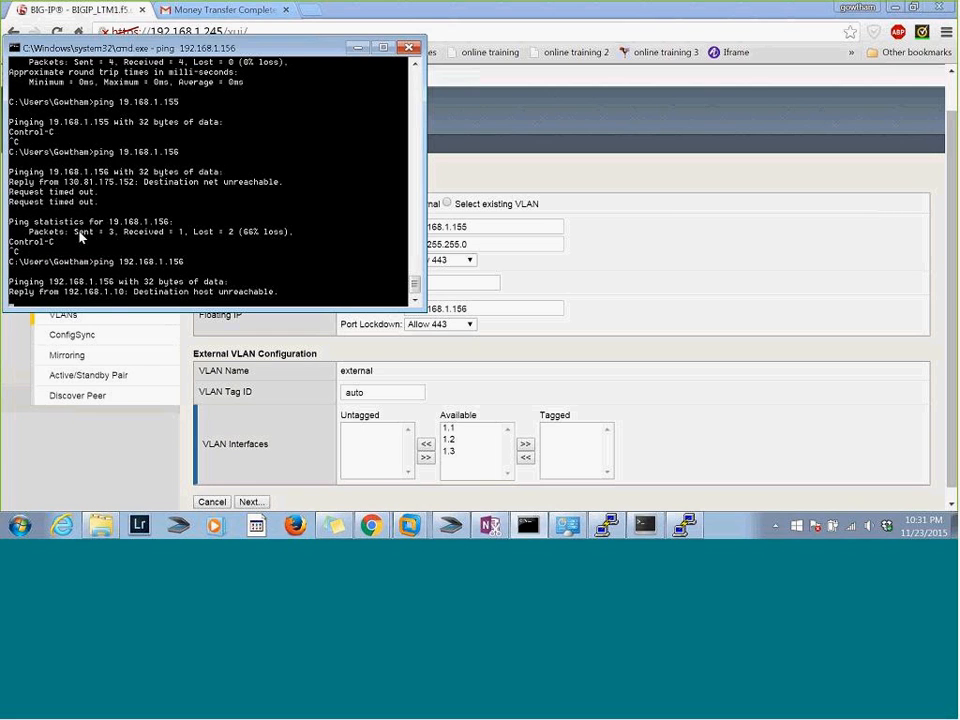
key("ctrl+c")
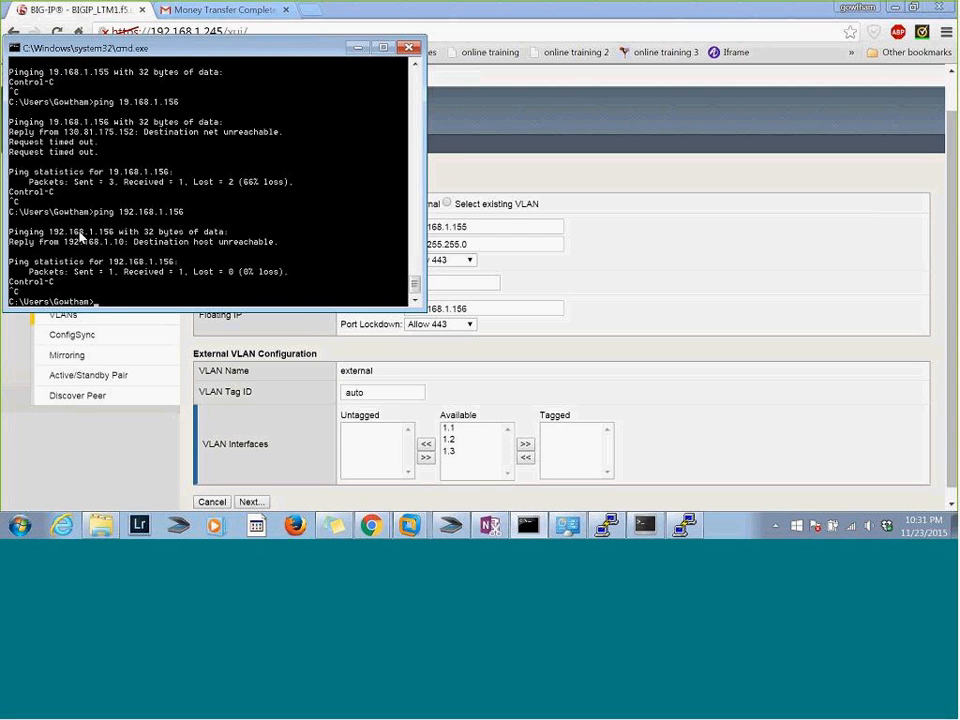
key("alt+Tab")
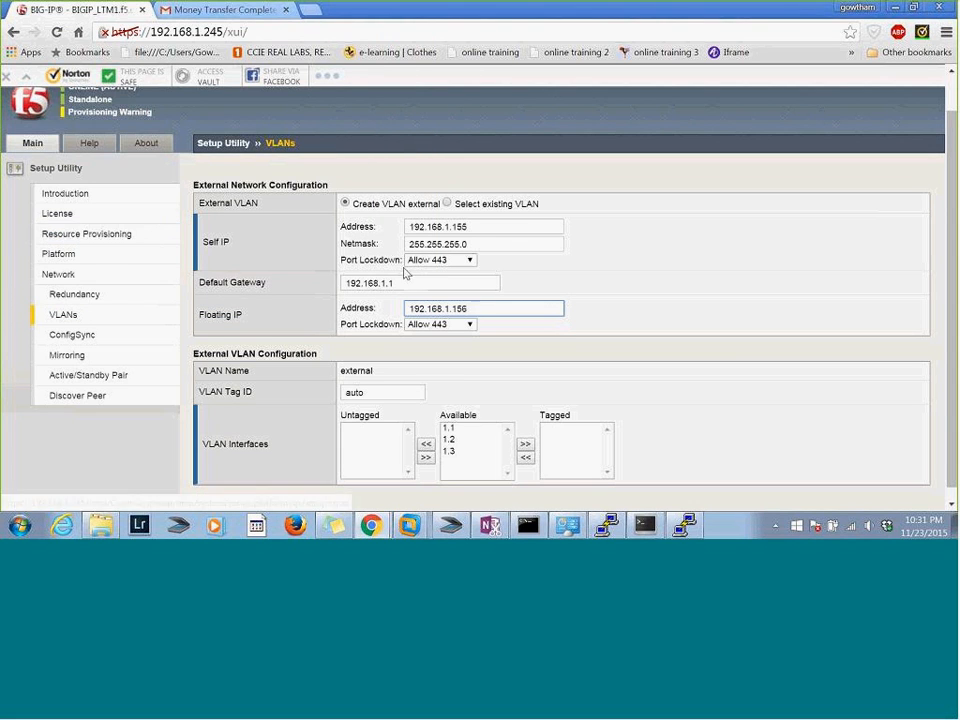
Review the port lockdown options for the external self IP without changing the selection
left_click(469, 262)
left_click(557, 270)
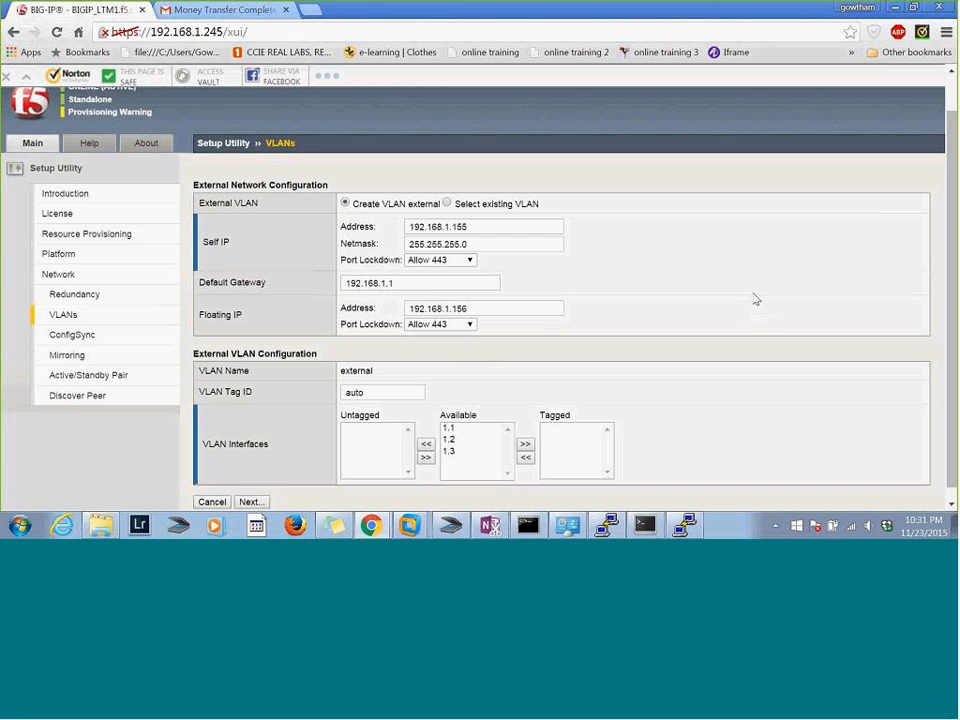
scroll(756, 299, "down", 1)
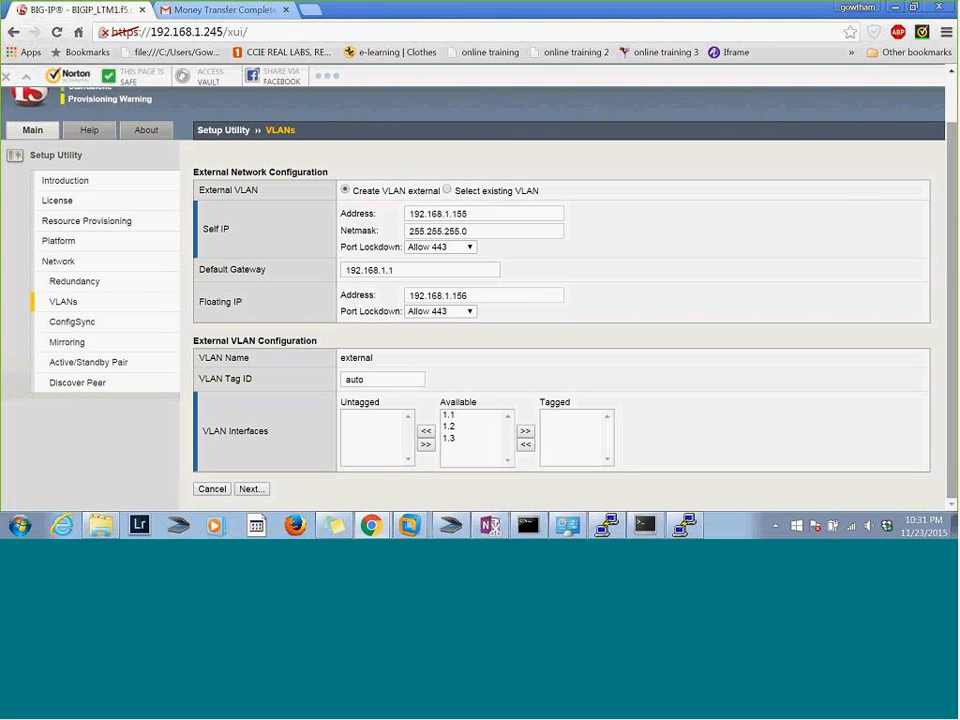
left_click(440, 249)
left_click(632, 240)
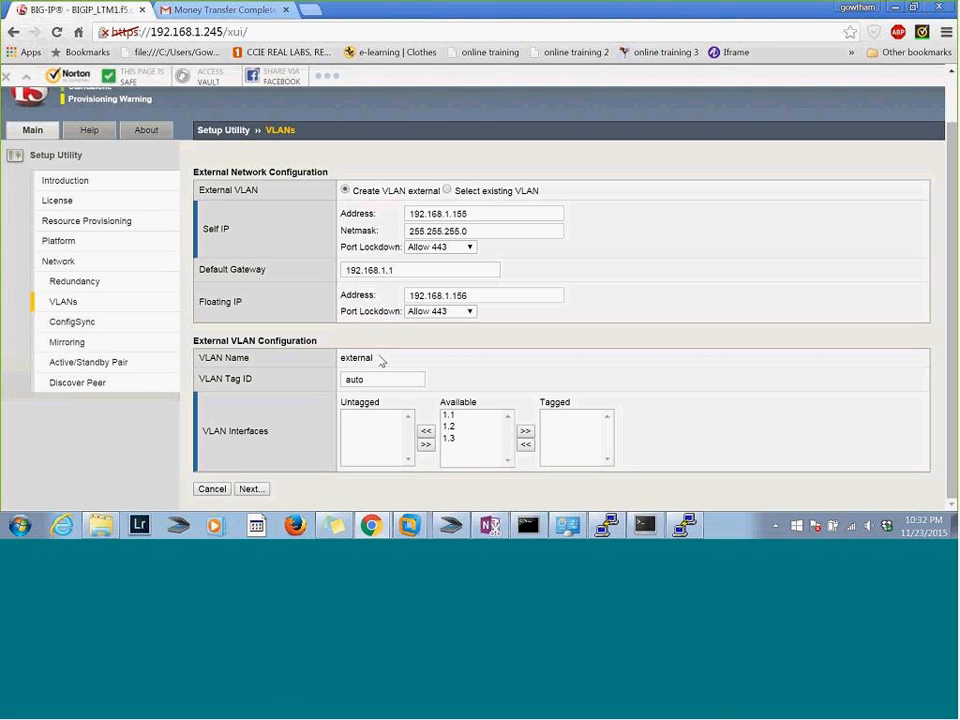
Assign interface 1.2 as untagged to the external VLAN and submit the VLAN settings
left_click(449, 427)
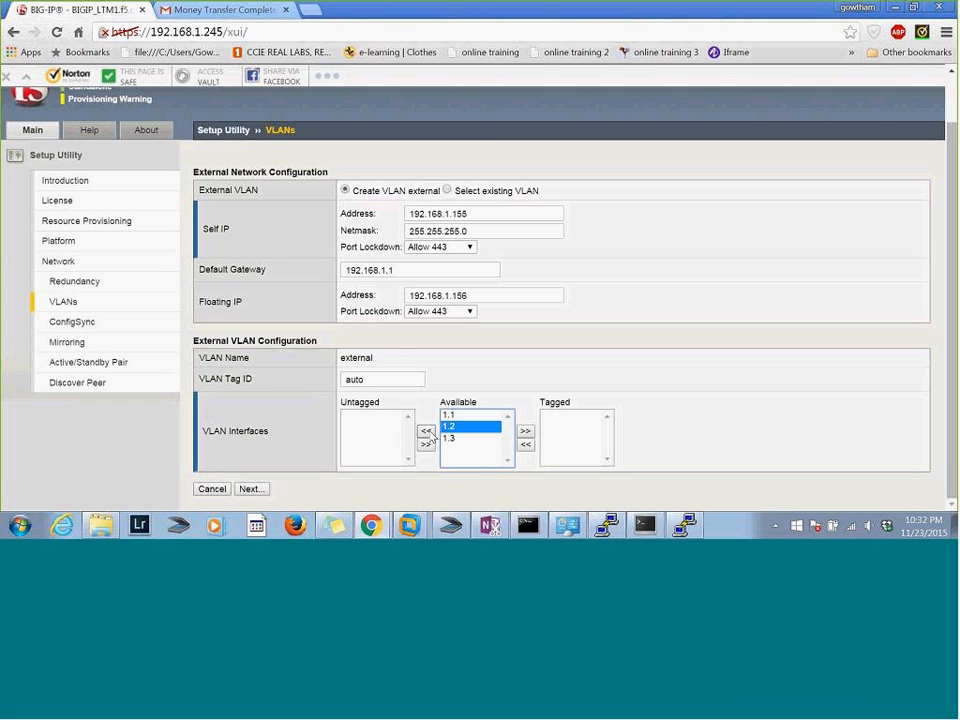
left_click(426, 431)
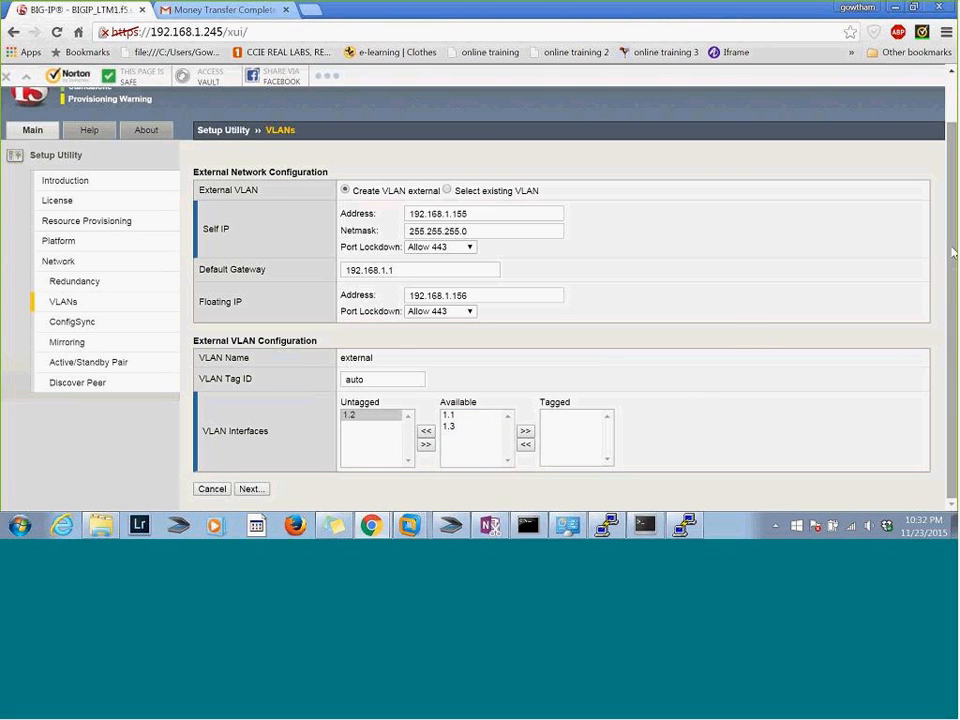
left_click(250, 489)
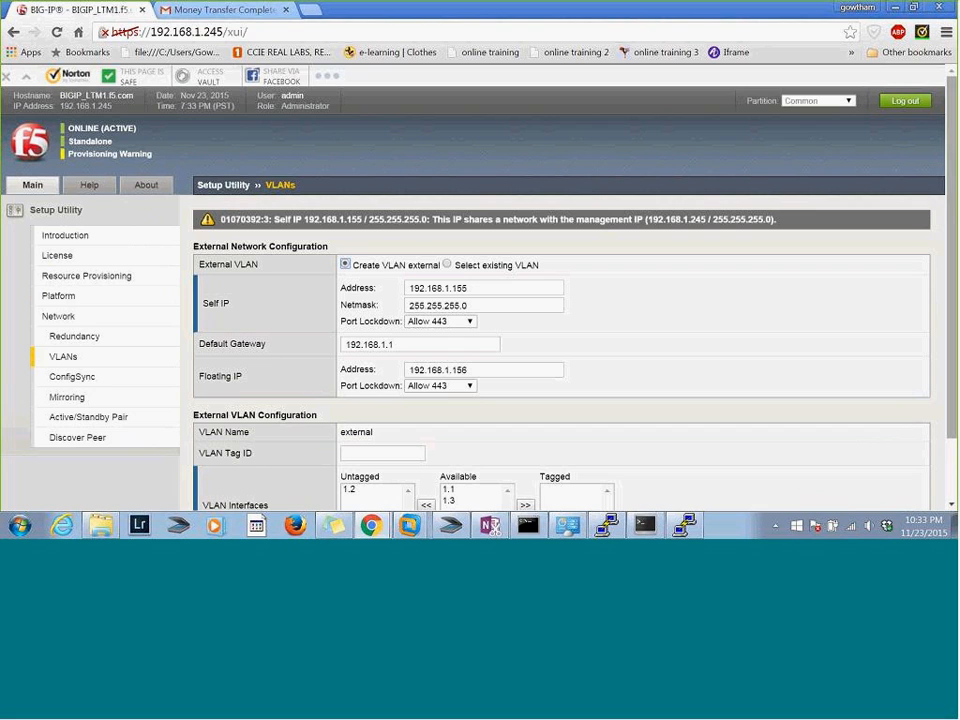
Change the external self IP address to 192.168.2.155 and the floating IP address to 192.168.2.156
scroll(952, 305, "down", 1)
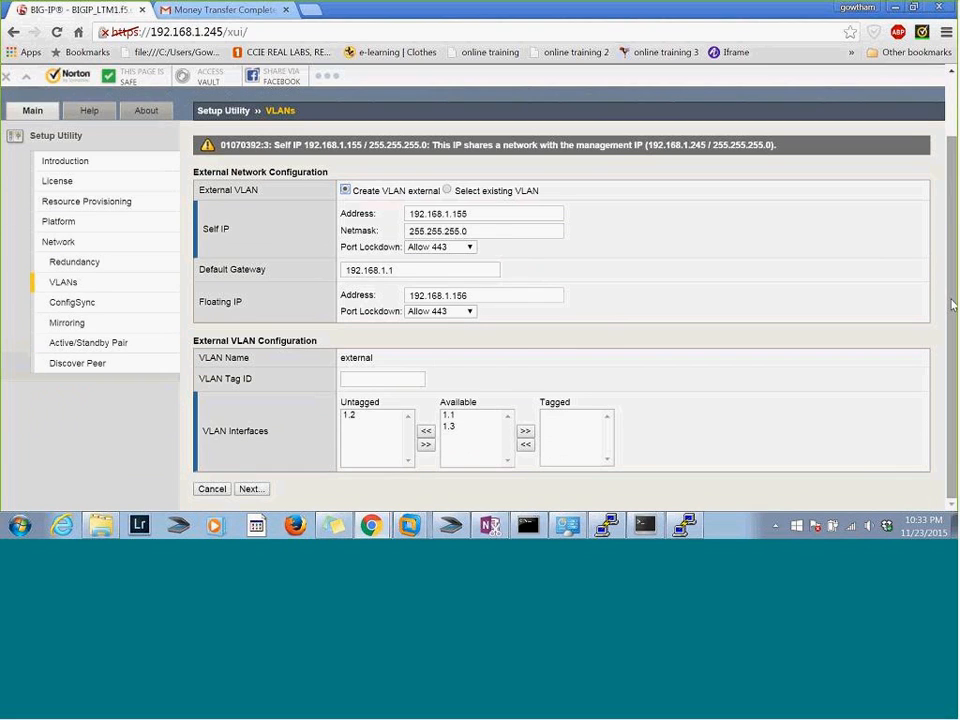
scroll(952, 305, "up", 1)
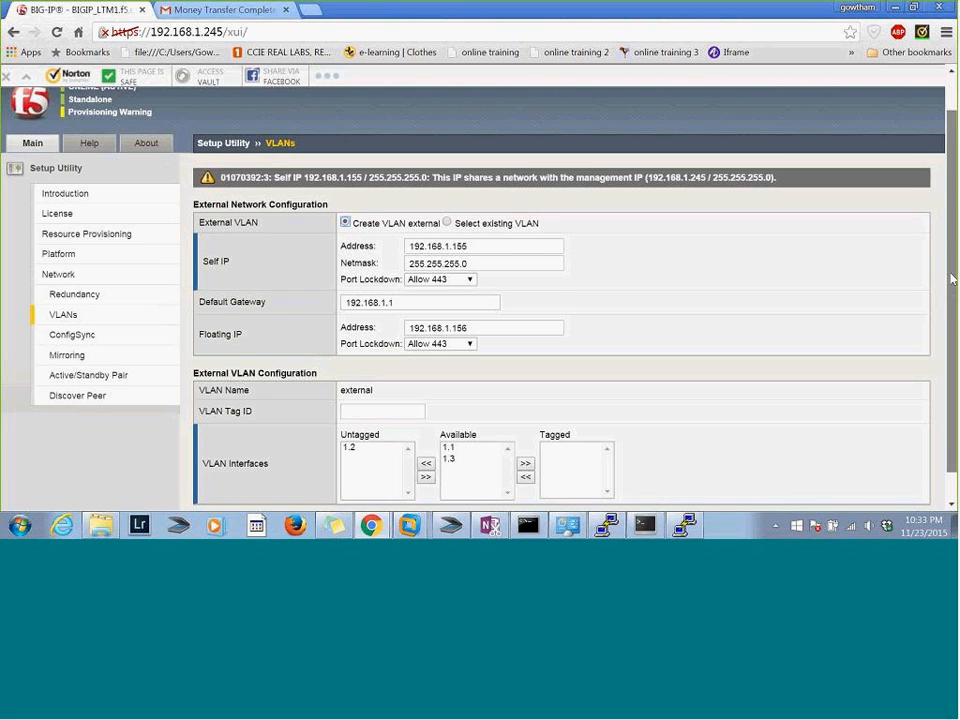
scroll(951, 313, "down", 1)
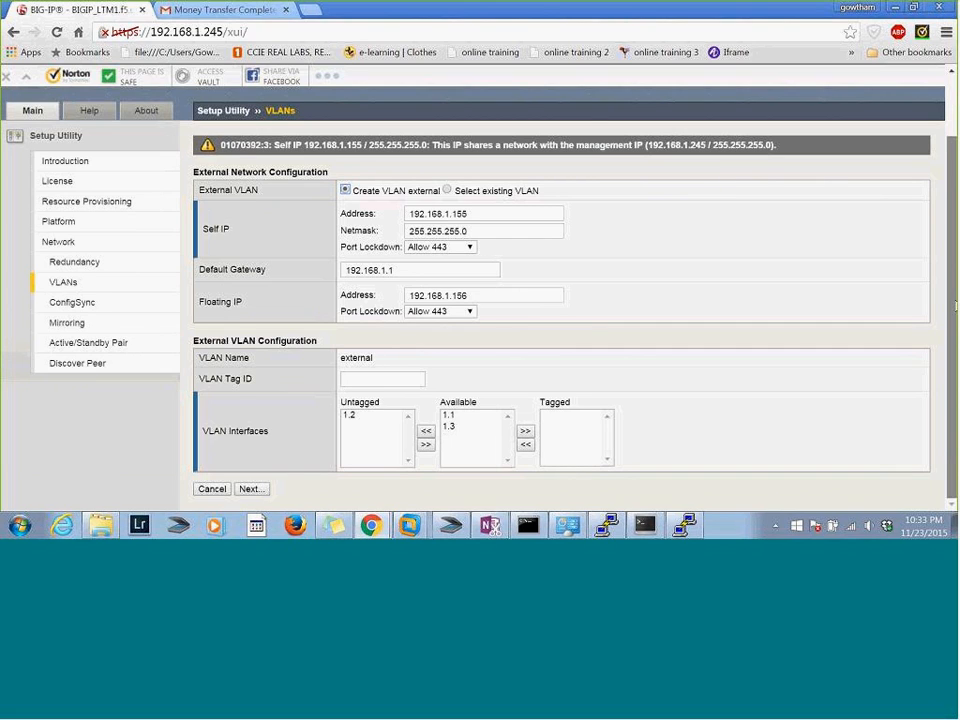
left_click(449, 214)
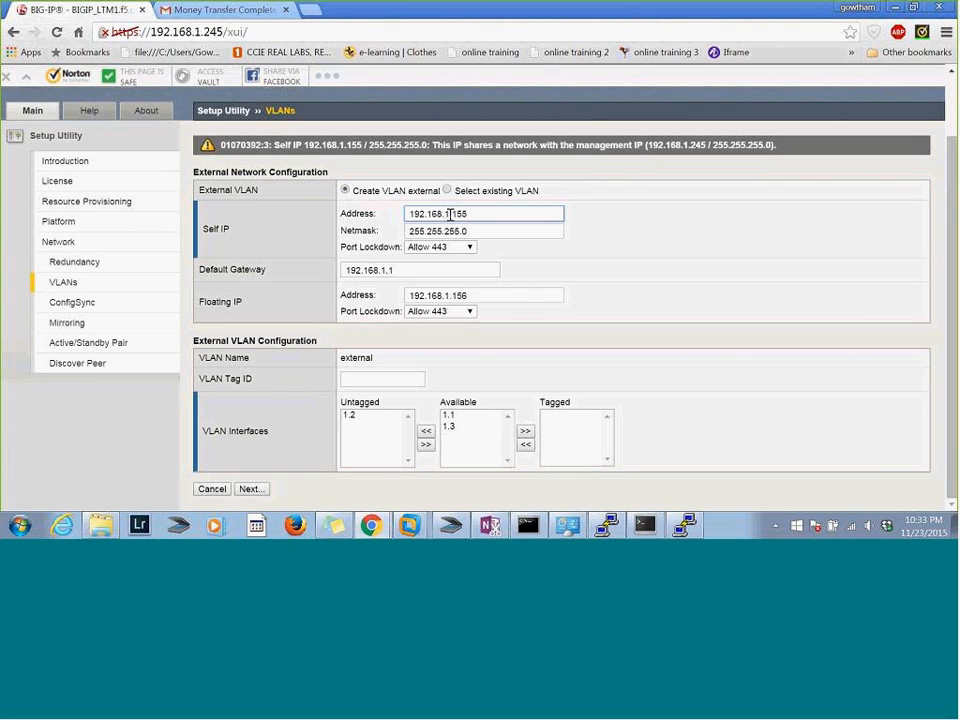
key("BackSpace")
type("2")
left_click(450, 294)
key("BackSpace")
type("2")
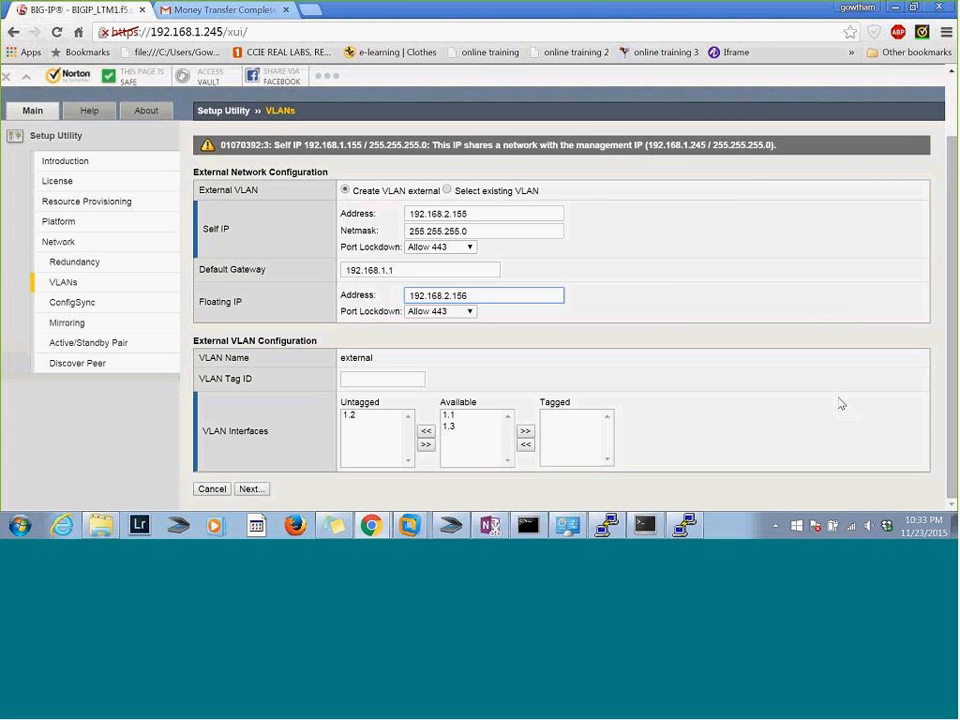
Change the default gateway's third octet to 2 and submit the external VLAN settings
left_click(410, 271)
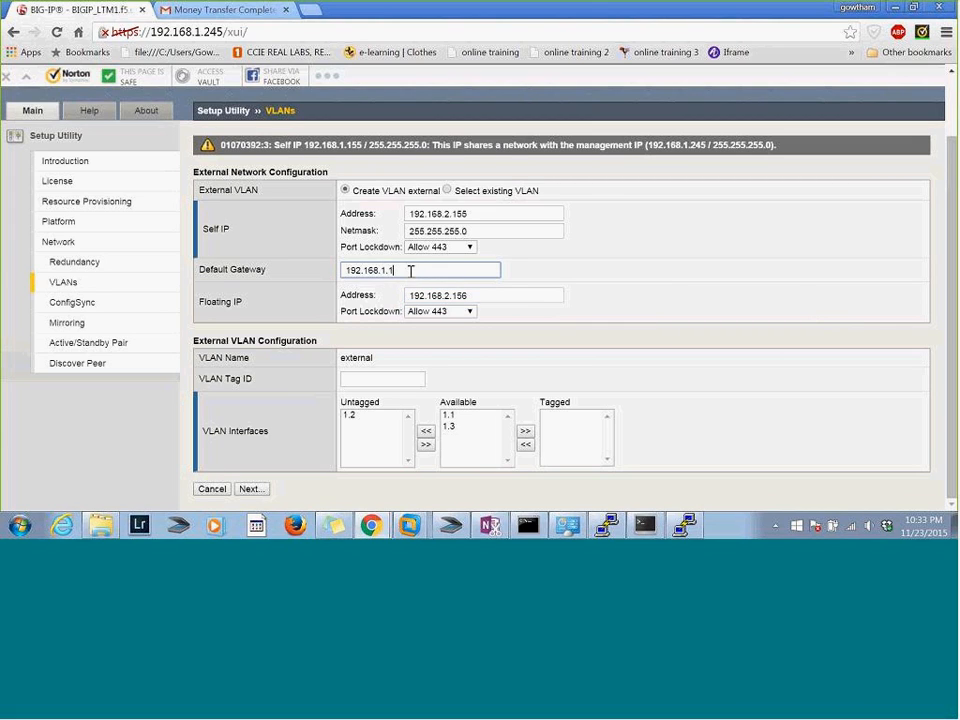
key("BackSpace")
type("2")
key("Right")
key("Right")
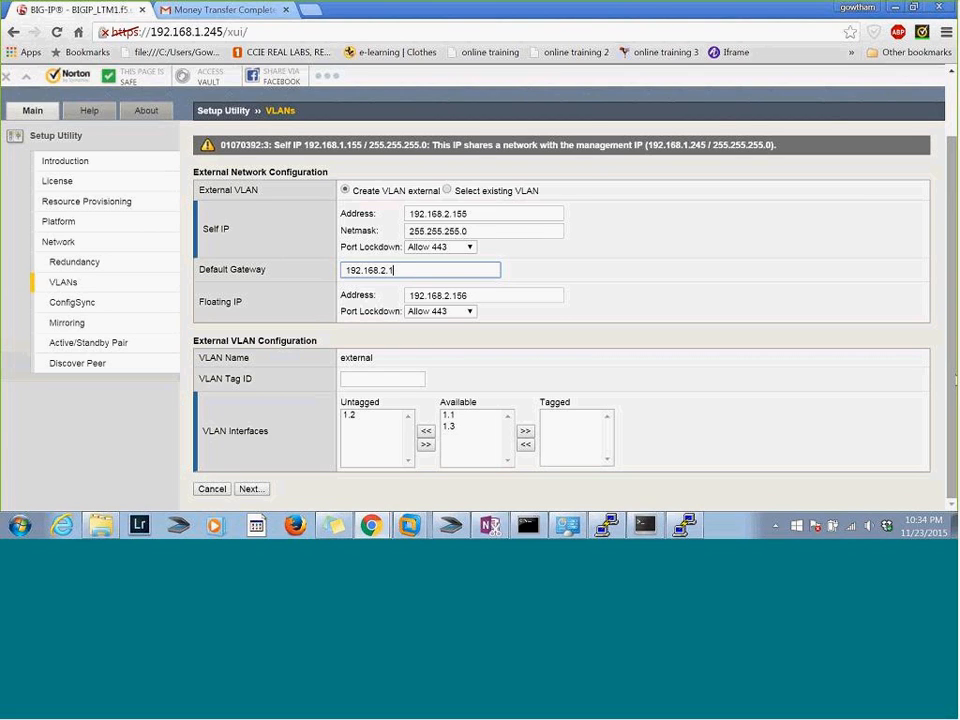
left_click(252, 490)
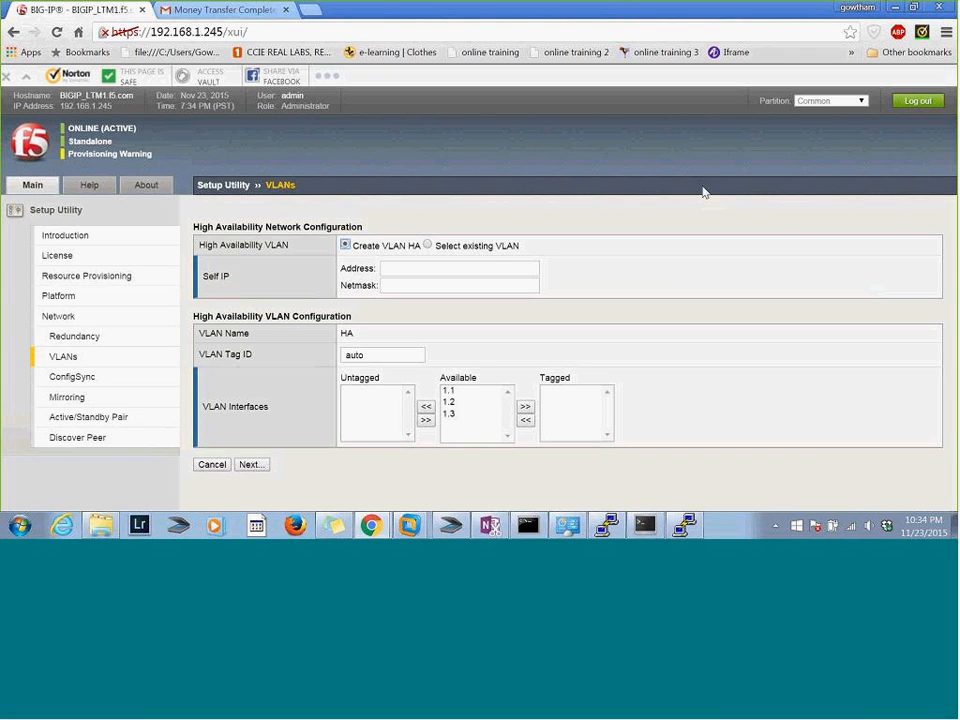
Set the High Availability VLAN's self IP address to 172.16.1.3 with netmask 255.255.255.0
left_click(398, 267)
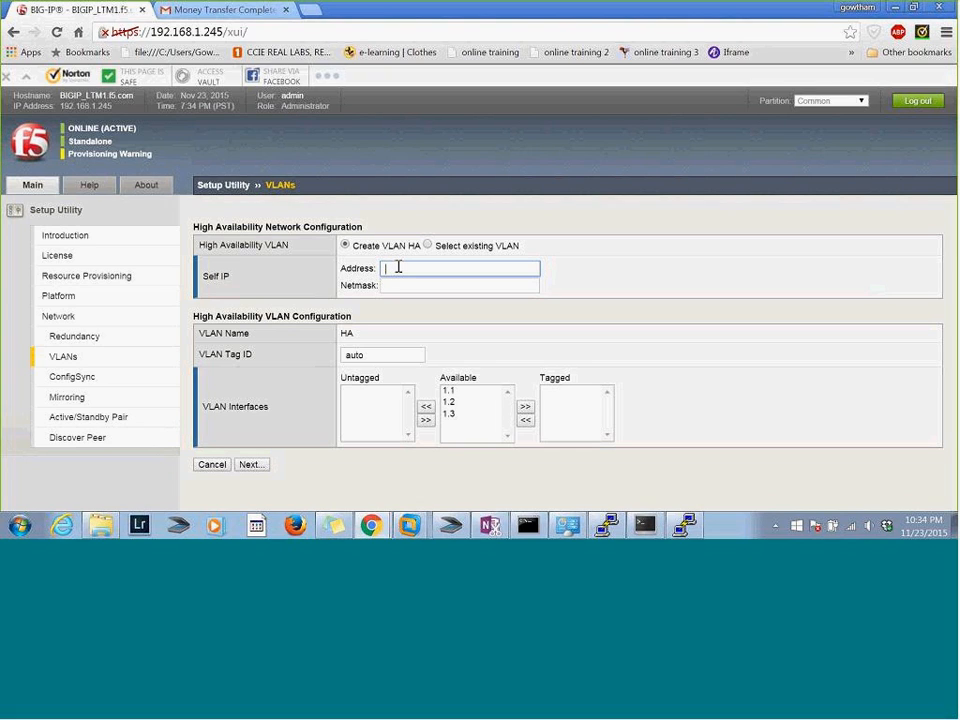
type("1")
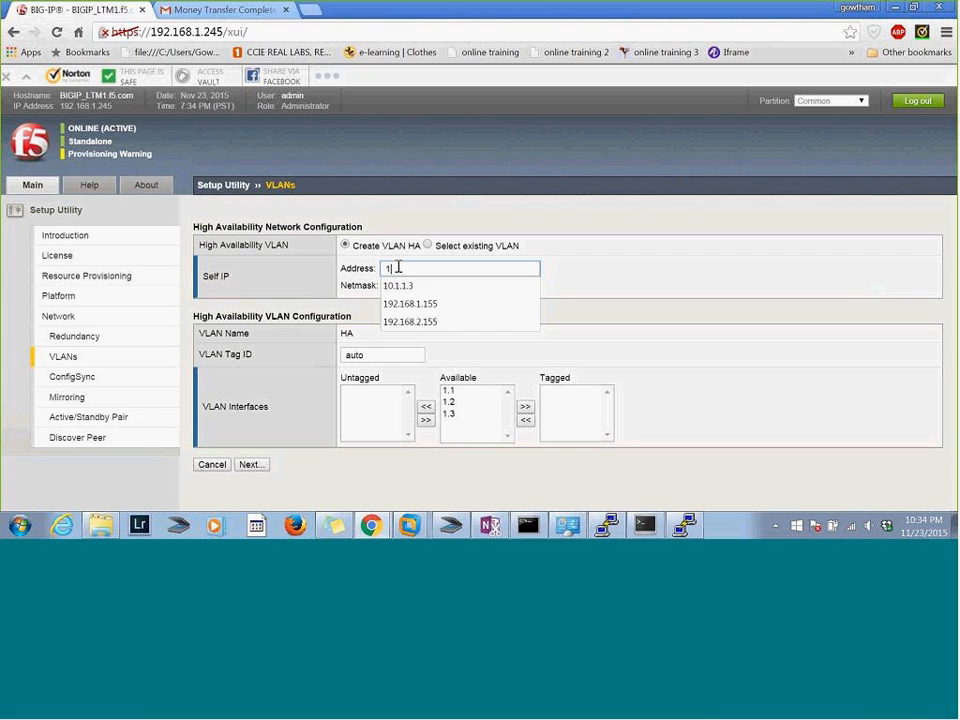
type("72")
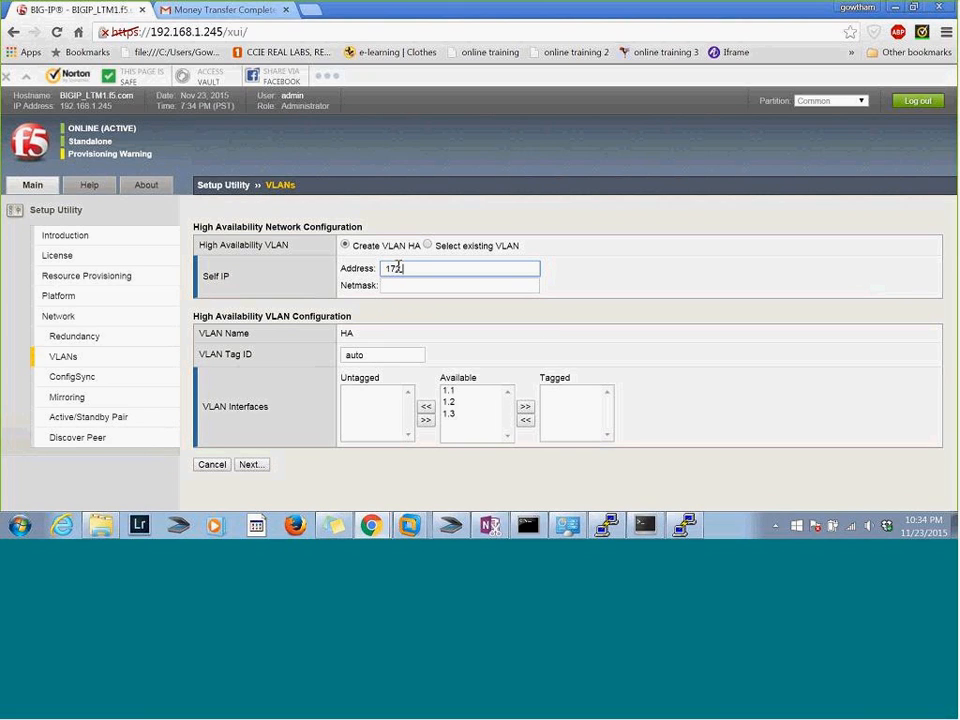
type(".16.1.3")
key("Tab")
type("255")
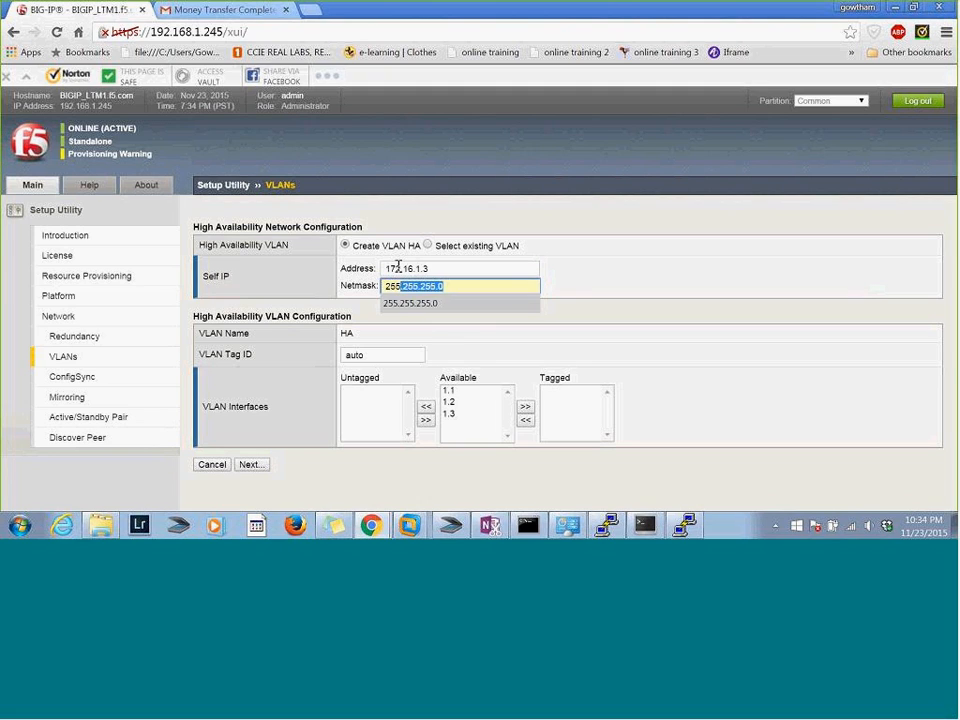
key("Tab")
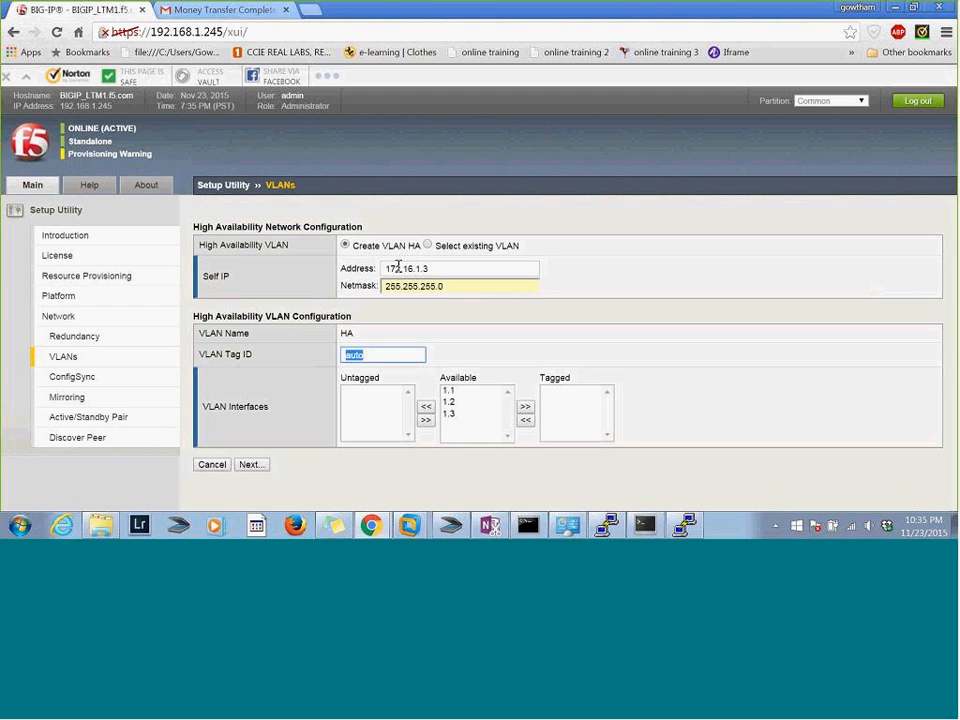
Assign interface 1.3 as untagged to the HA VLAN and continue to the ConfigSync configuration
left_click(452, 414)
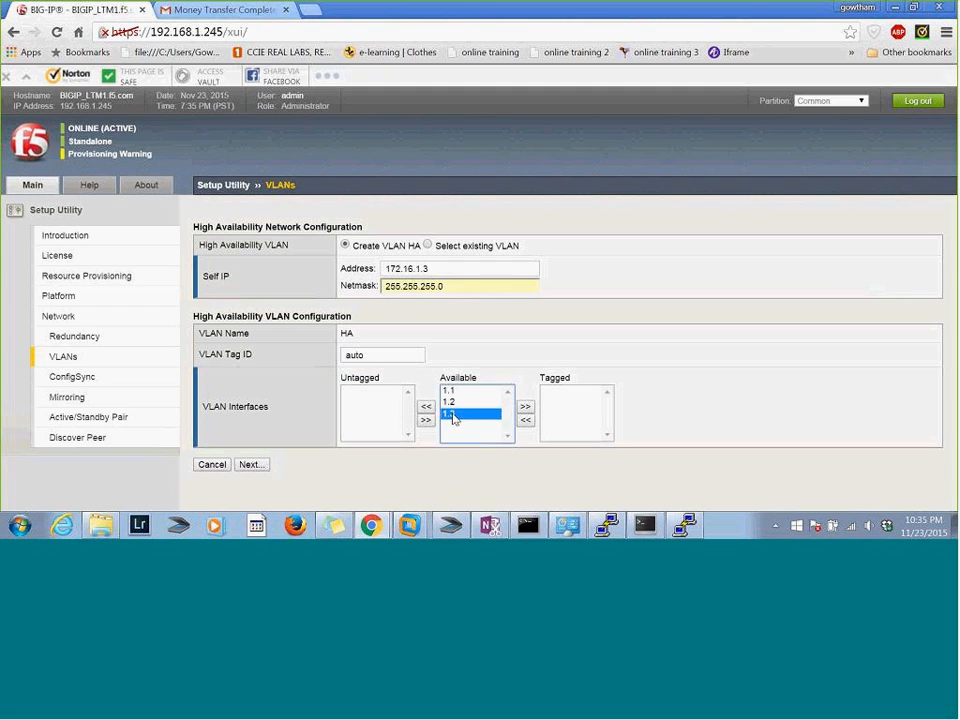
left_click(427, 407)
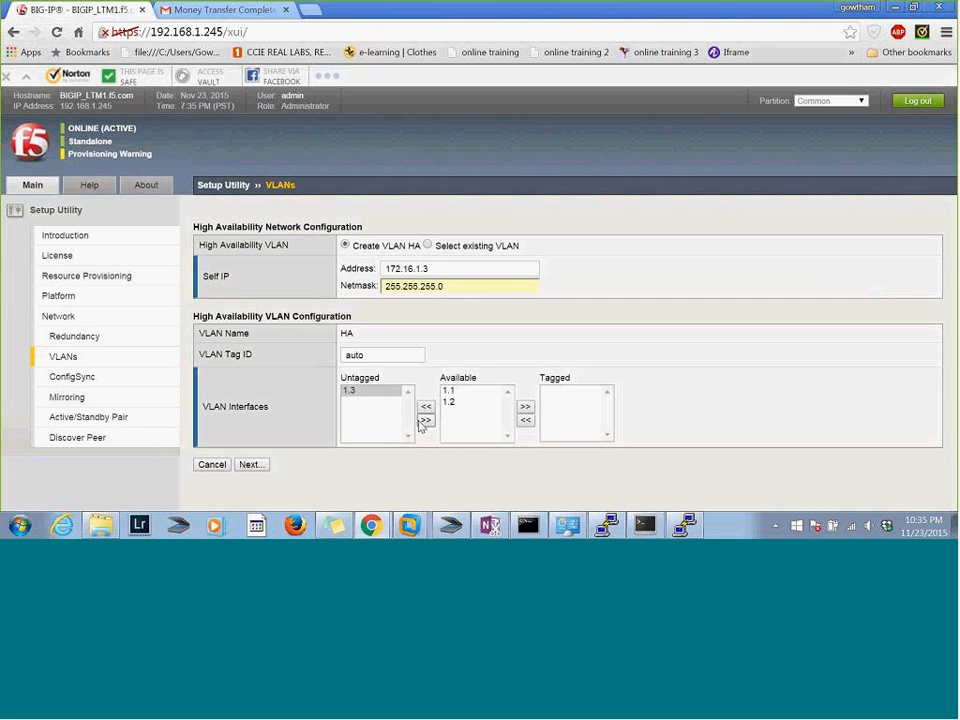
left_click(250, 465)
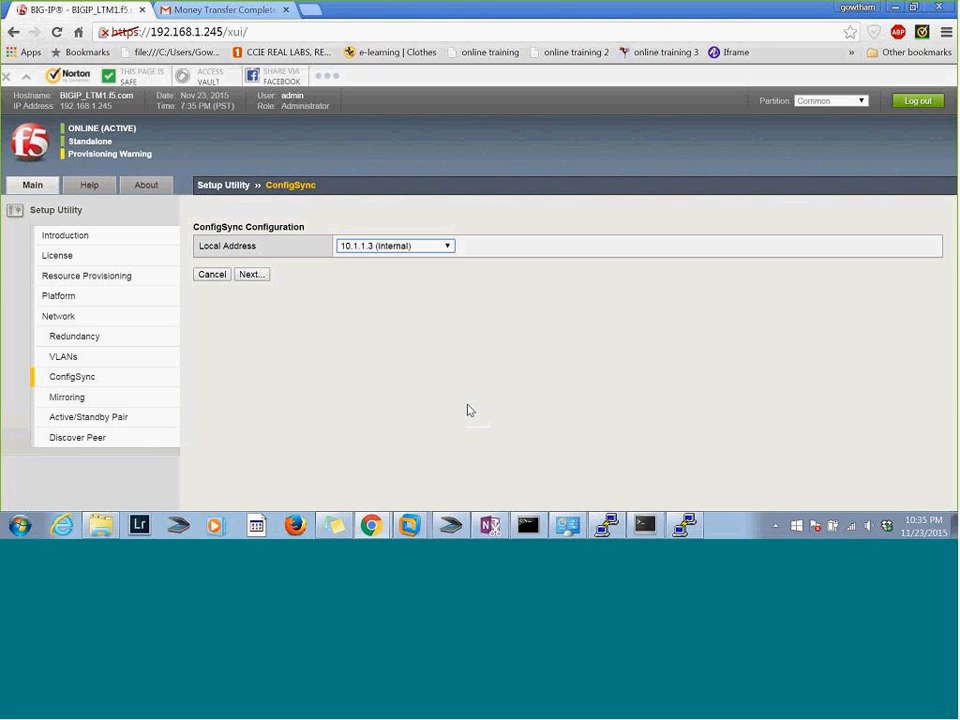
Set the ConfigSync local address to 172.16.1.3 (HA) and continue to the failover settings
left_click(440, 252)
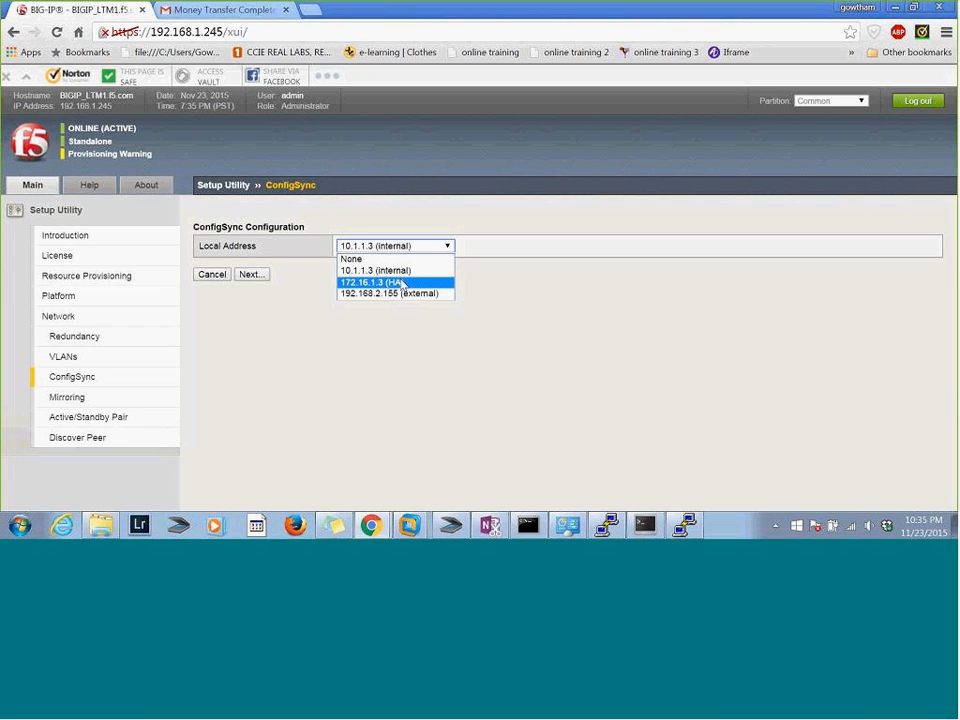
left_click(401, 283)
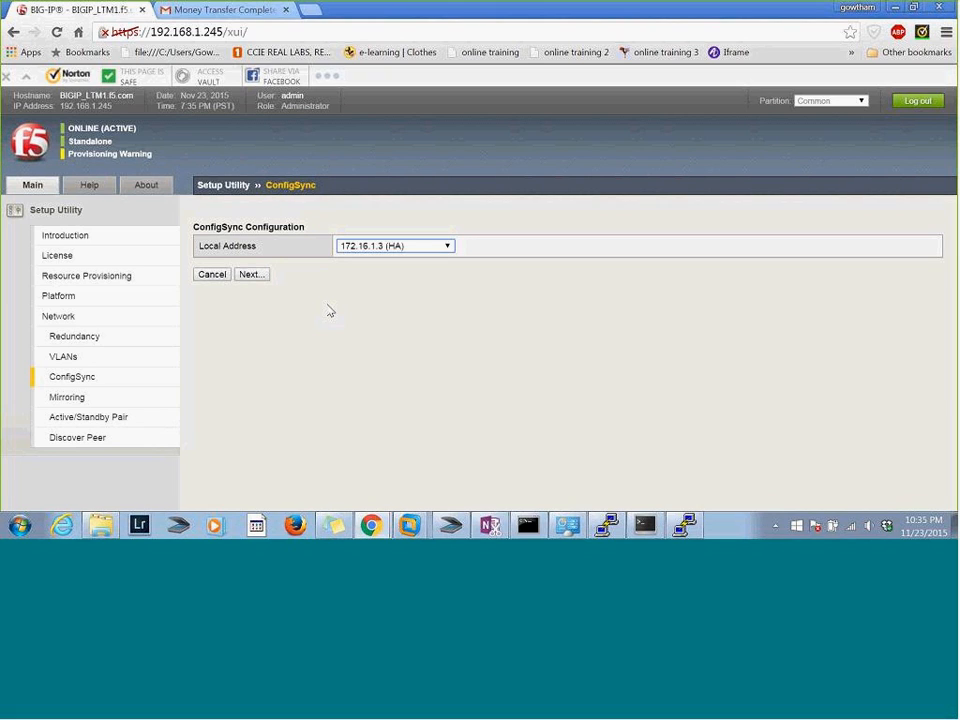
left_click(257, 278)
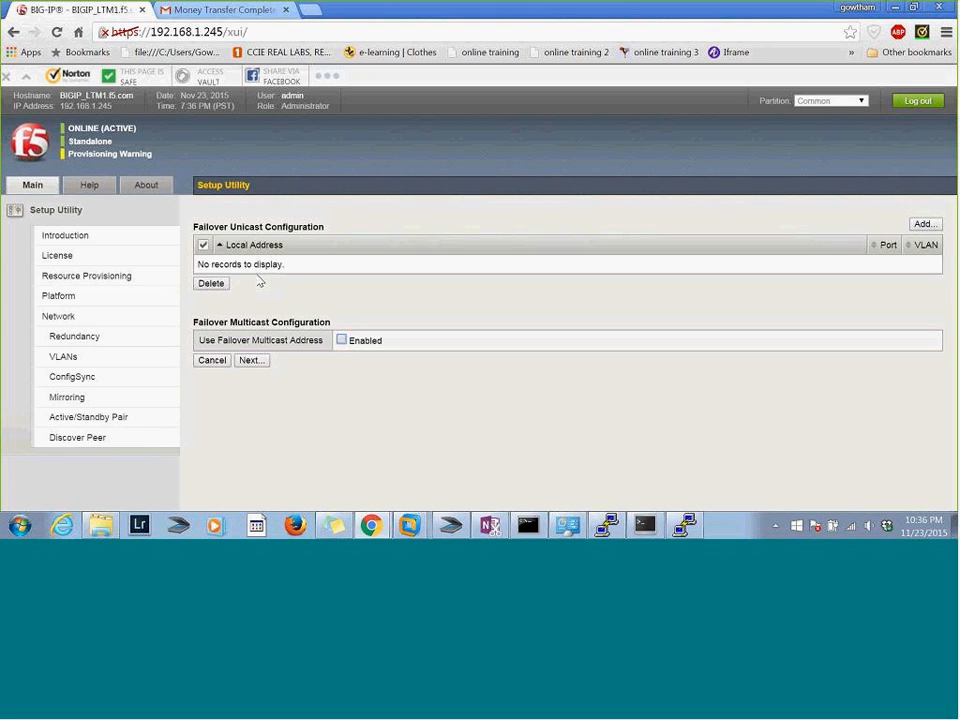
Accept the failover and mirroring settings, and finish the Setup Utility with the advanced device management option instead of discovering a peer
left_click(249, 360)
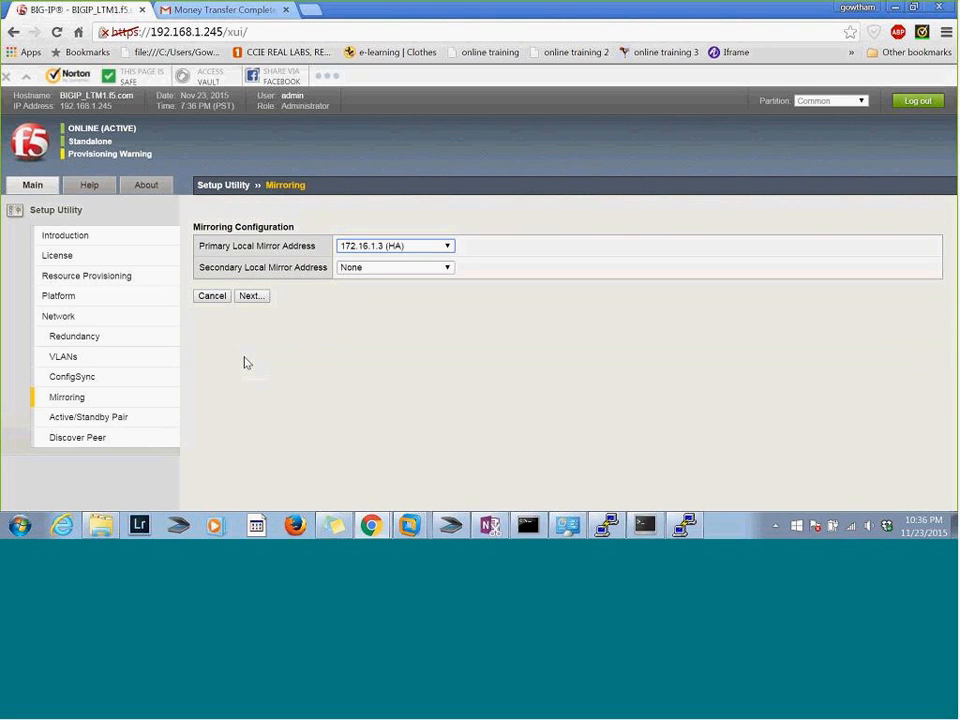
left_click(256, 302)
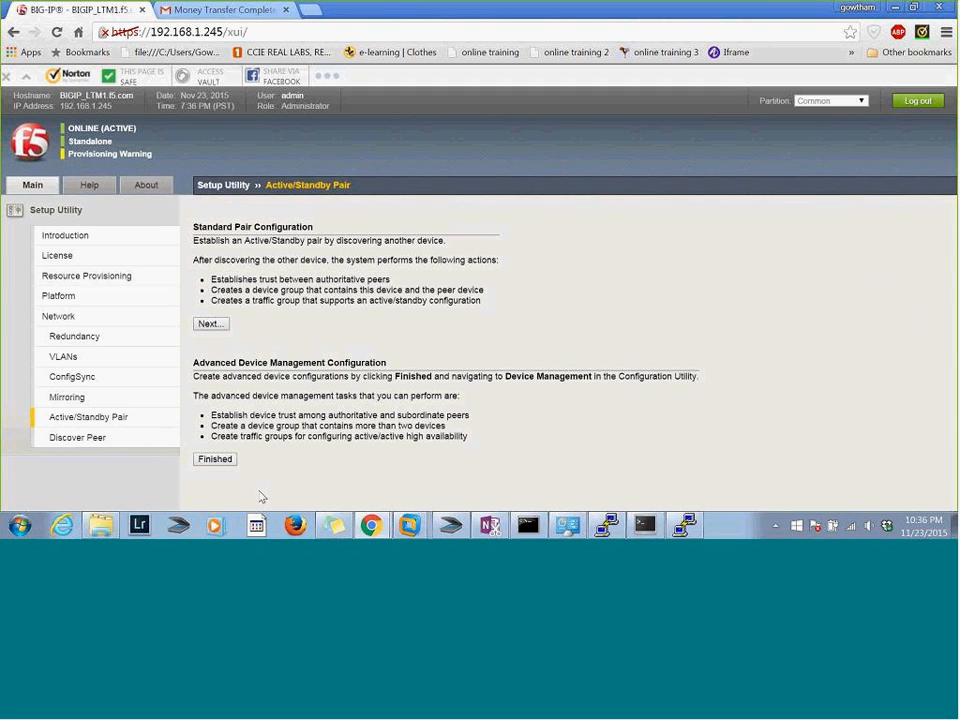
left_click(216, 461)
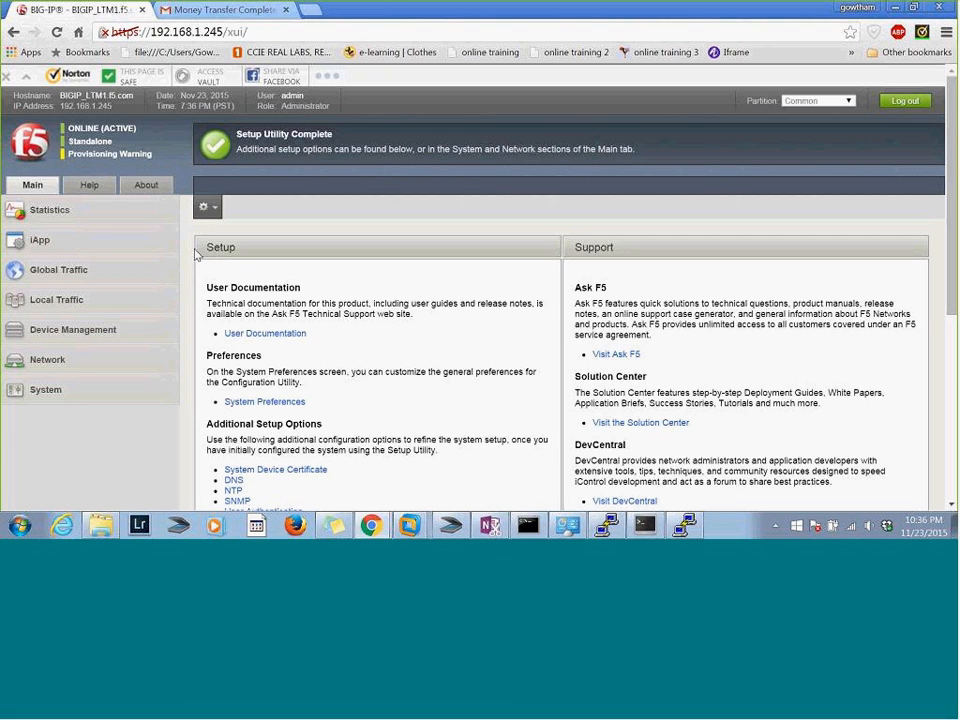
Look through the Global Traffic options and view the Wide IP list
left_click(57, 273)
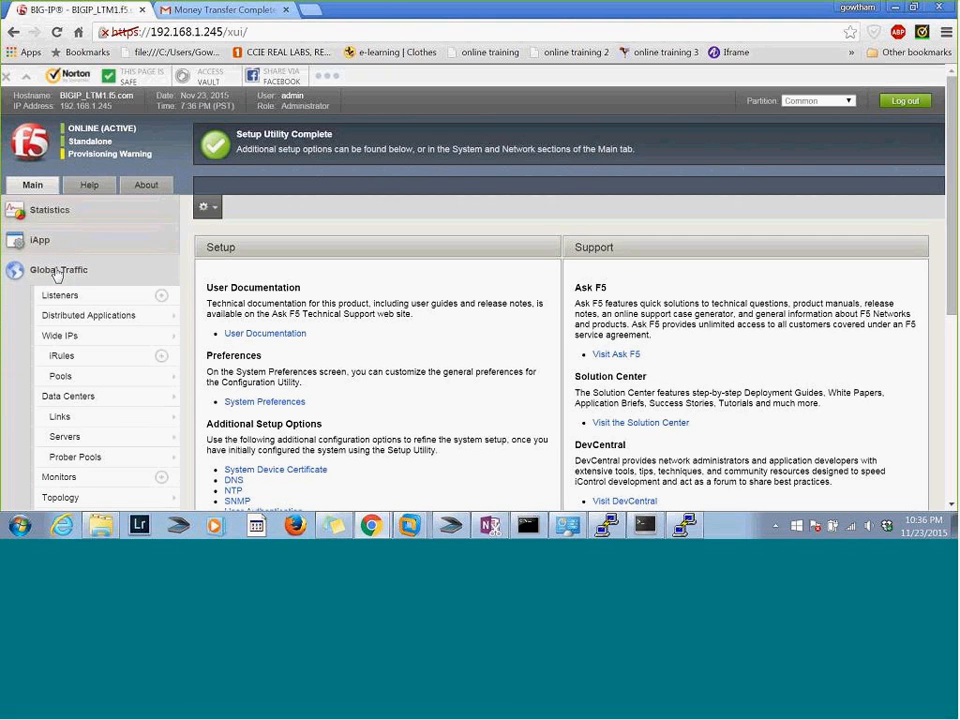
left_click(57, 273)
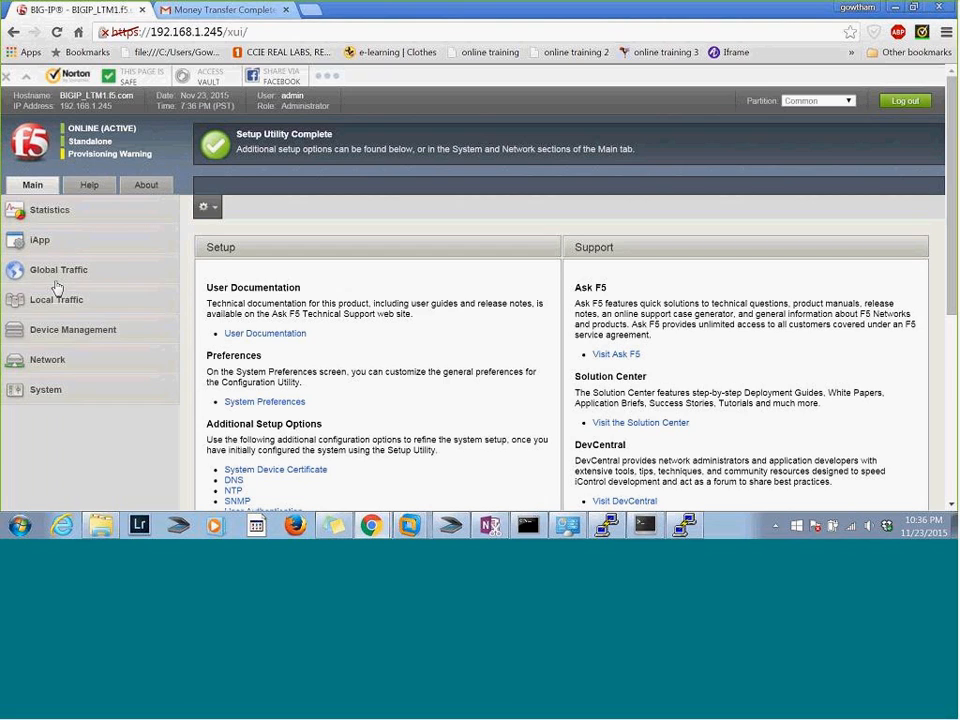
left_click(59, 274)
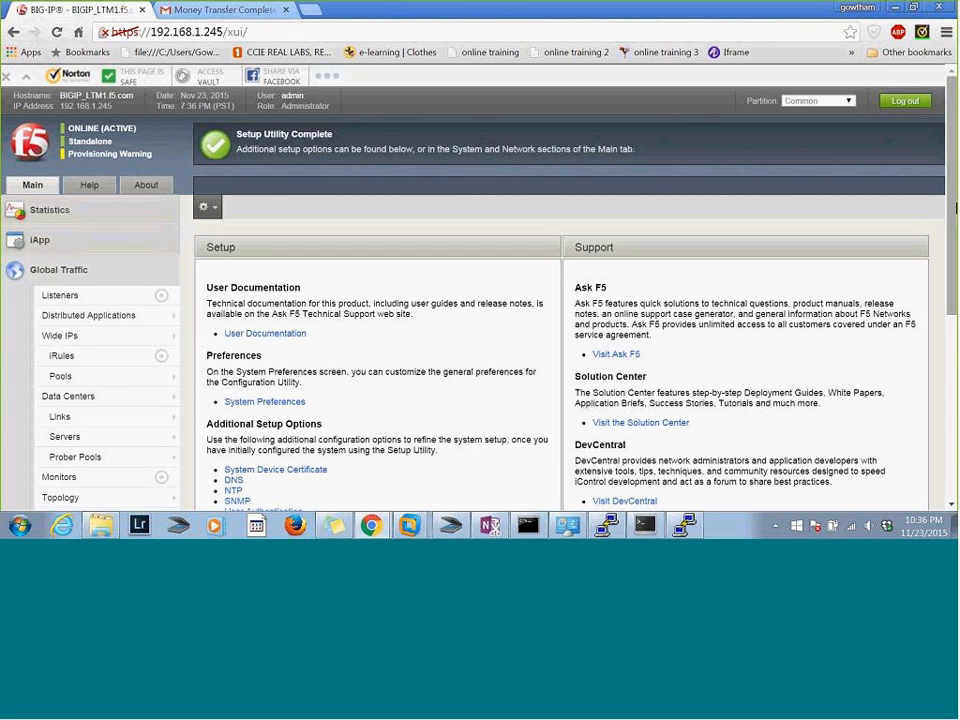
scroll(955, 240, "down", 1)
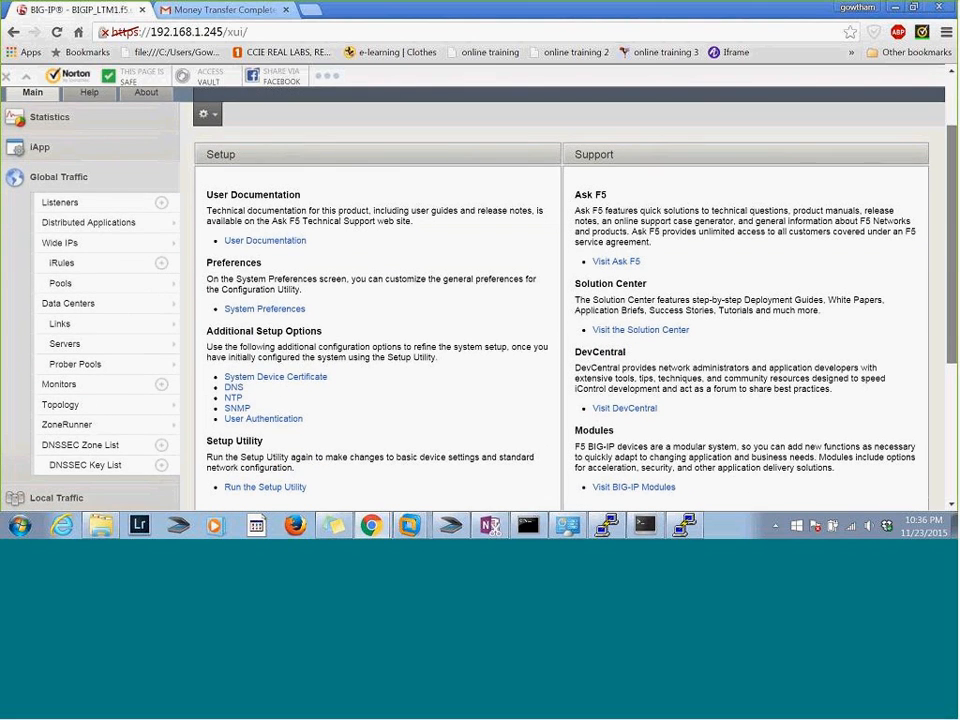
scroll(955, 240, "down", 1)
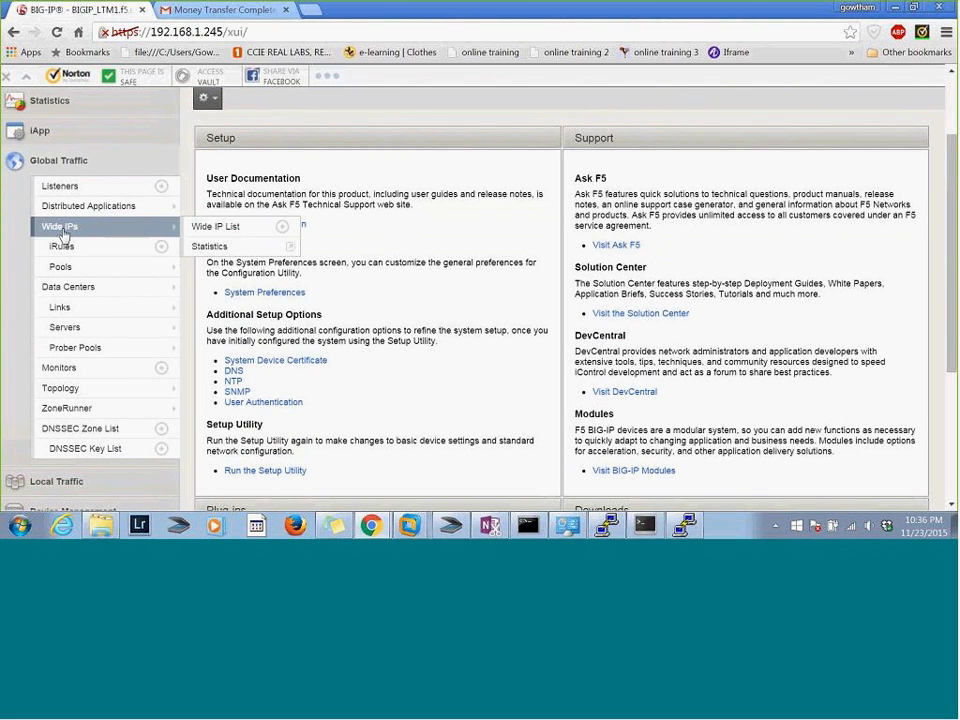
left_click(62, 236)
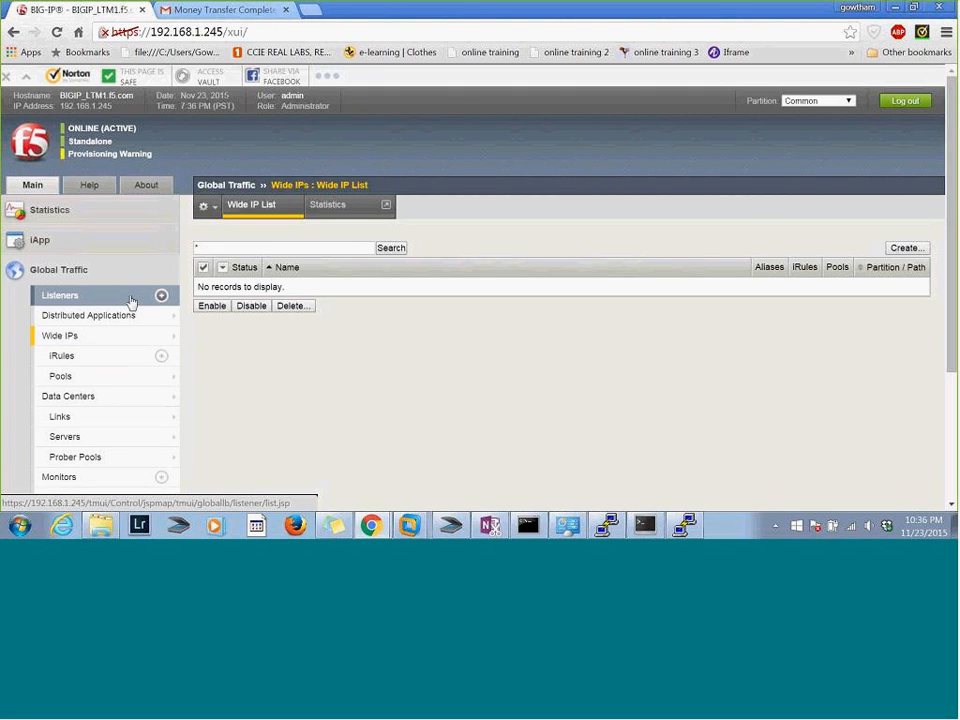
left_click(41, 272)
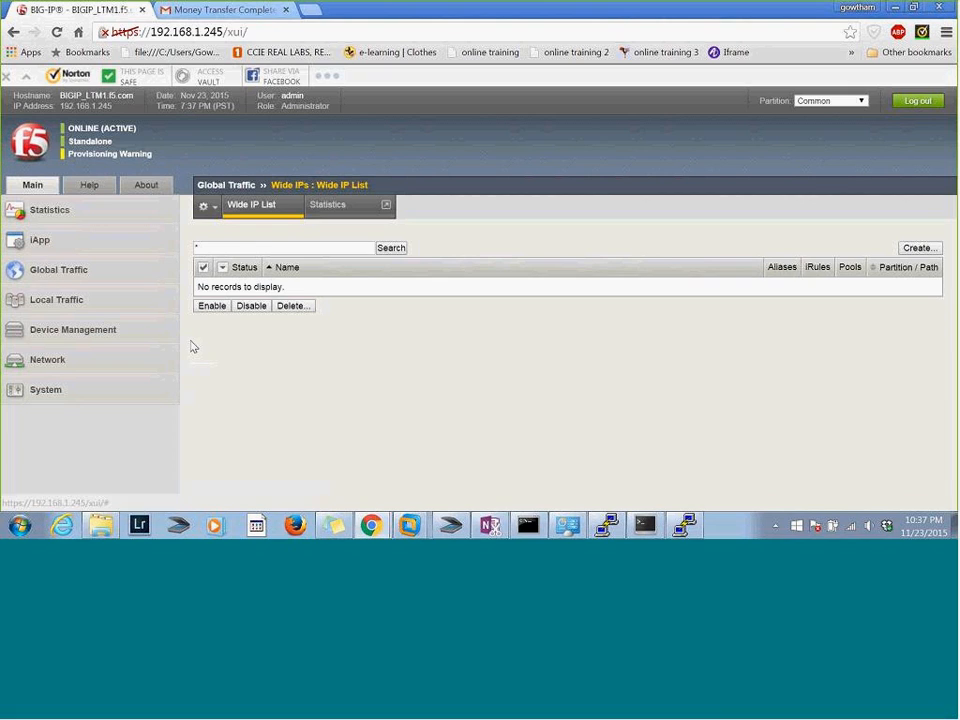
left_click(56, 300)
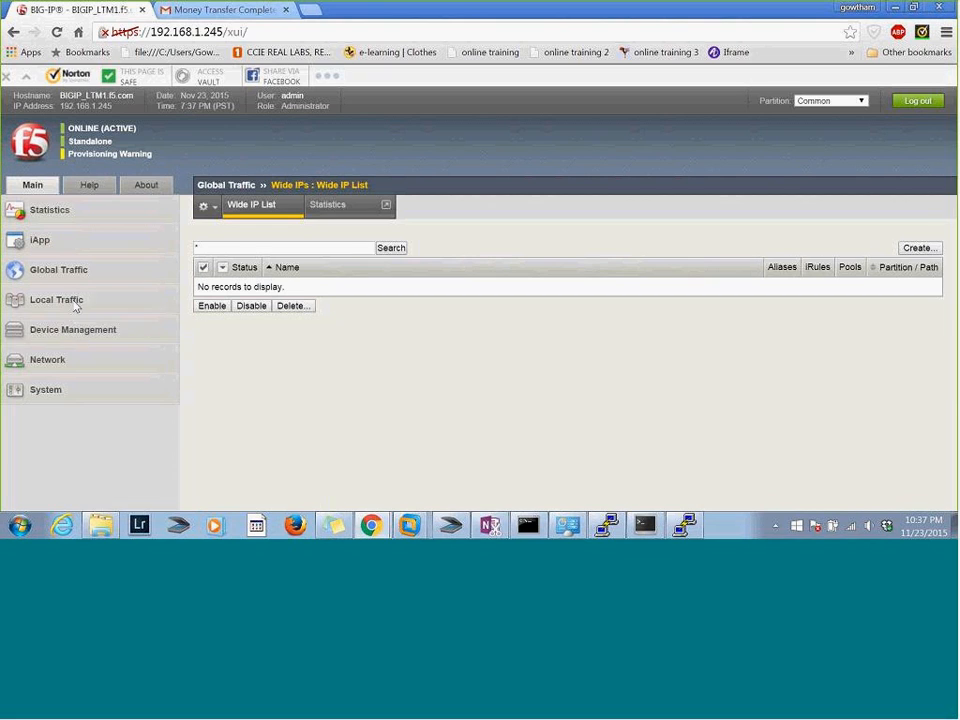
left_click(72, 306)
left_click(91, 281)
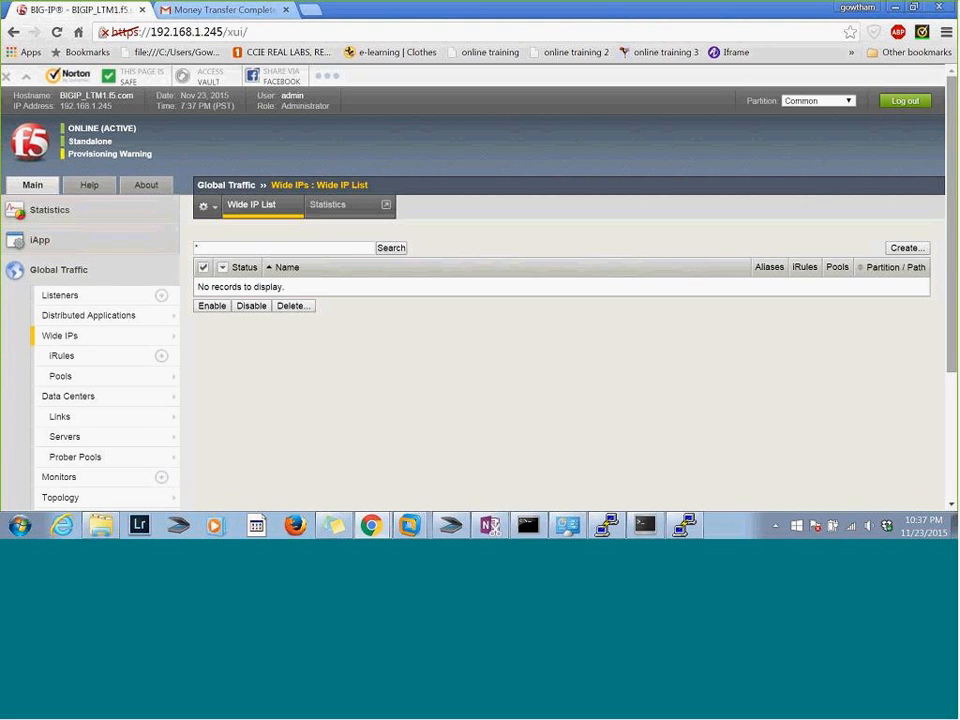
left_click(100, 279)
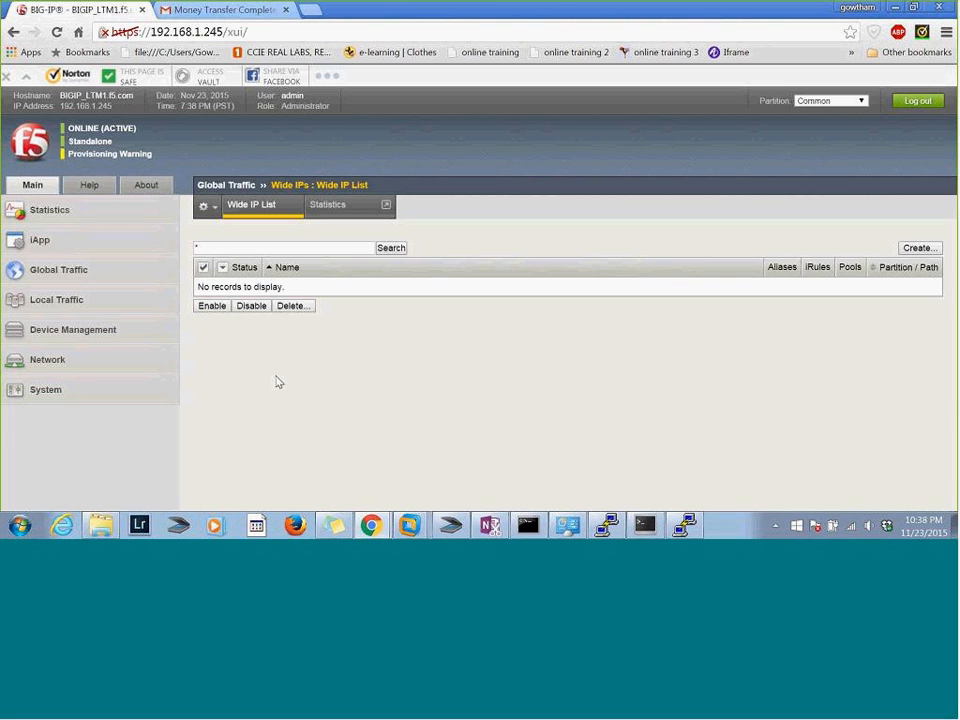
Bring up the inactive JunOS12.R1 session in SuperPuTTY and close its window
left_click(675, 531)
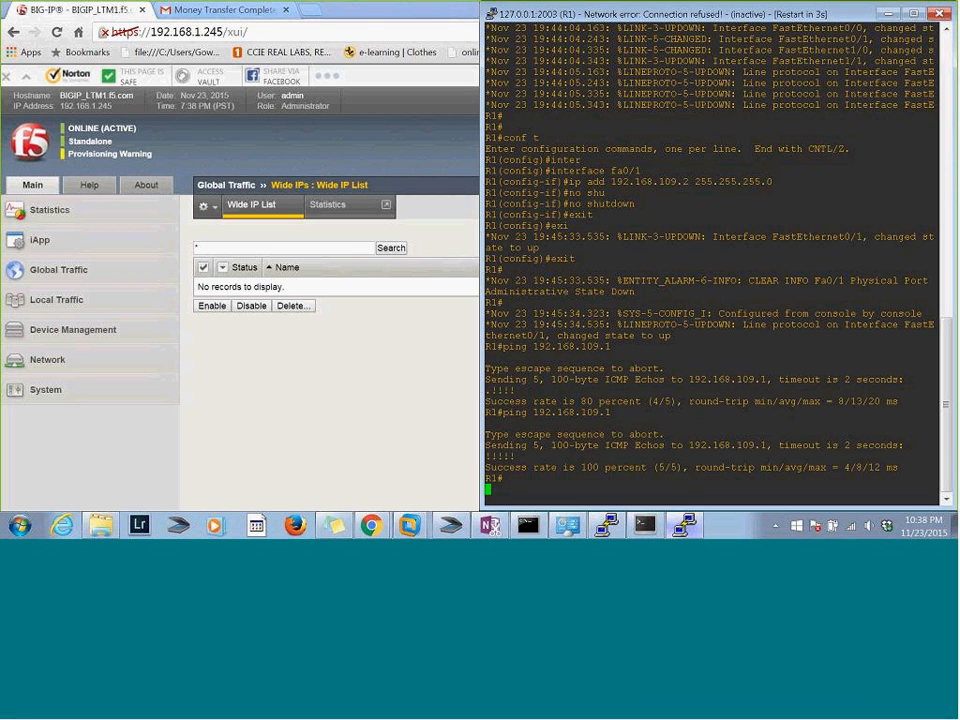
left_click(678, 530)
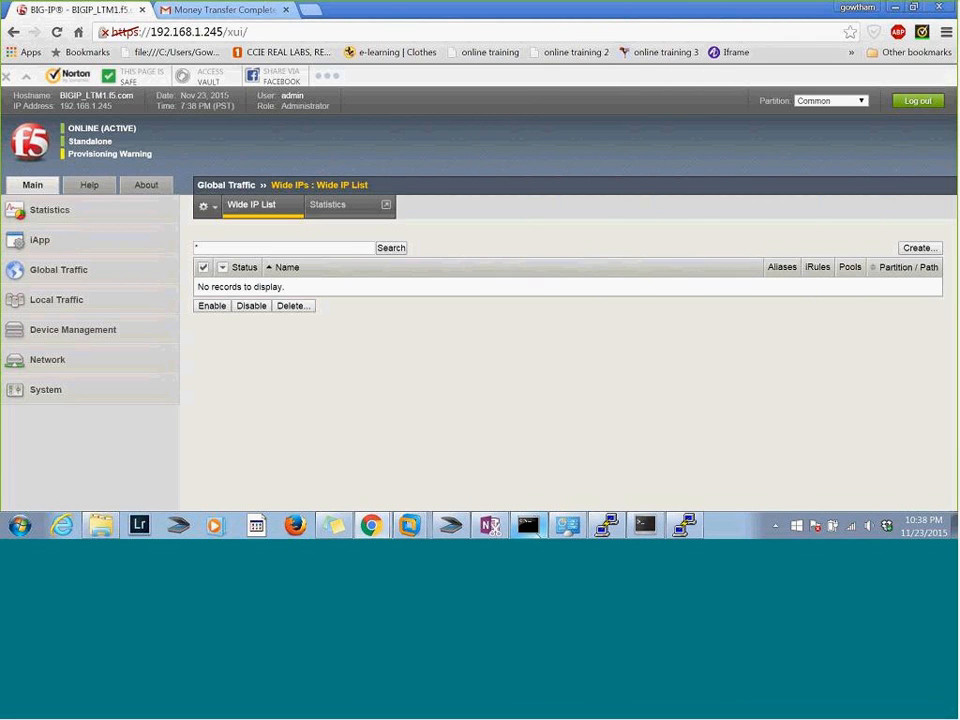
left_click(612, 527)
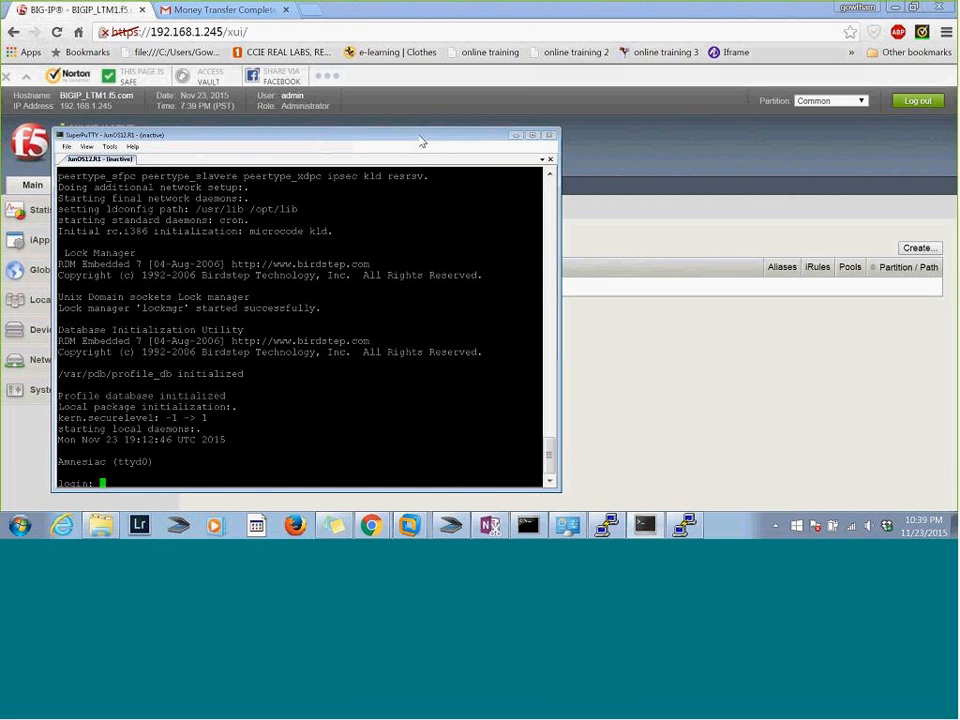
left_click_drag(421, 140, 810, 127)
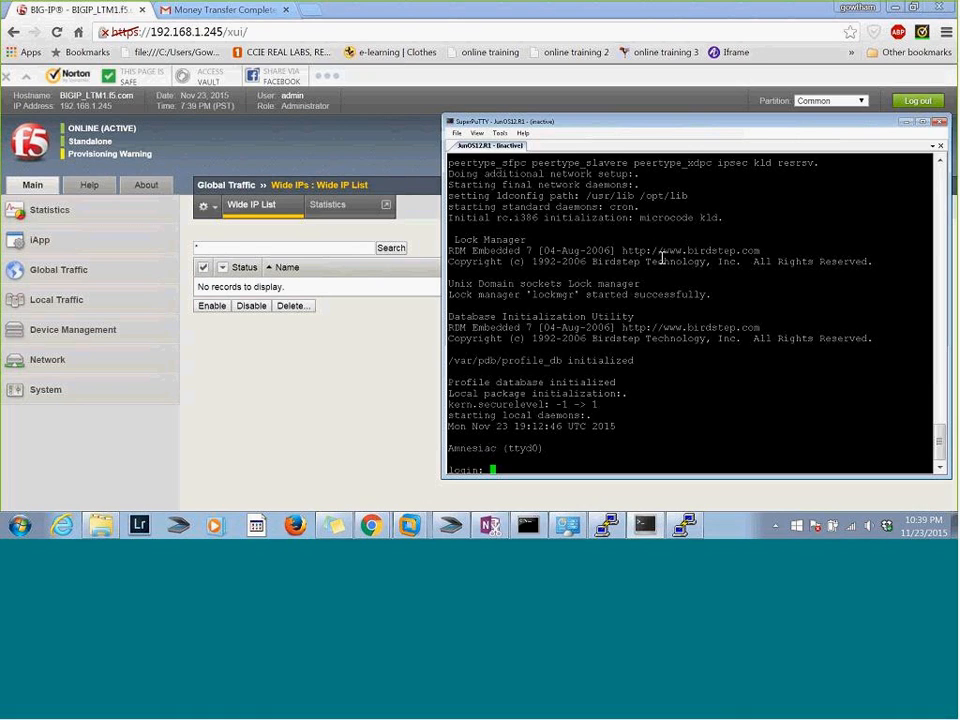
left_click(933, 125)
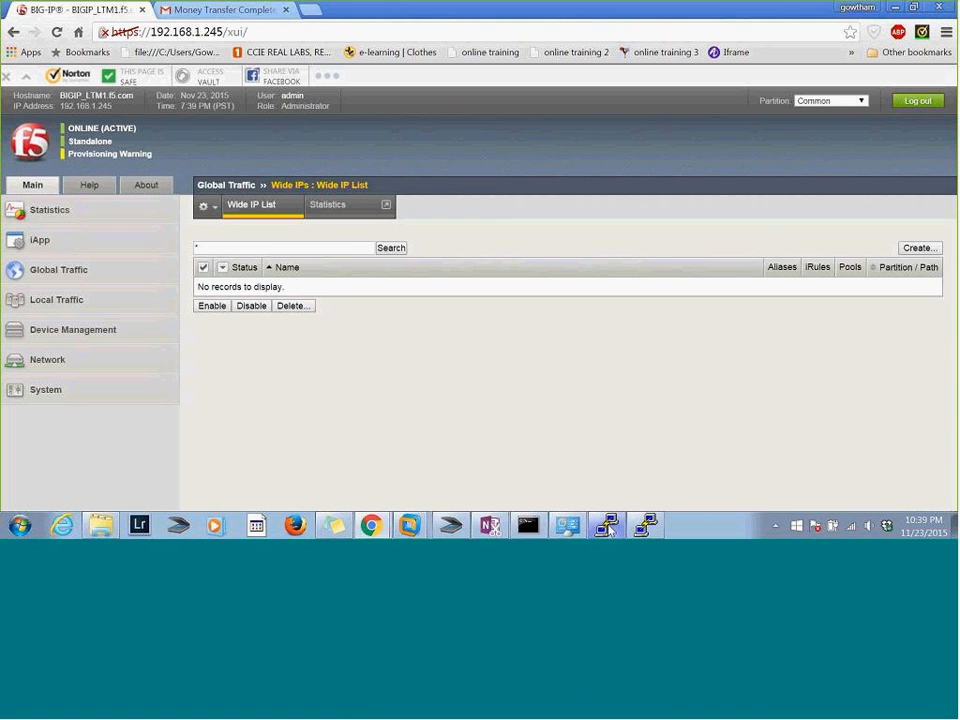
Switch to the BIG-IP PuTTY session and refresh the shell prompt several times to check the hostname
left_click(607, 527)
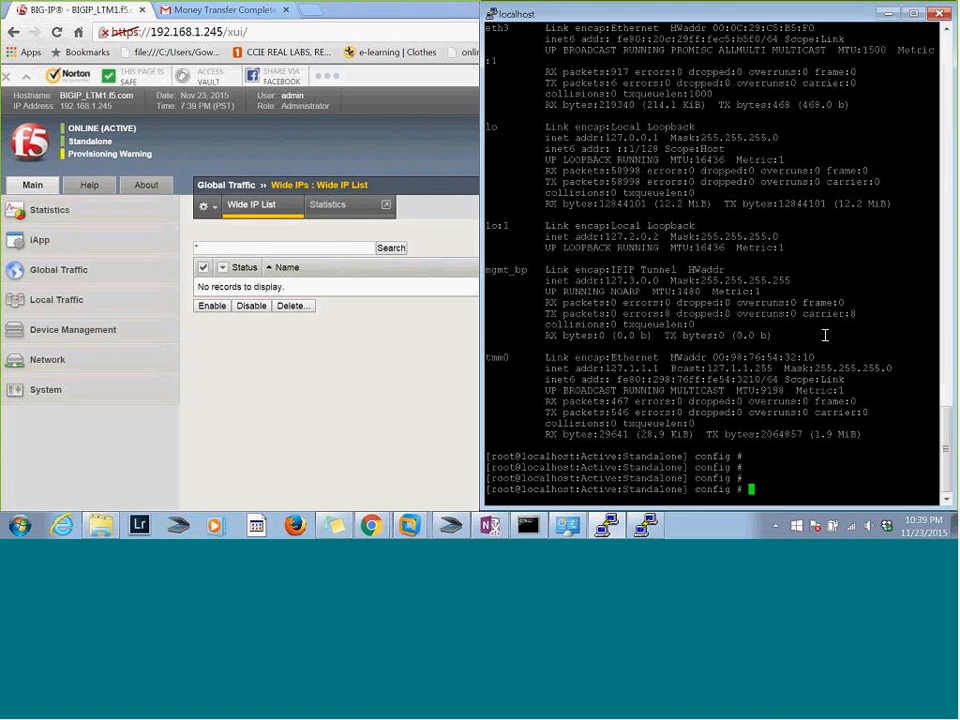
key("Return")
key("Return")
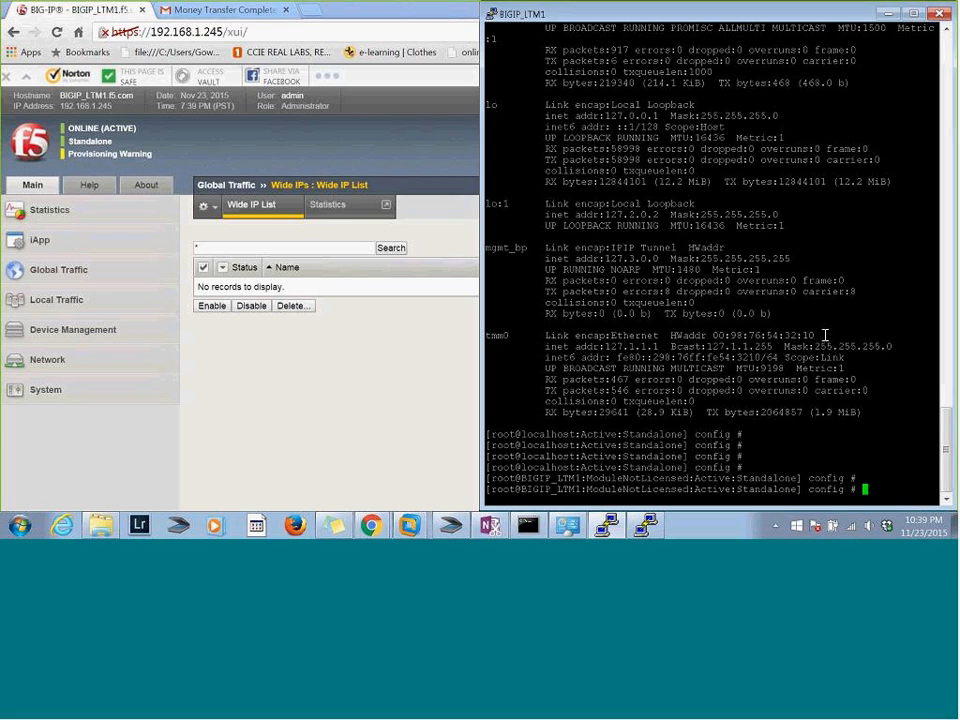
key("Return")
key("Return")
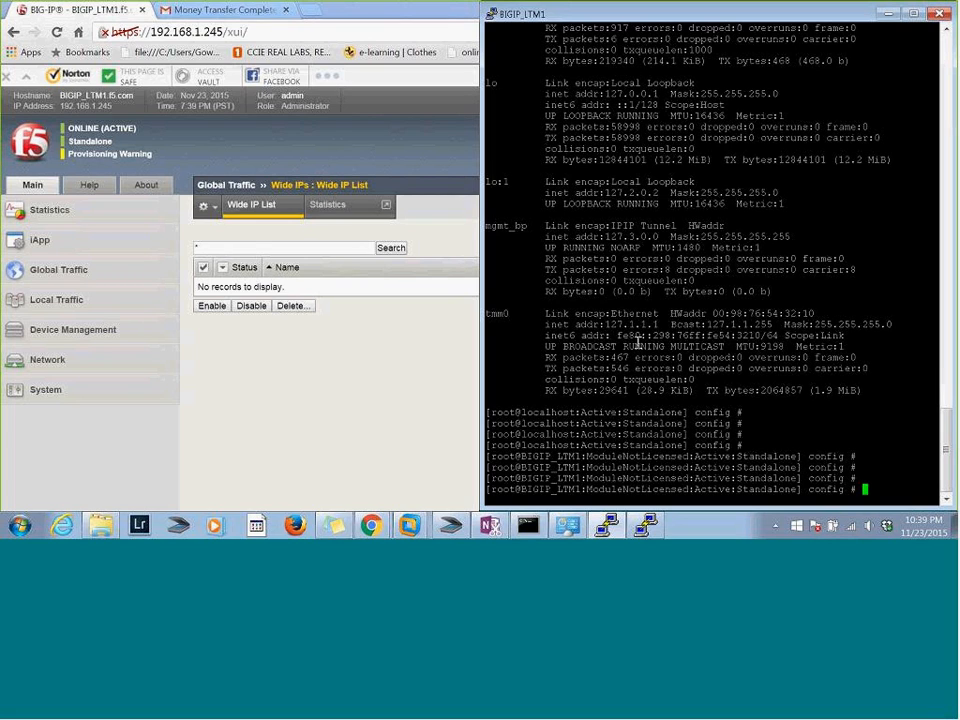
type("sh run")
key("BackSpace")
key("BackSpace")
key("BackSpace")
key("BackSpace")
key("BackSpace")
key("BackSpace")
Compare the hostname, licensing and redundancy status in the BIGIP_LTM1 prompts with the earlier localhost prompts by highlighting them
left_click_drag(696, 457, 801, 457)
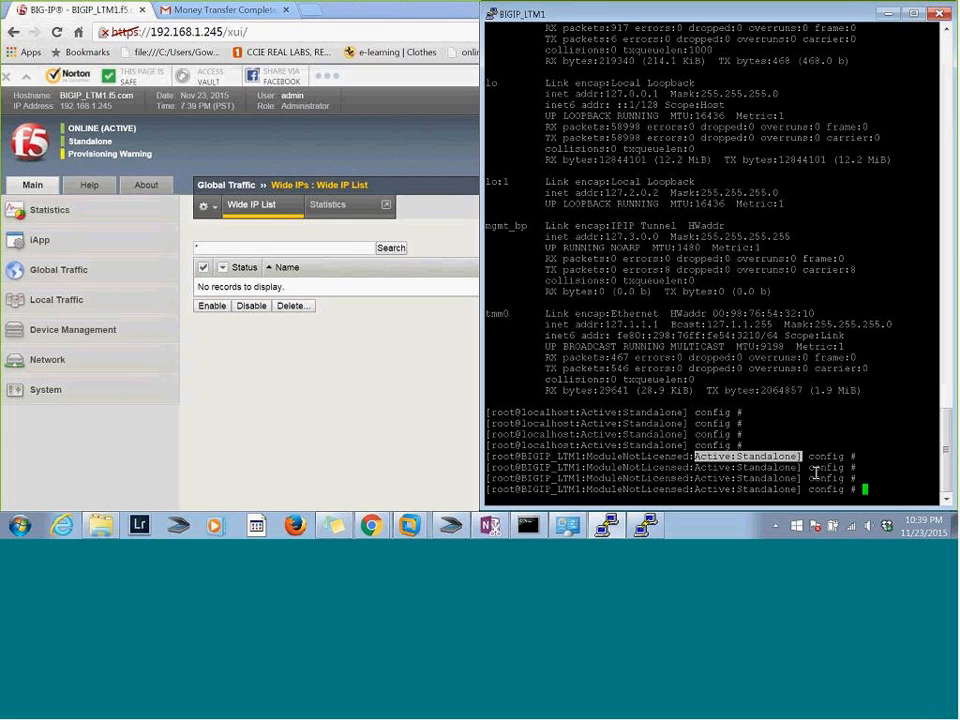
left_click_drag(578, 456, 690, 489)
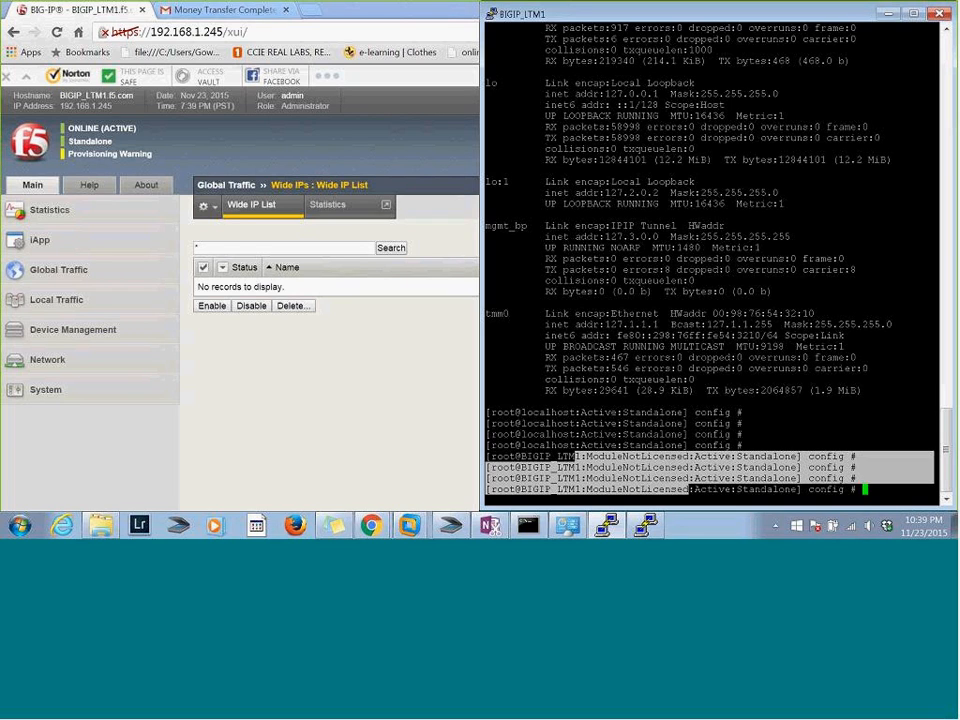
left_click(753, 466)
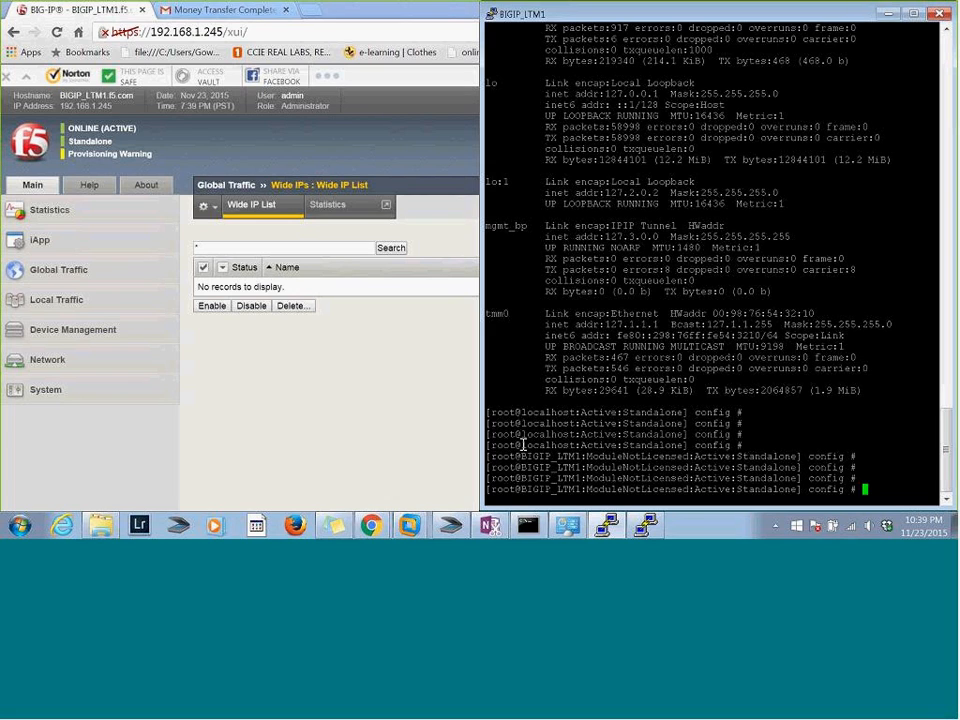
left_click_drag(521, 445, 689, 447)
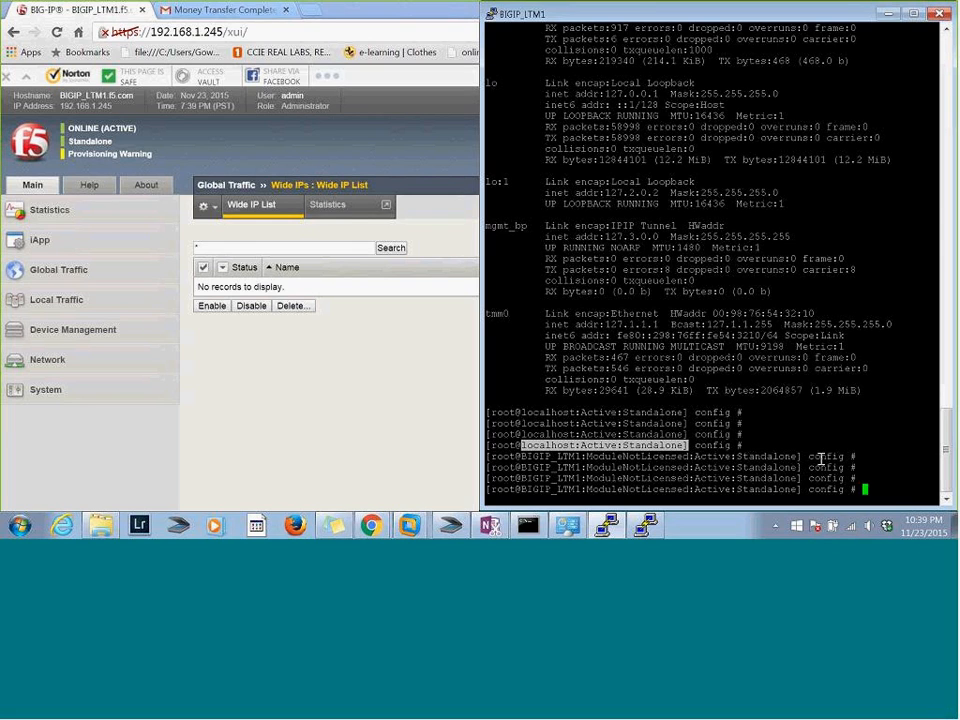
Exit the BIG-IP shell session and close the inactive R1 console window
type("exit")
key("Return")
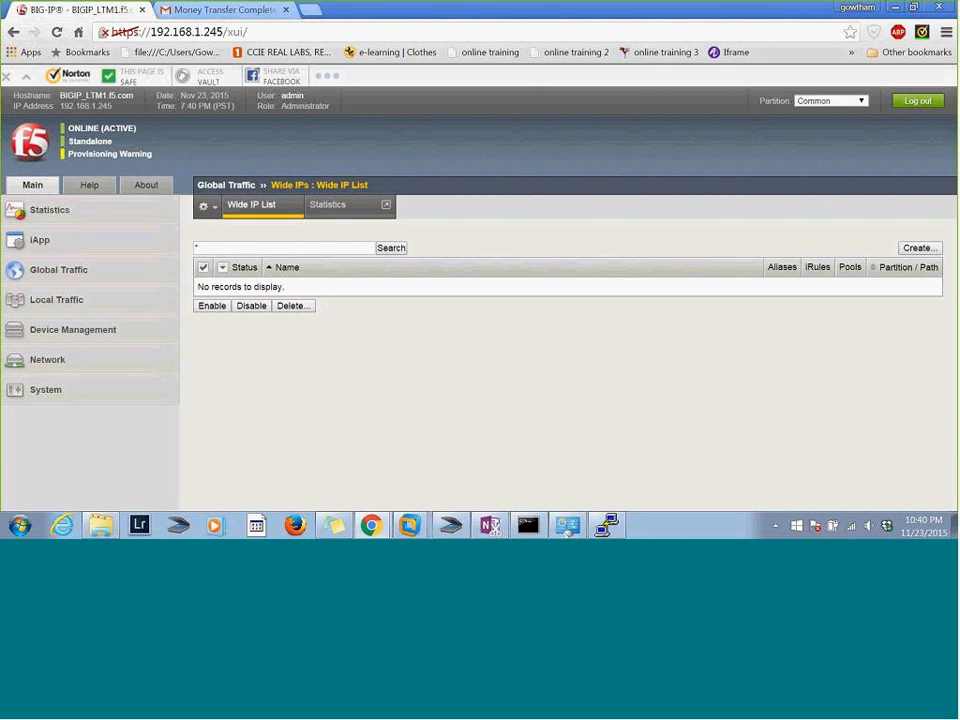
left_click(607, 525)
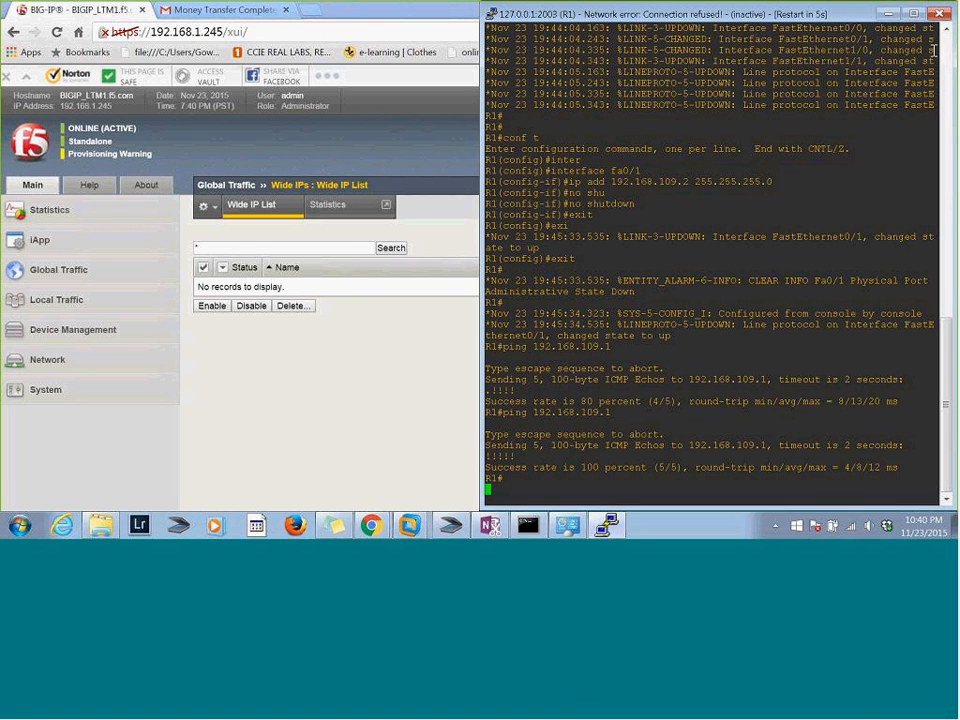
left_click(940, 14)
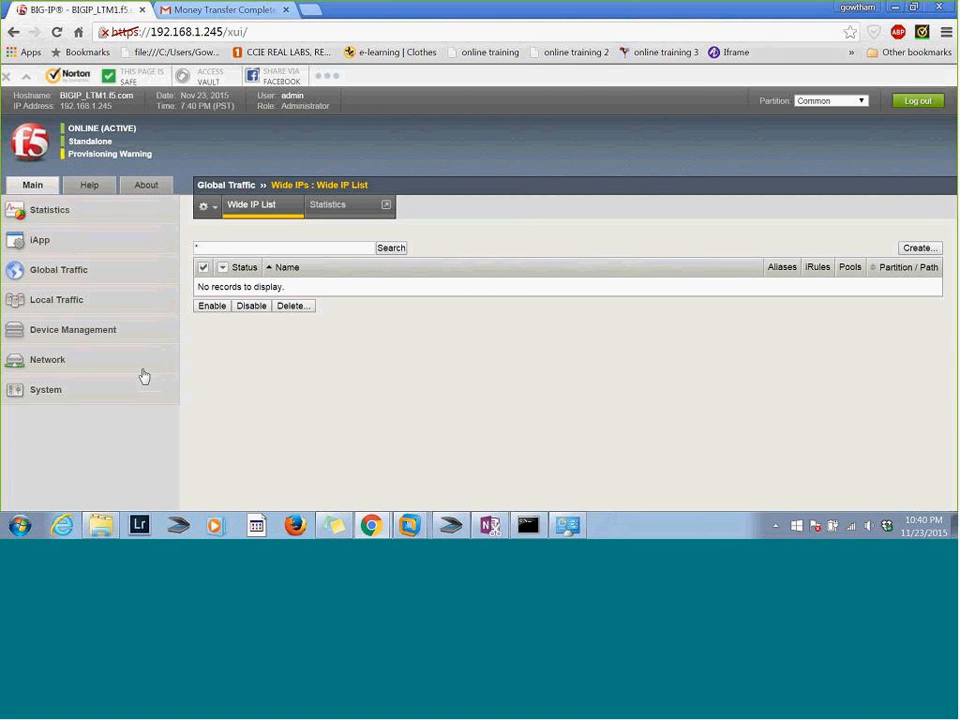
Search the computer for putty and launch PuTTY from the results
key("super")
type("putty")
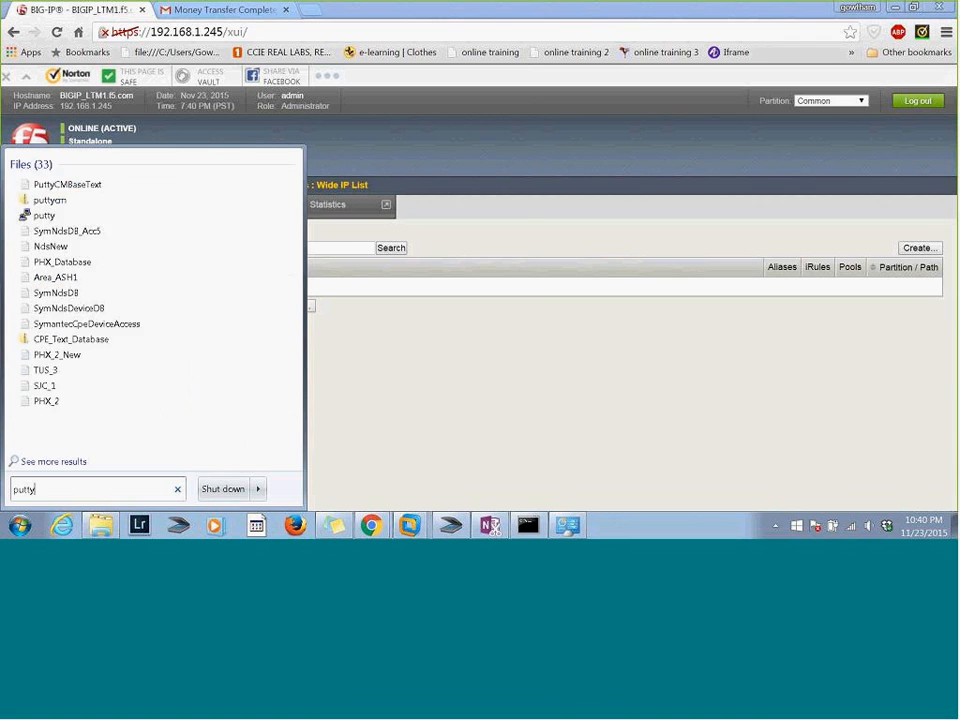
key("Return")
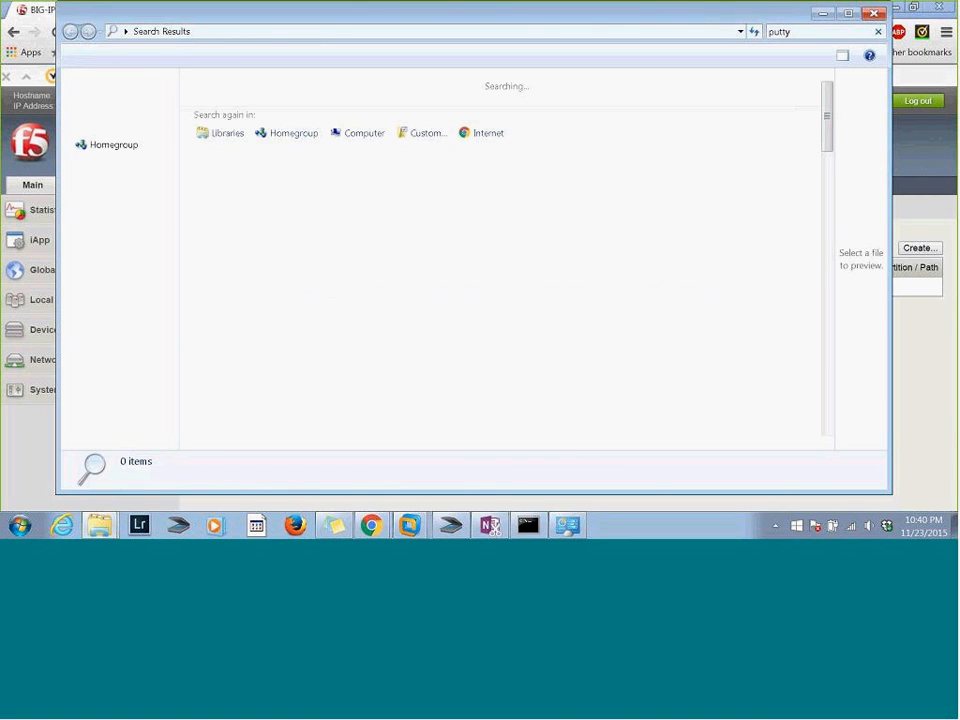
double_click(236, 84)
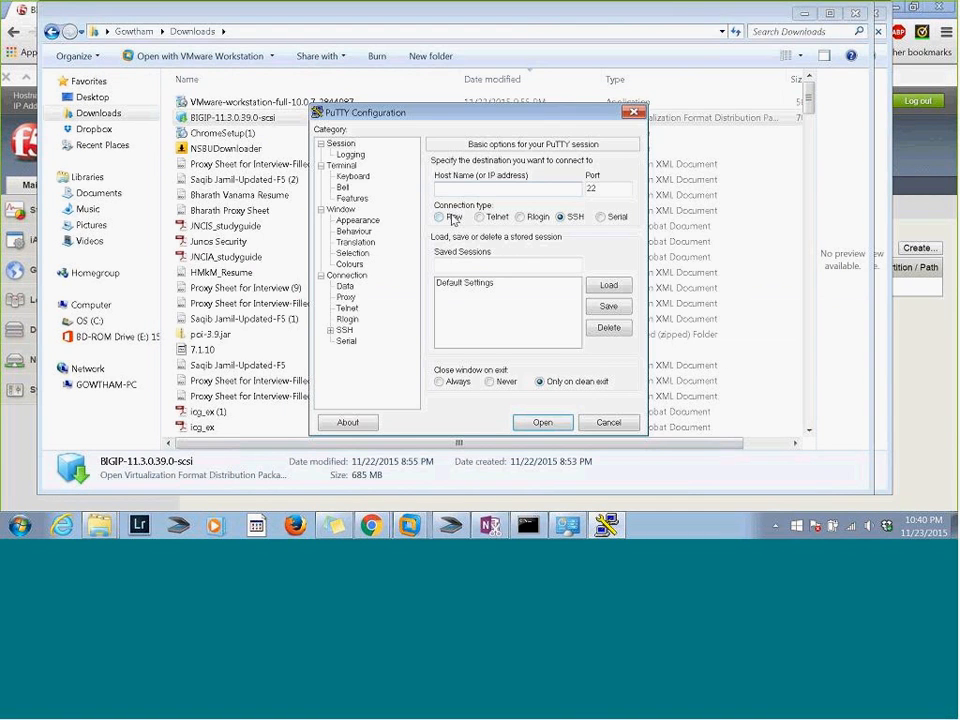
Open an SSH session to 192.168.1.245 and log in as root
type("192.168.1.245")
left_click(543, 422)
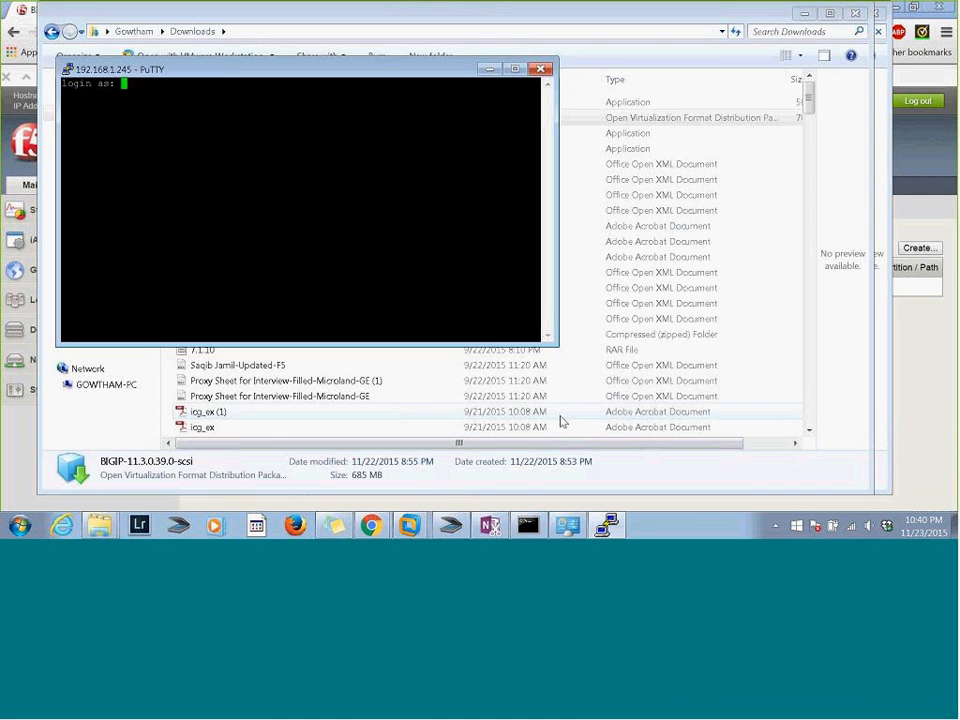
type("root")
key("Return")
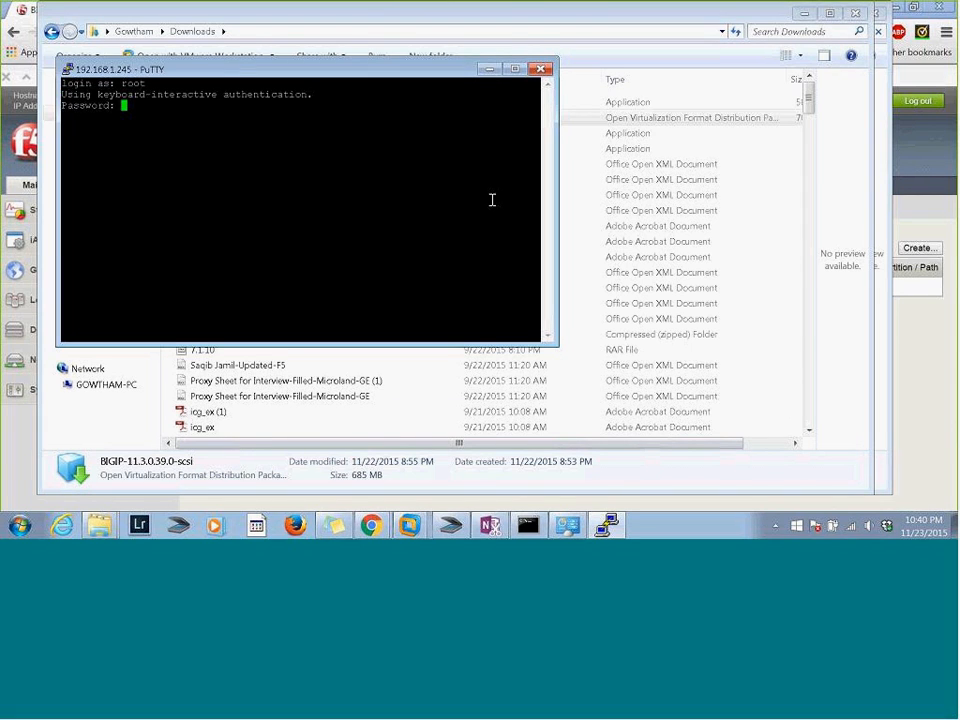
Enter the root account's password at the login prompts to reach the BIG-IP shell
key("Return")
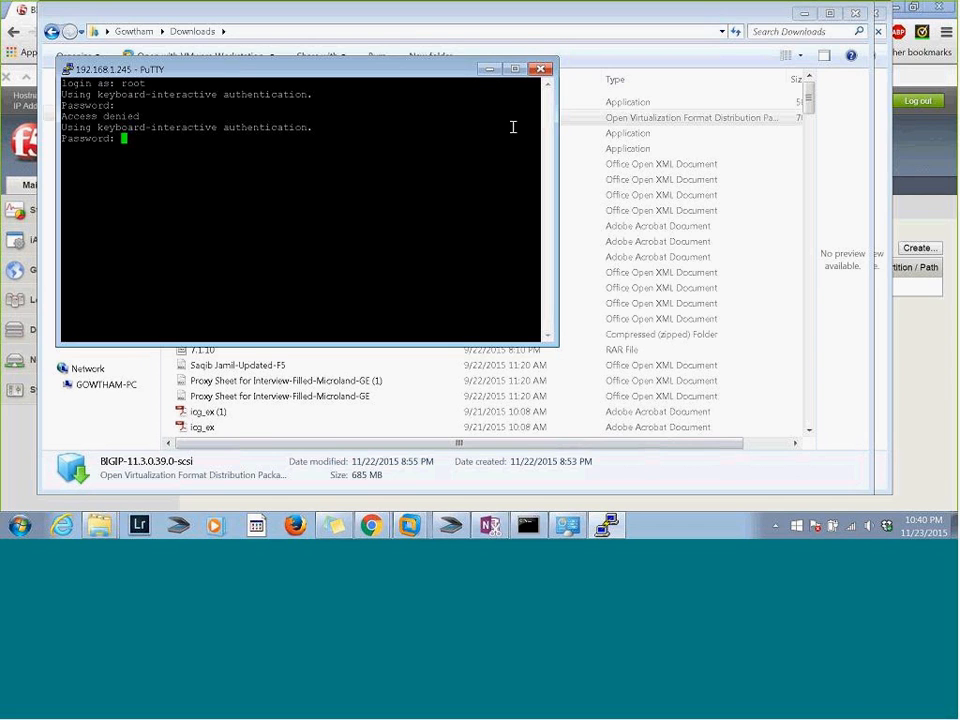
key("Return")
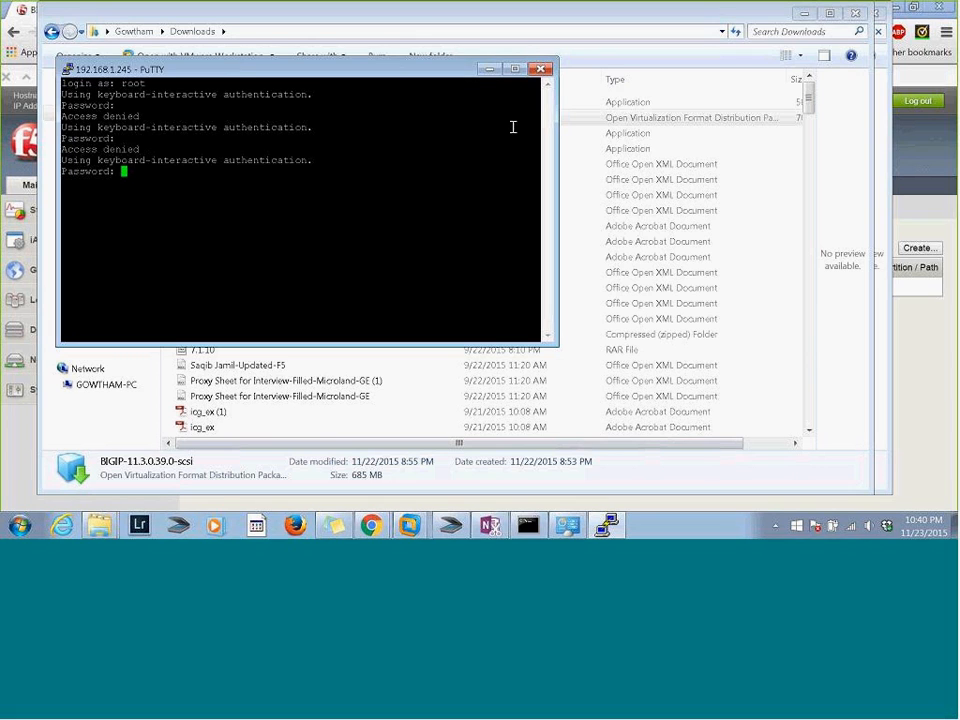
key("Return")
type("admin")
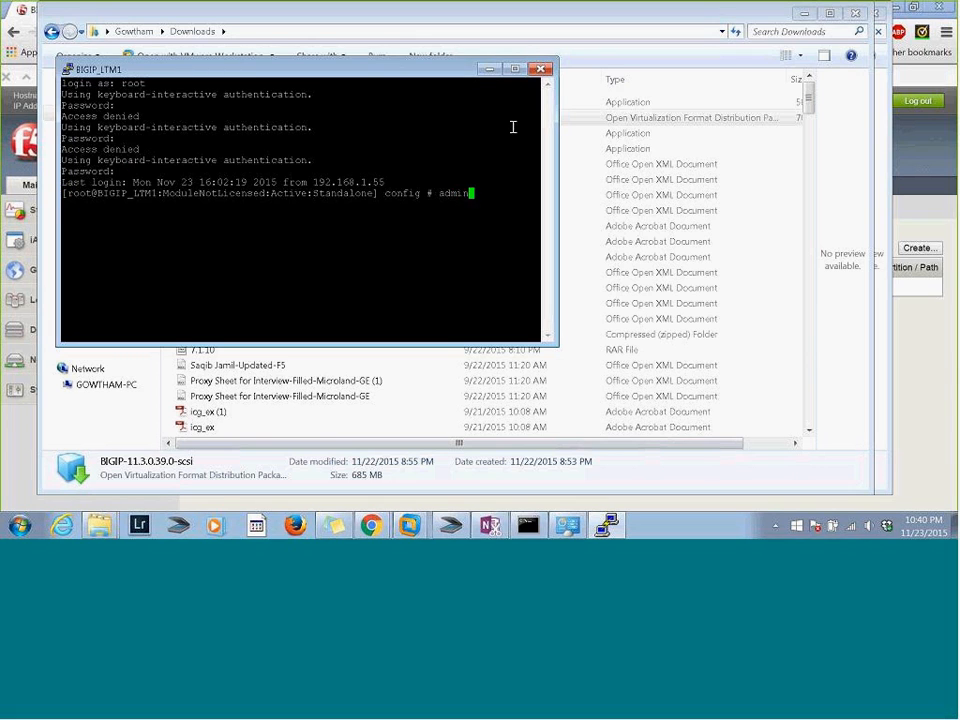
key("Return")
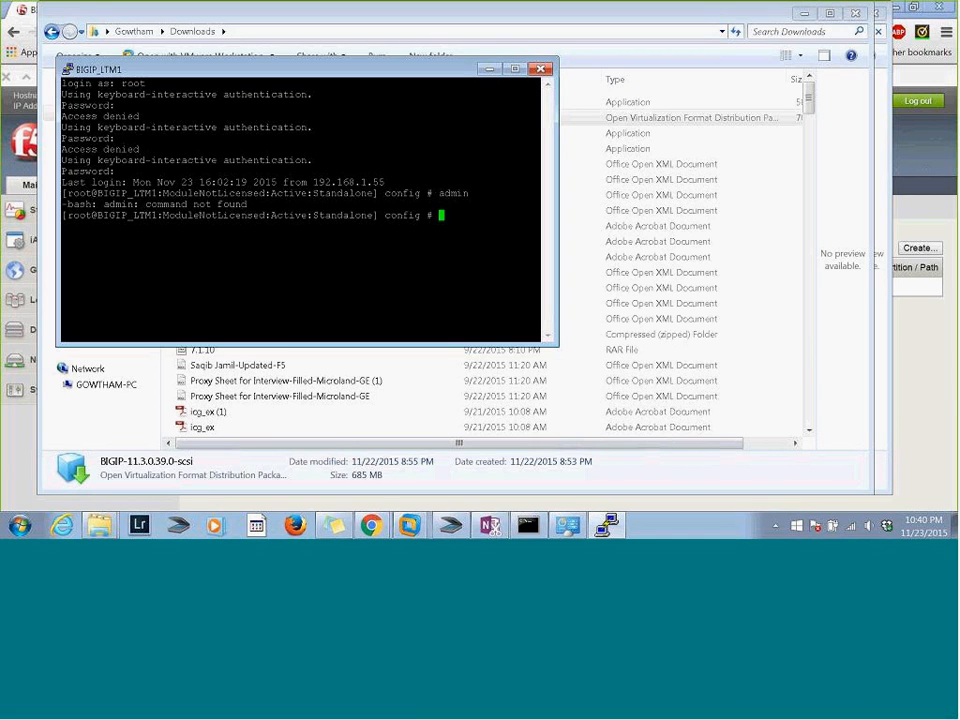
Highlight the redundancy status in the shell prompt, then dock the terminal window to half of the screen
left_click_drag(377, 215, 257, 220)
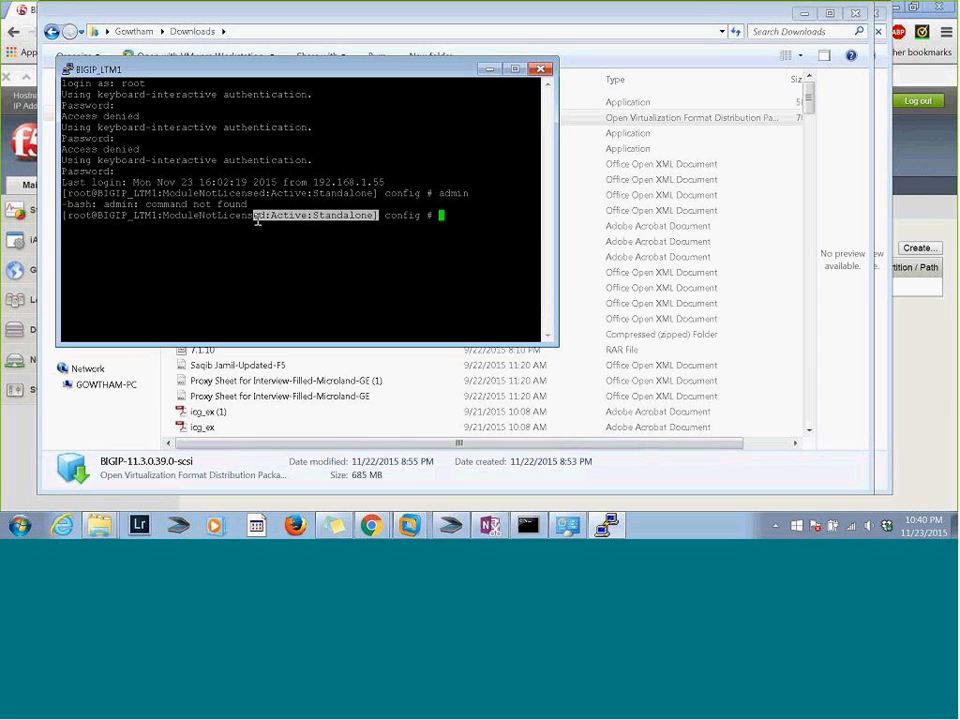
left_click(399, 82)
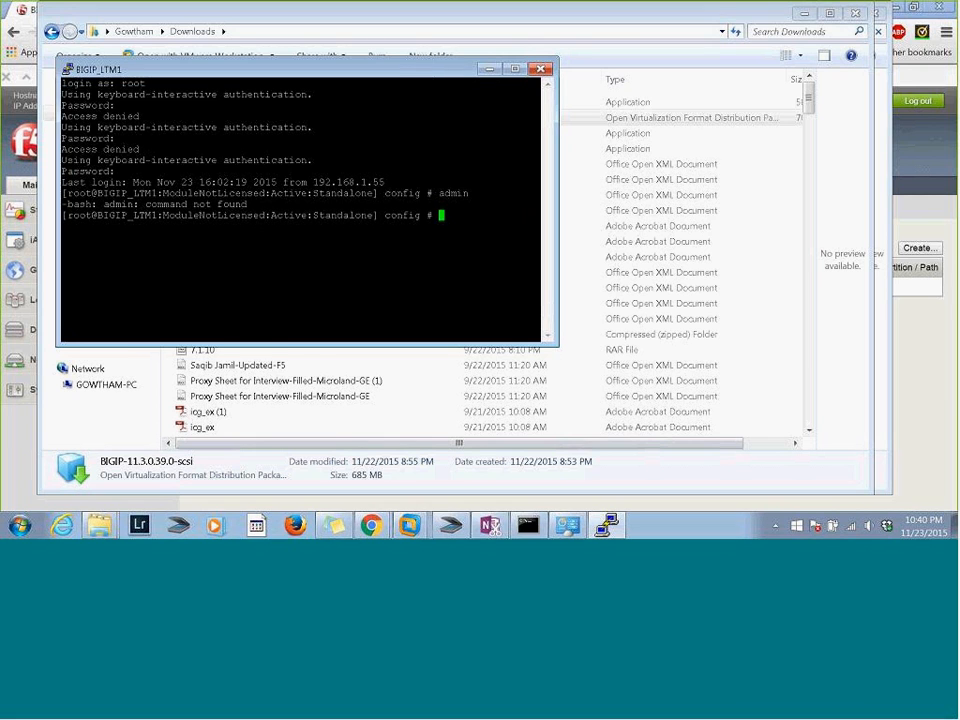
left_click_drag(399, 69, 957, 262)
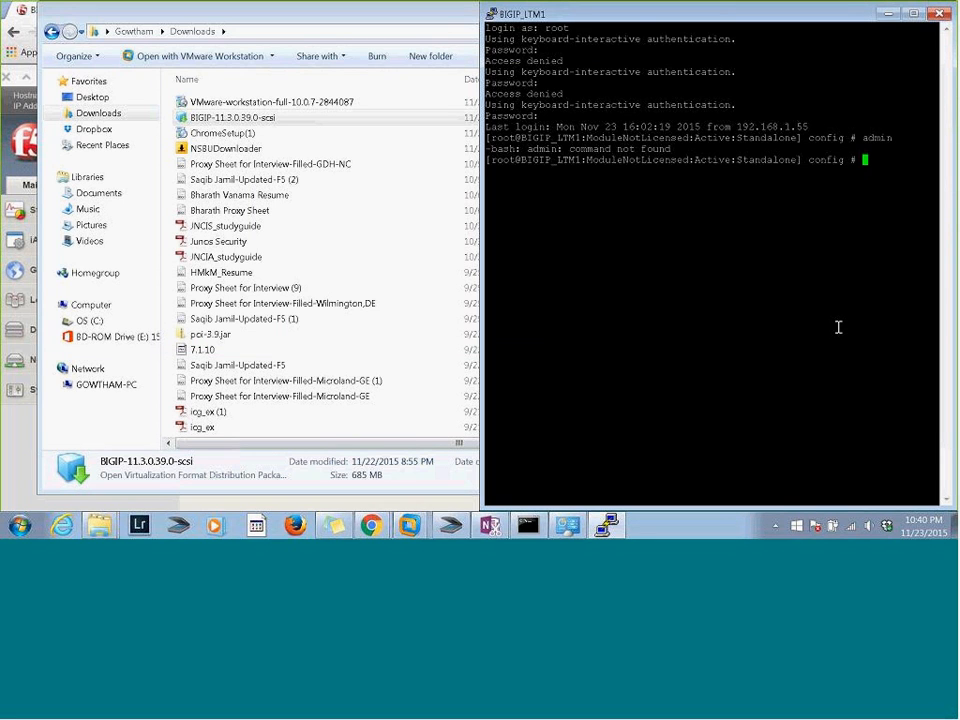
Switch to the BIG-IP web interface in Chrome and review the system license's general properties, active modules and optional modules
left_click(412, 527)
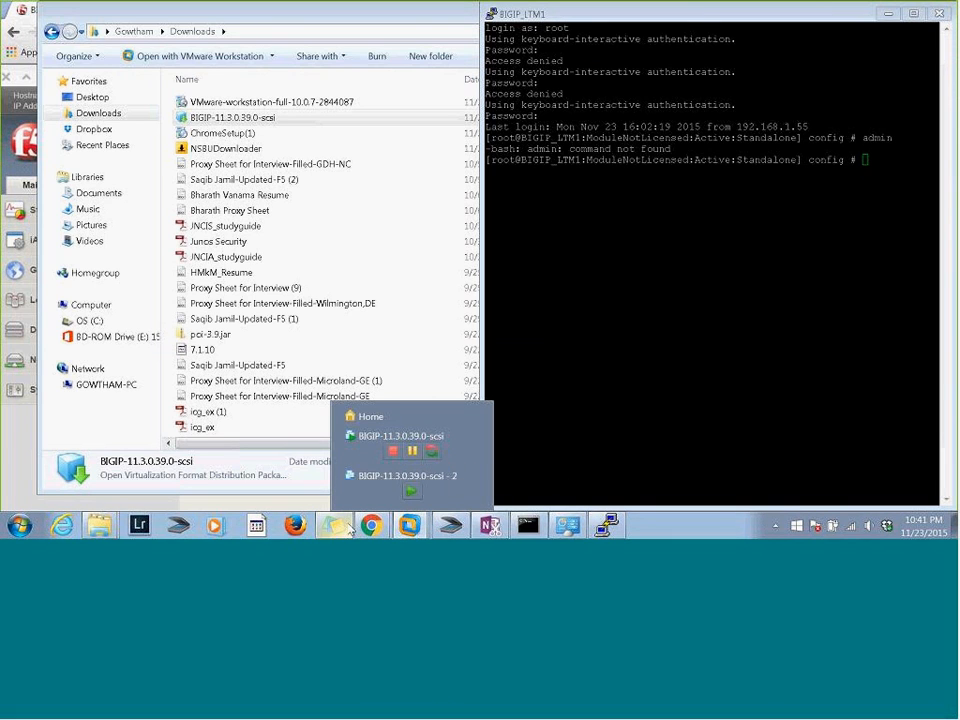
left_click(371, 525)
left_click(300, 374)
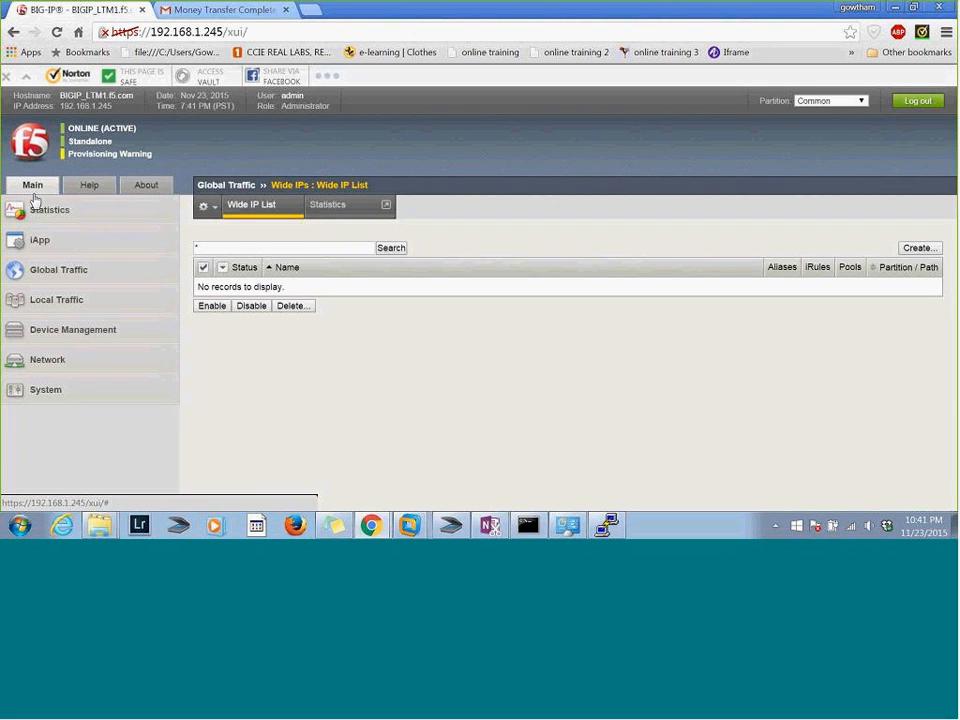
mouse_move(43, 390)
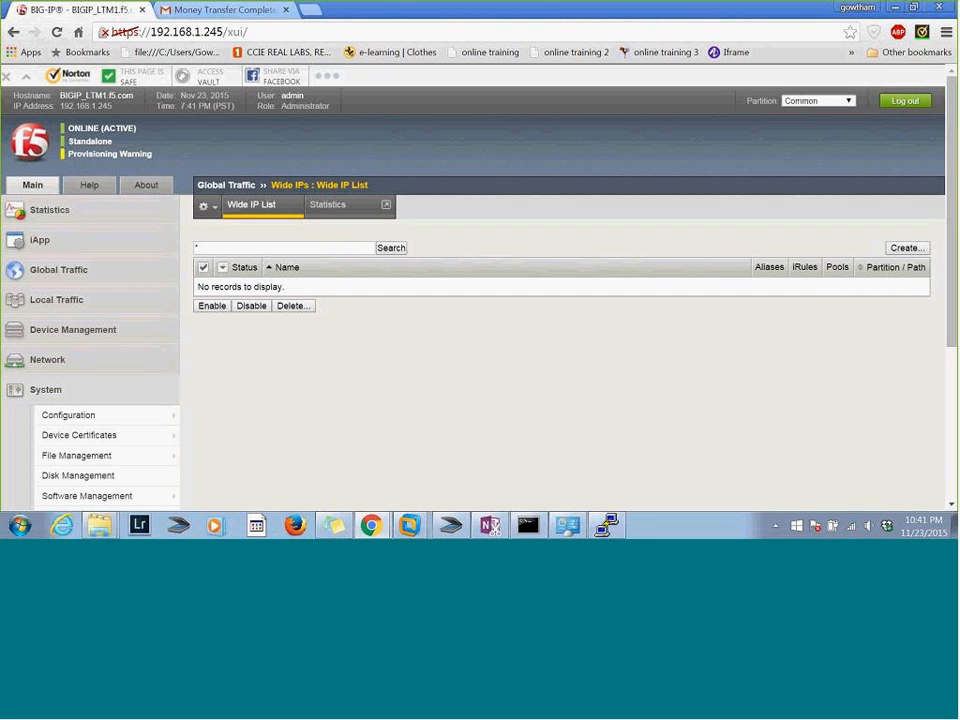
mouse_move(70, 420)
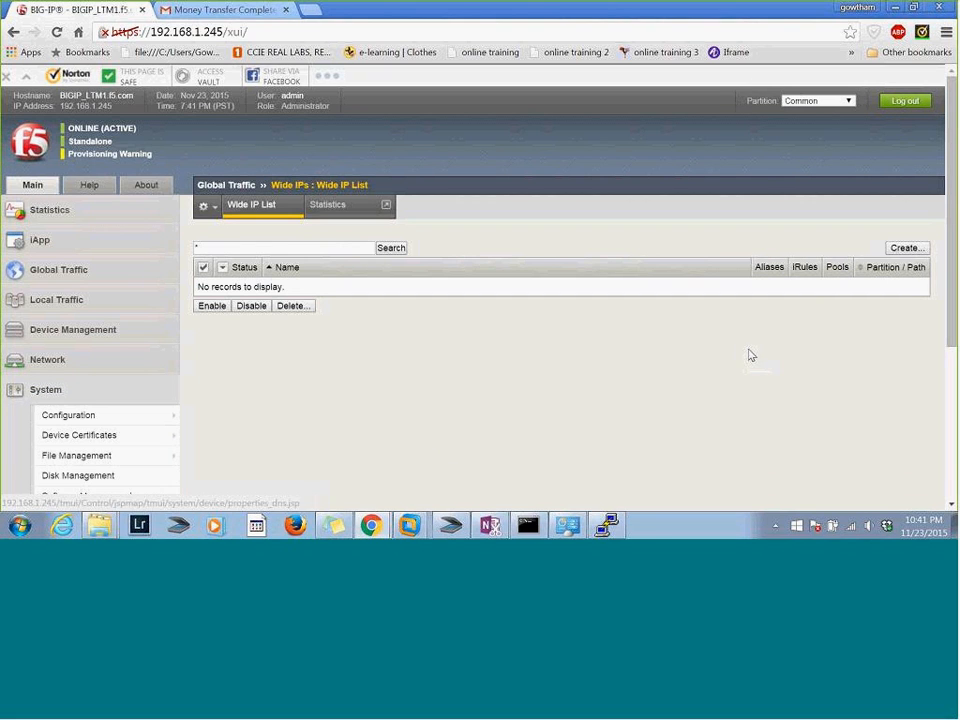
scroll(560, 300, "down", 1)
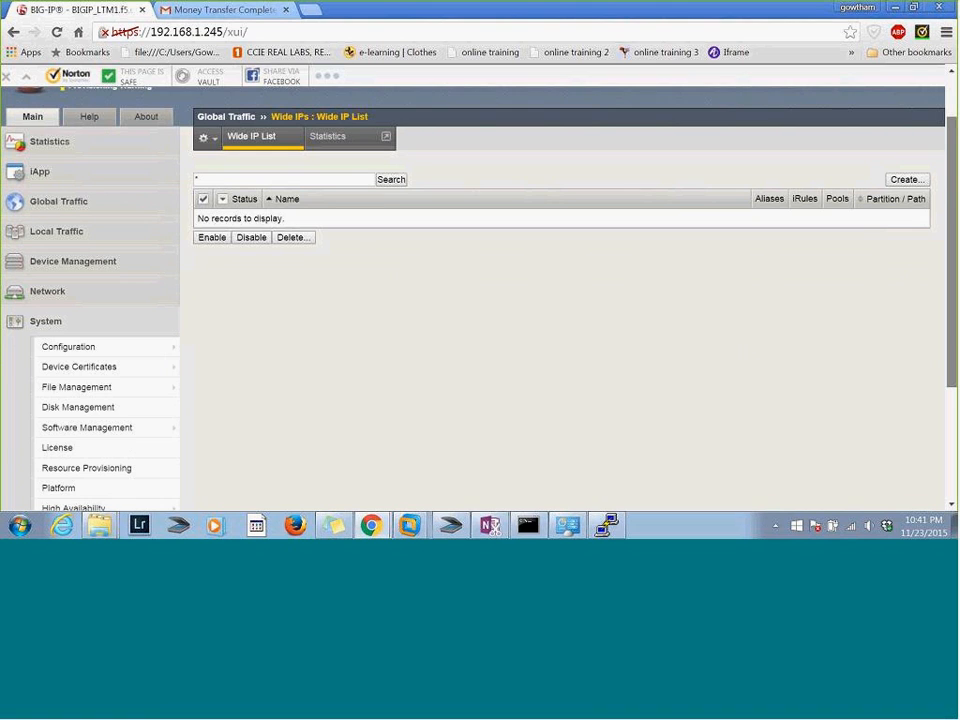
mouse_move(91, 399)
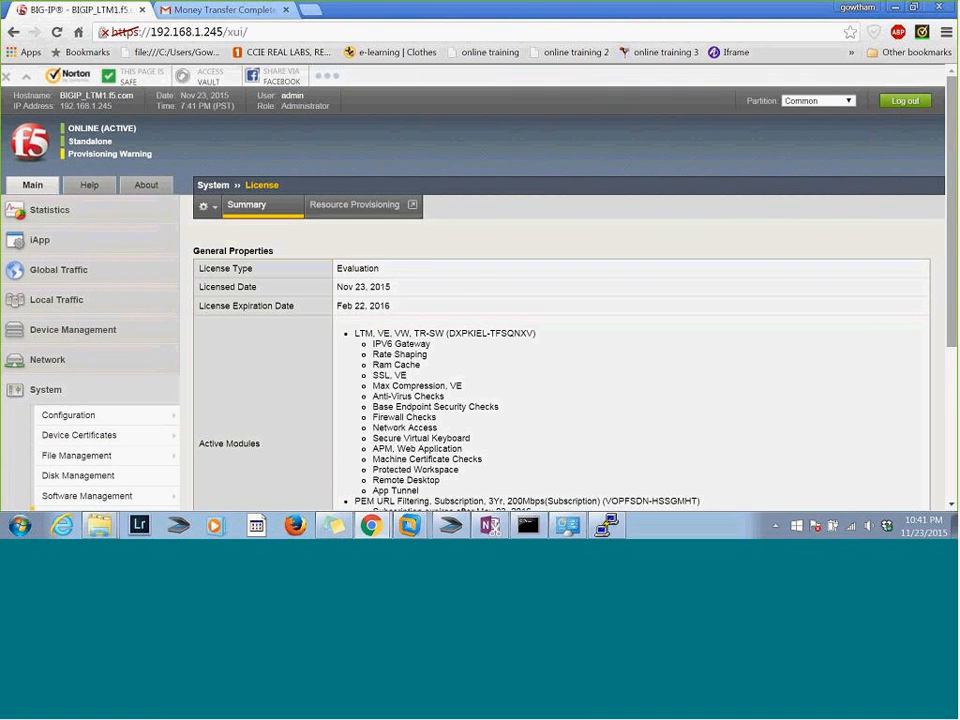
scroll(955, 311, "down", 2)
scroll(955, 311, "down", 1)
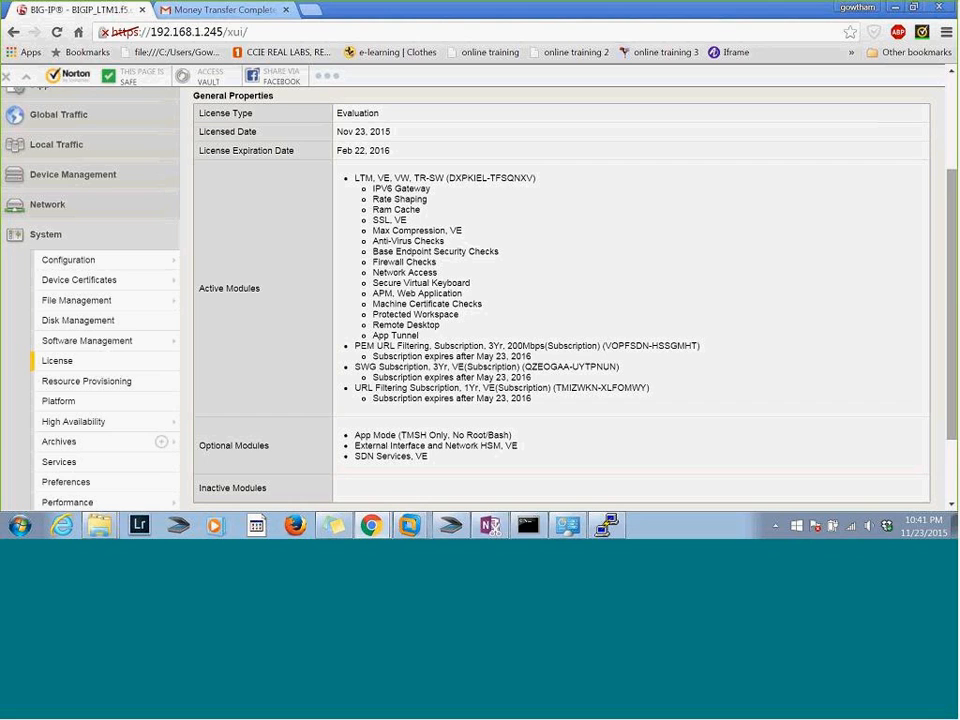
scroll(955, 311, "up", 1)
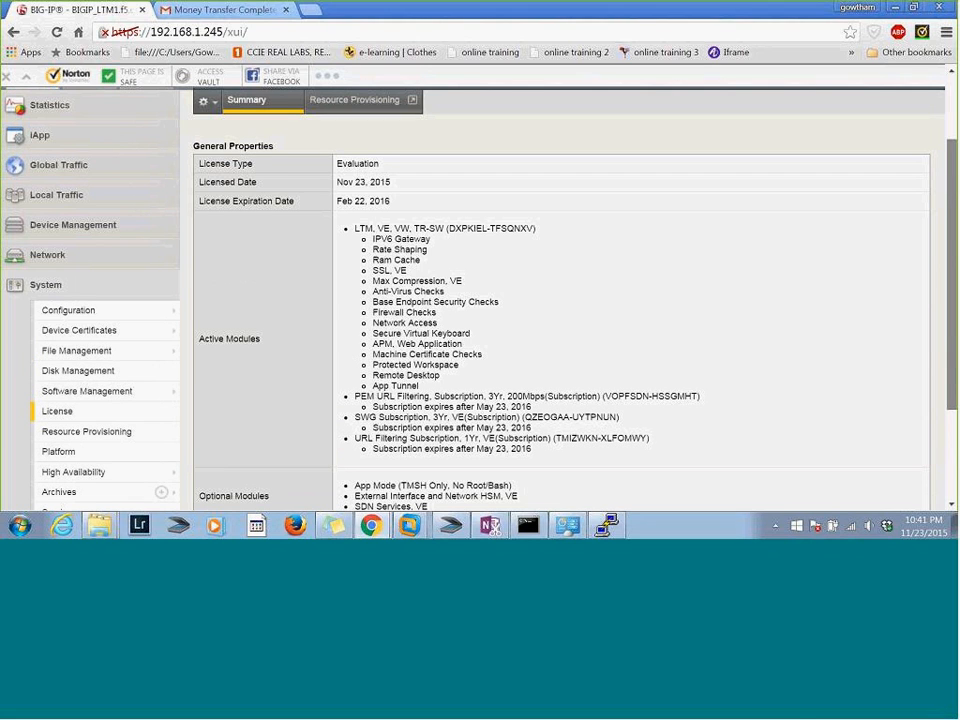
scroll(560, 300, "down", 3)
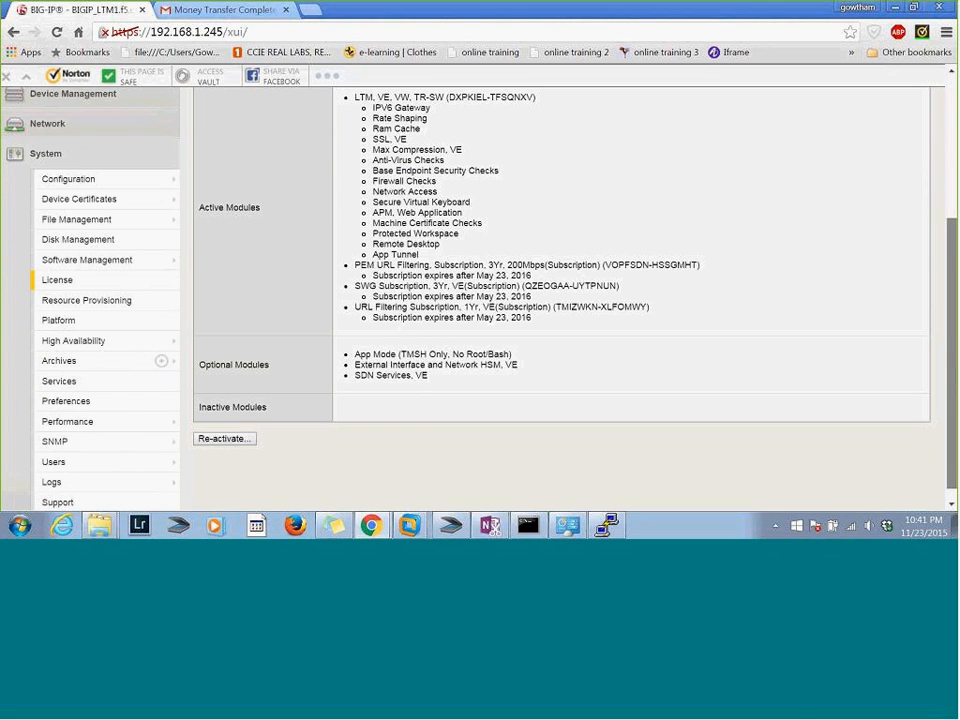
scroll(570, 300, "up", 4)
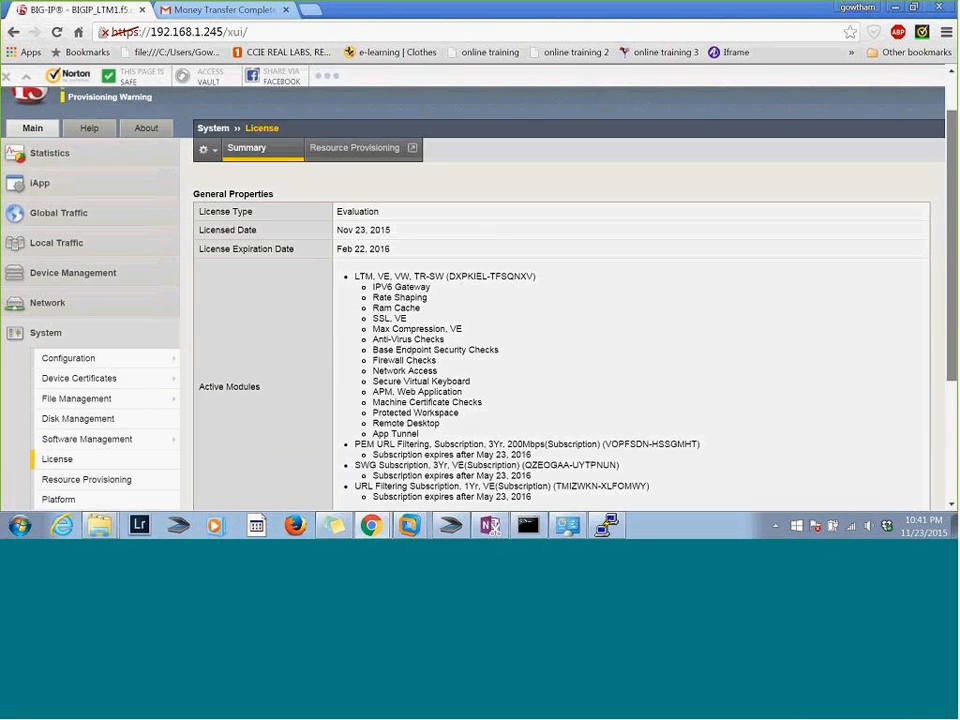
Switch back to the PuTTY session and highlight the module licensing status in the shell prompt
key("alt+Tab")
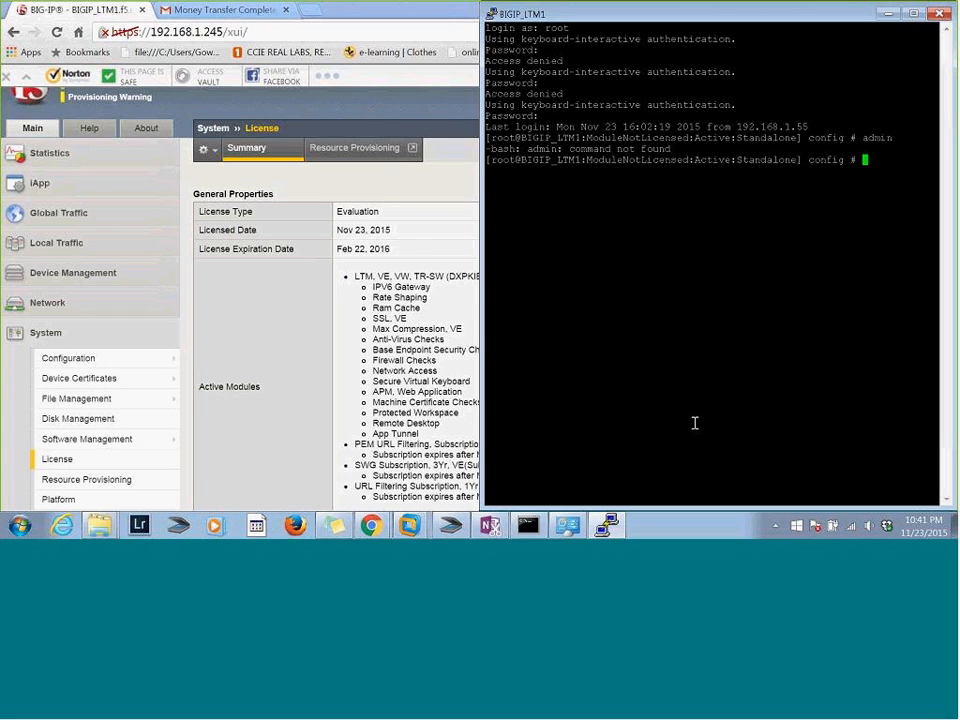
left_click_drag(582, 160, 676, 155)
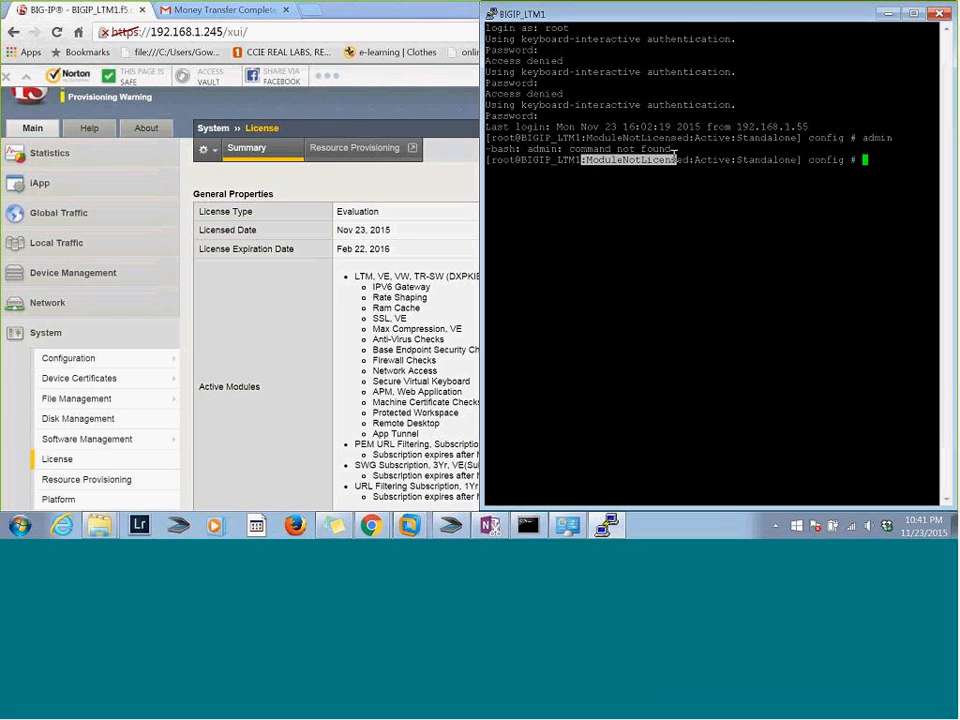
left_click(668, 191)
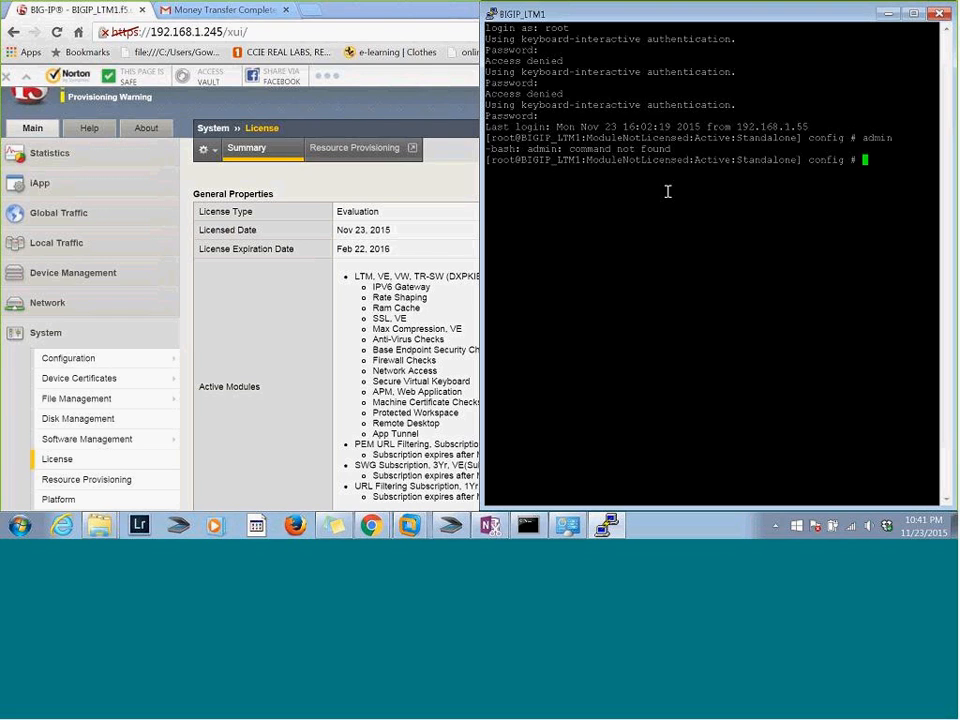
Start tmsh and try to display the system's connections with "show sys connections"
type("tmsh")
key("Return")
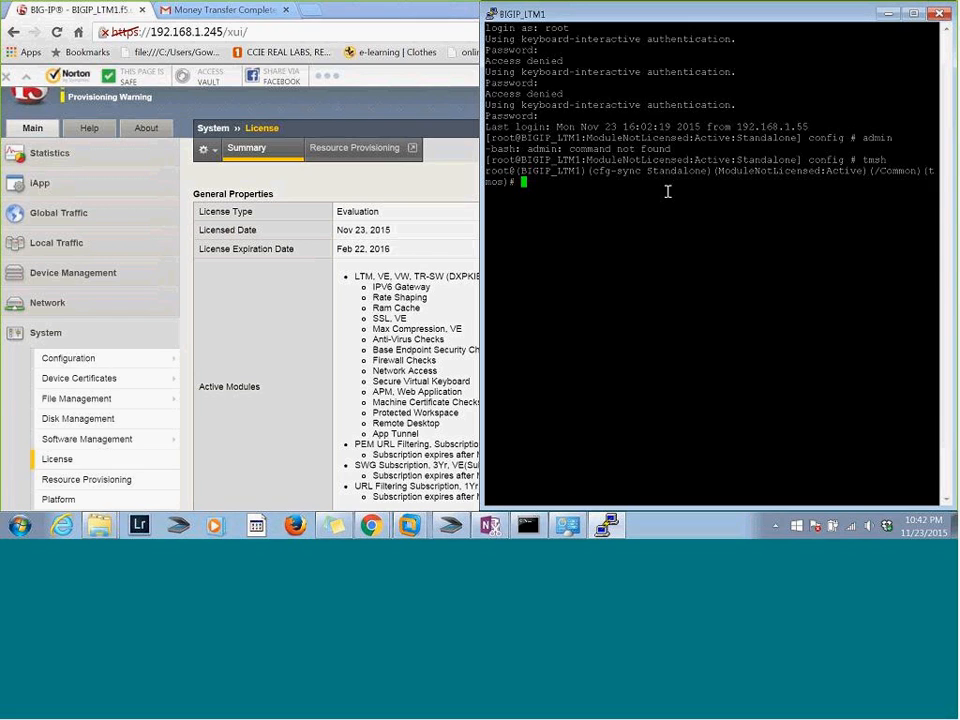
type("shiw")
key("BackSpace")
key("BackSpace")
key("BackSpace")
type("ow sys connections")
key("Return")
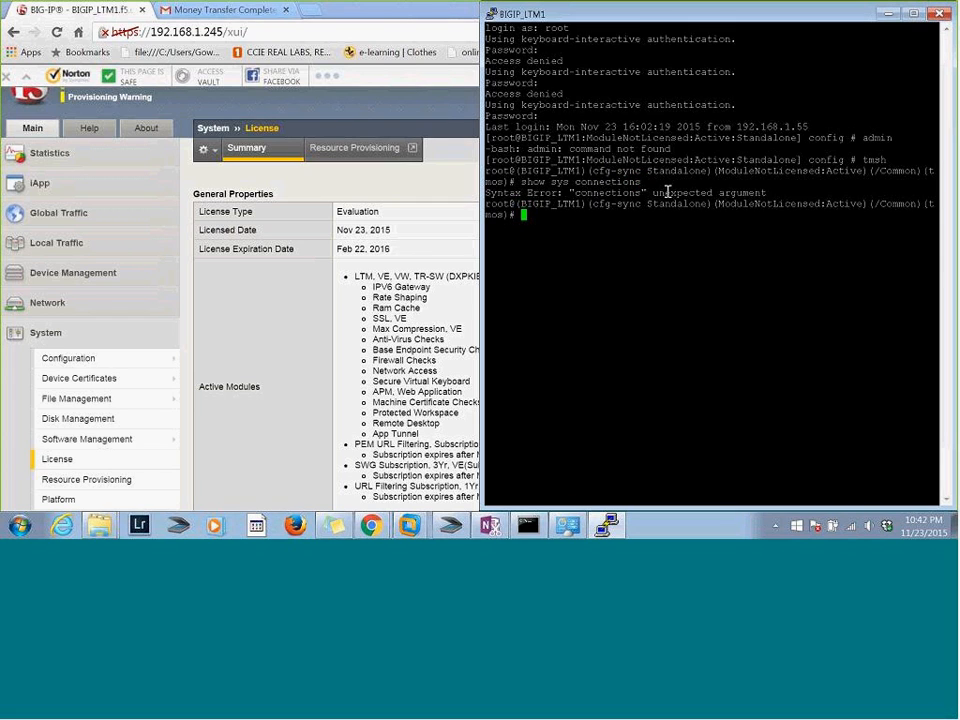
List the available options, modules and components for "show sys" and page through to the end of the help
type("show sys ?")
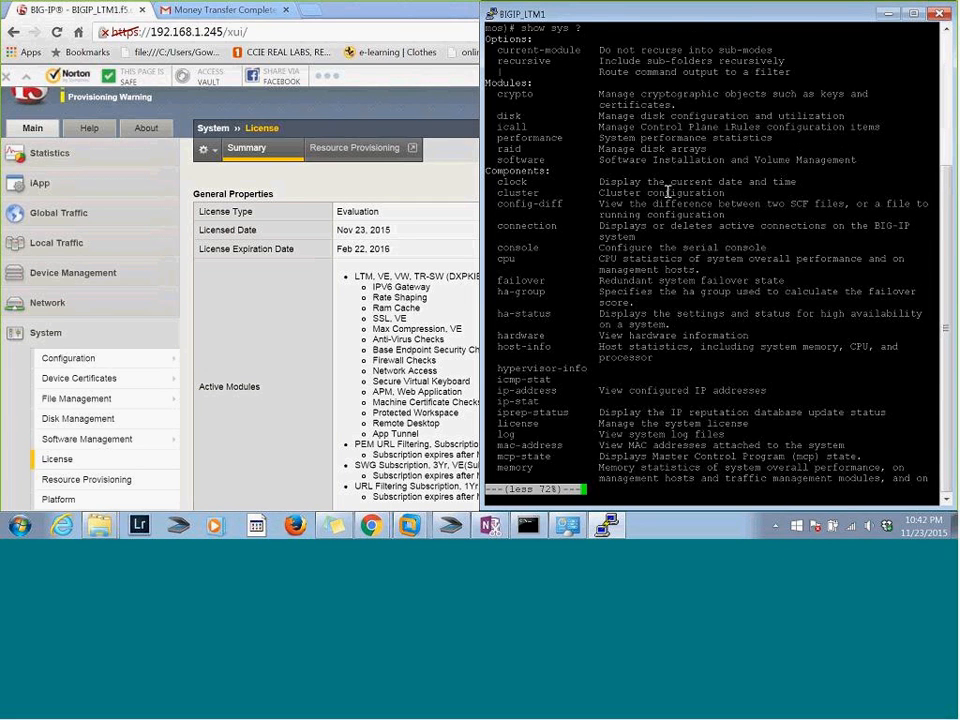
key("space")
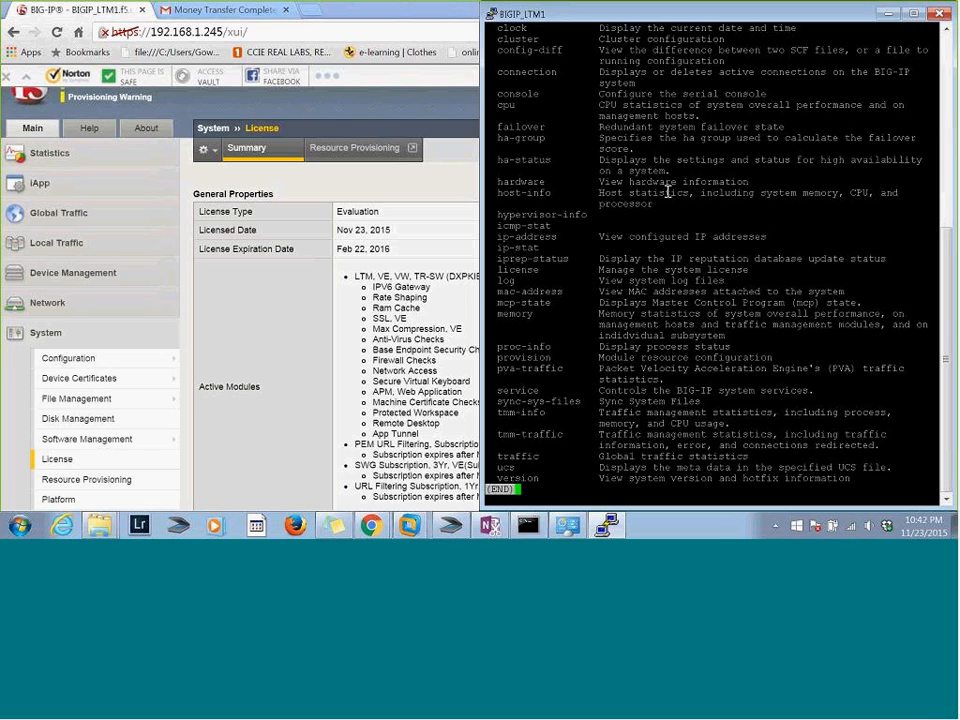
key("q")
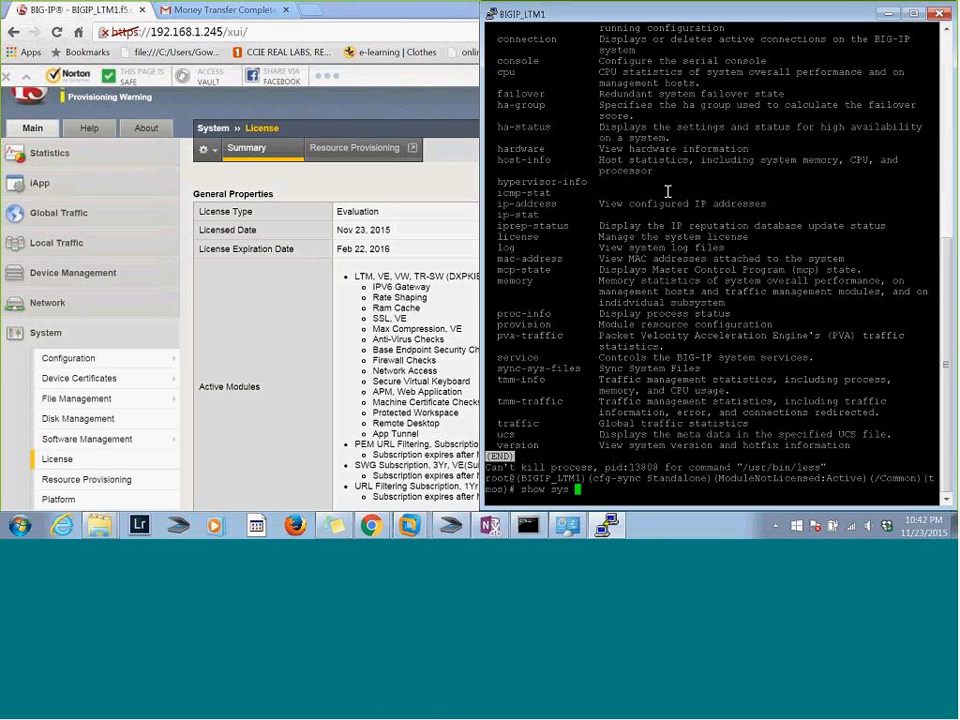
Try to interrupt the stuck help pager and get a clean tmsh prompt
key("Return")
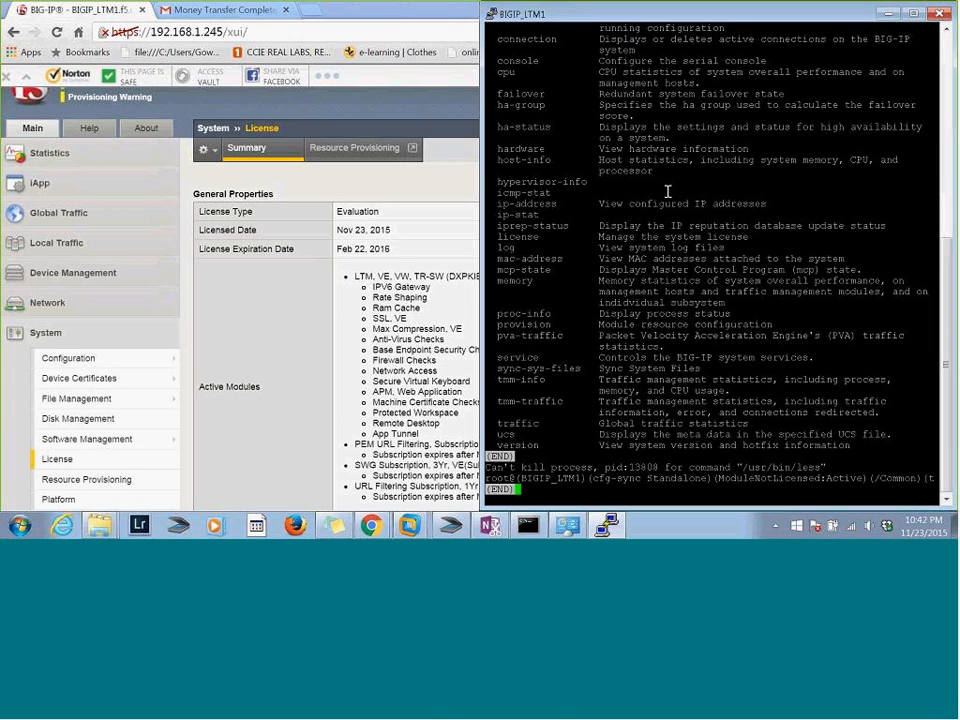
key("ctrl+c")
key("ctrl+c")
type("sho")
key("BackSpace")
key("BackSpace")
key("BackSpace")
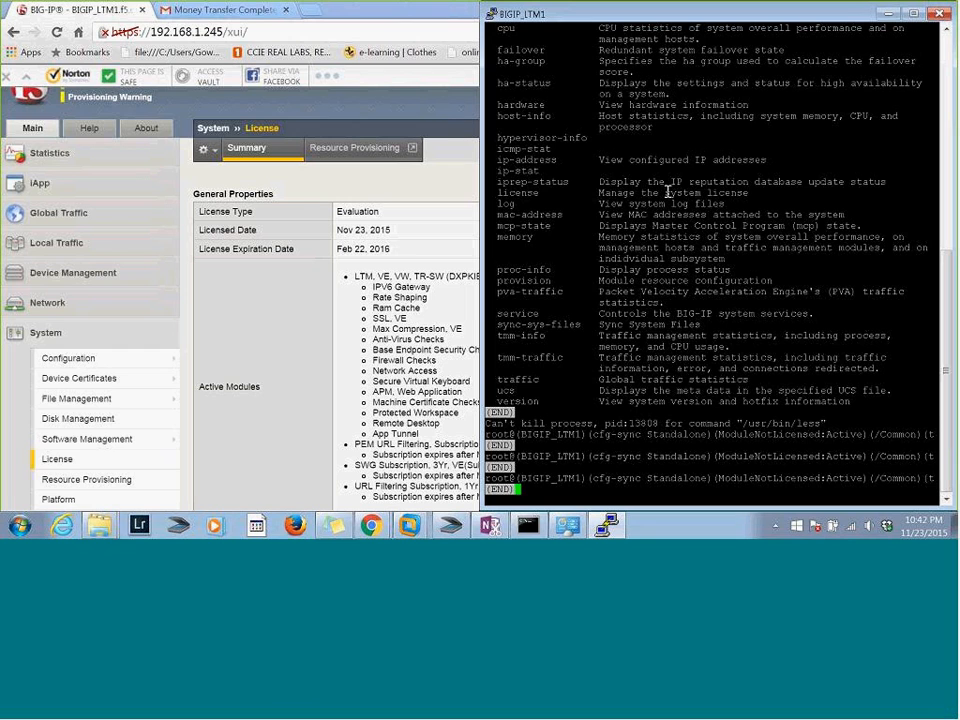
key("ctrl+c")
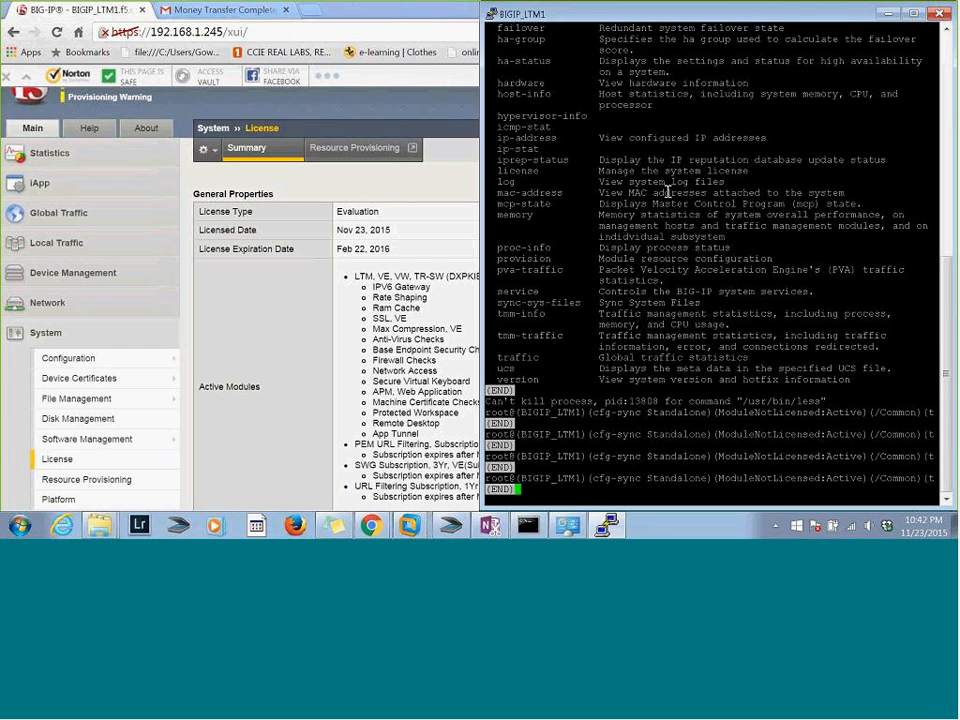
key("ctrl+c")
key("ctrl+c")
key("ctrl+c")
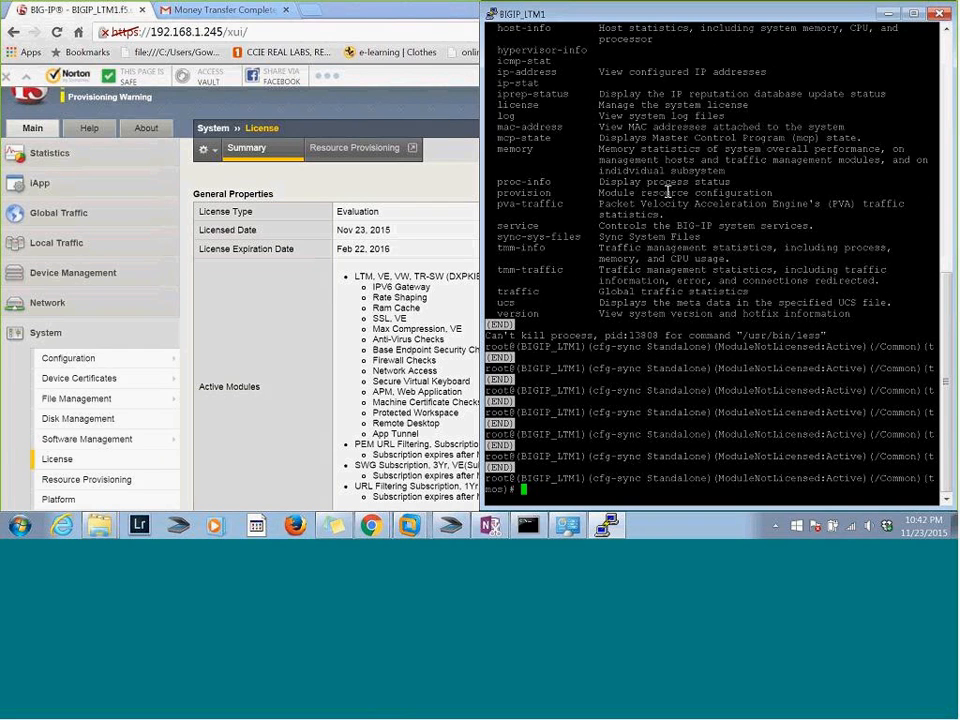
key("s")
key("BackSpace")
key("ctrl+c")
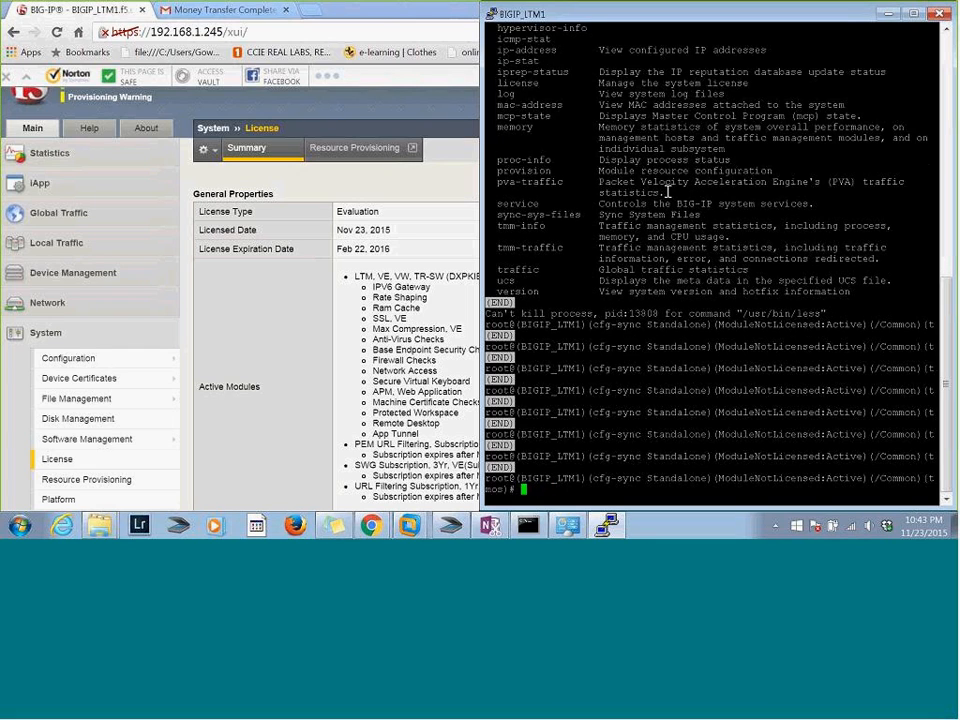
type("sh")
key("BackSpace")
key("ctrl+c")
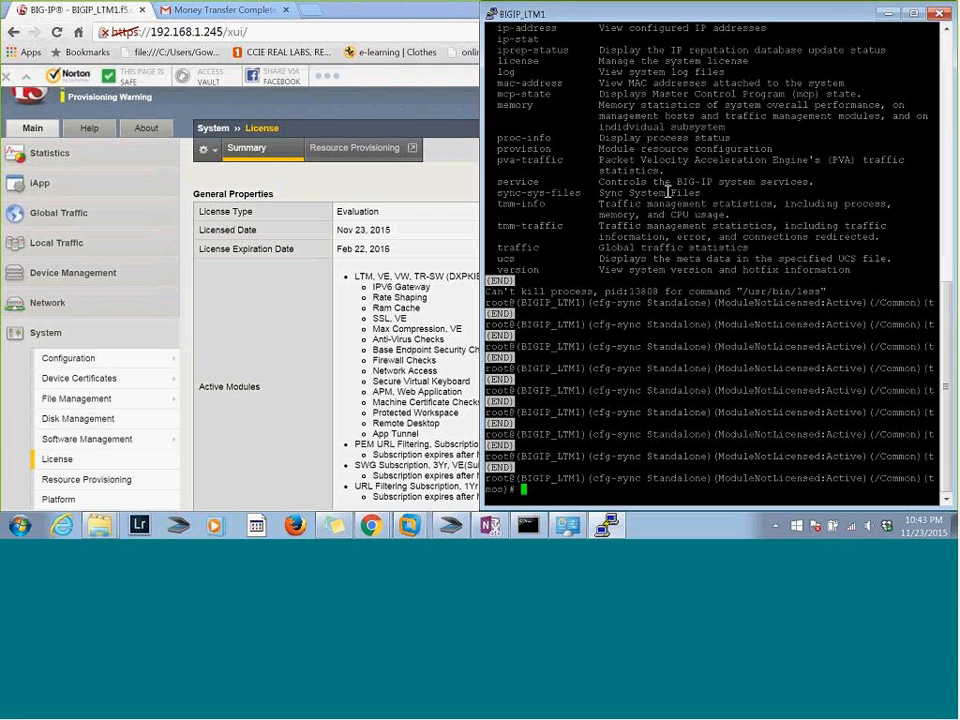
Leave the help pager and quit tmsh to return to the BIG-IP shell
key("s")
type(":q!")
key("Return")
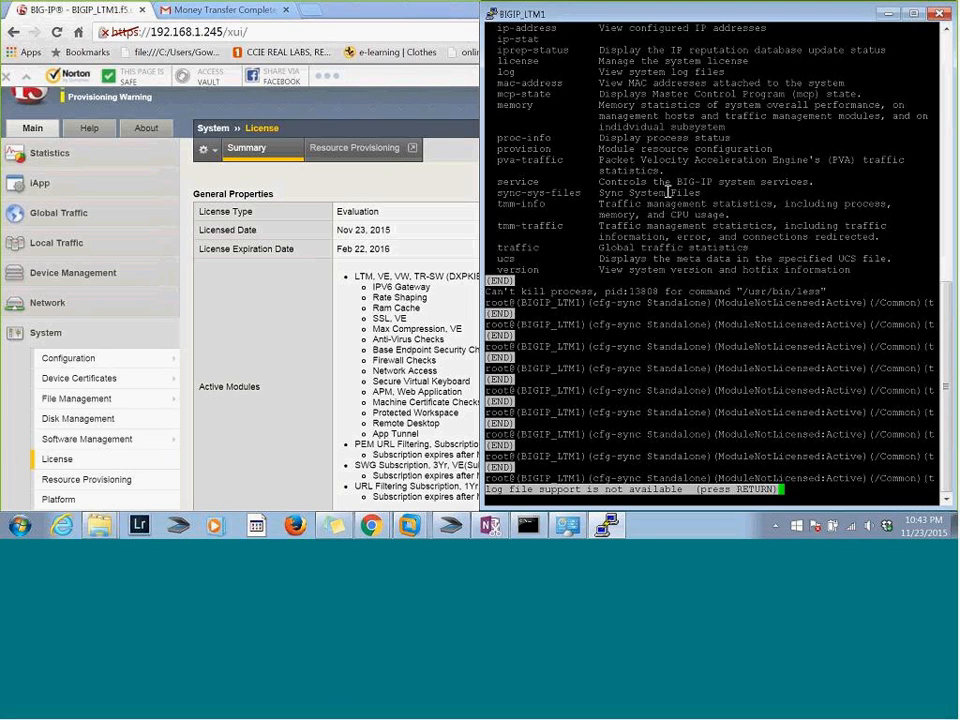
key("Return")
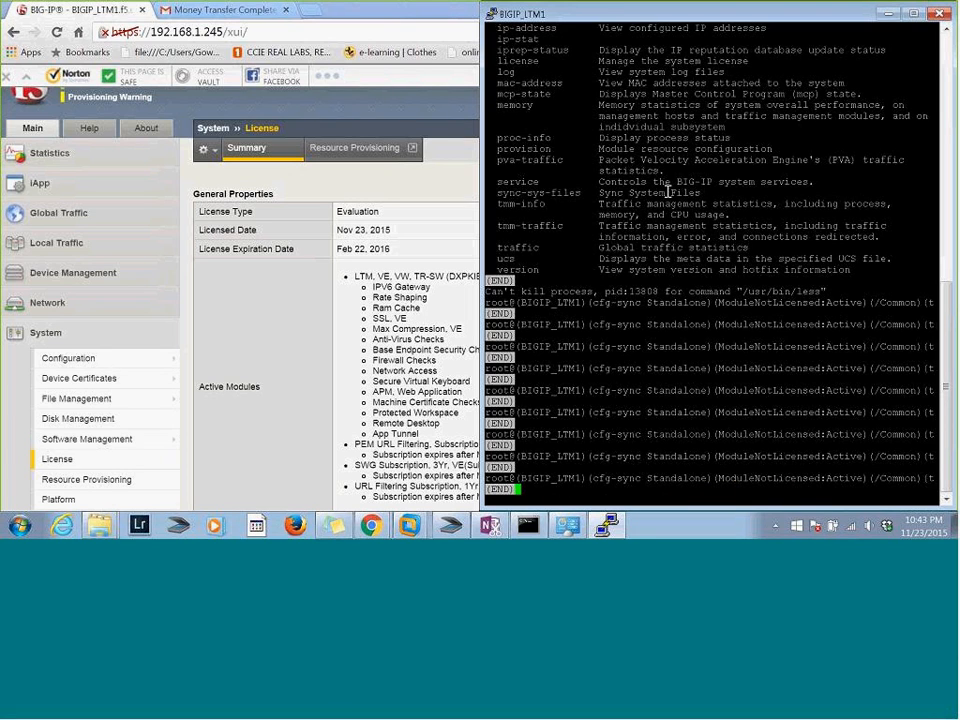
key("q")
type("quit")
key("Return")
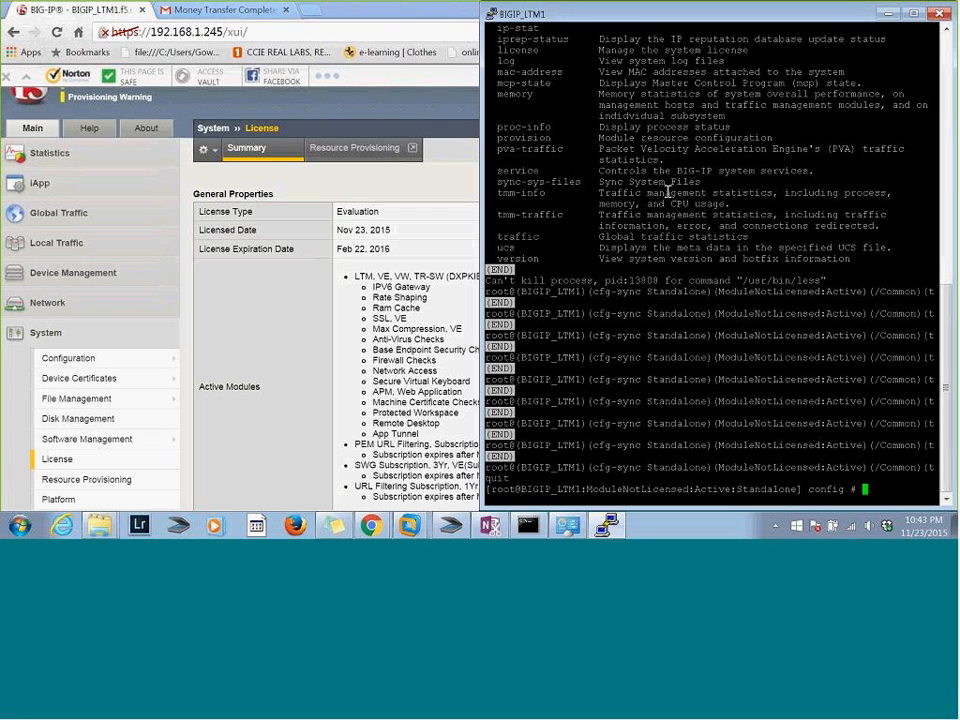
Get a clean BIG-IP shell prompt and start tmsh
key("Return")
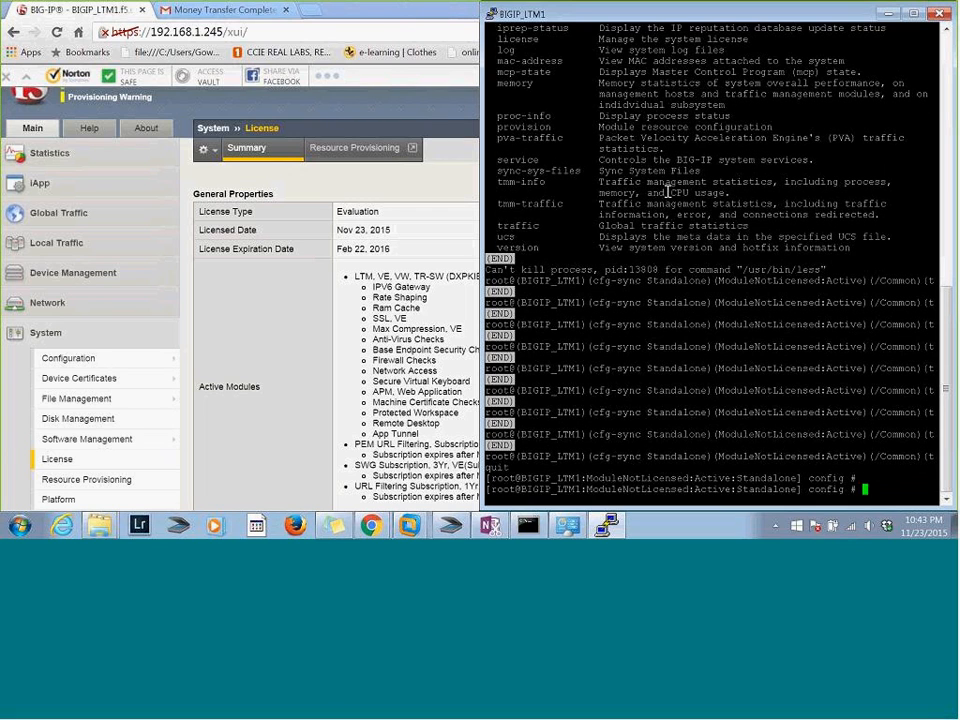
key("Return")
key("Return")
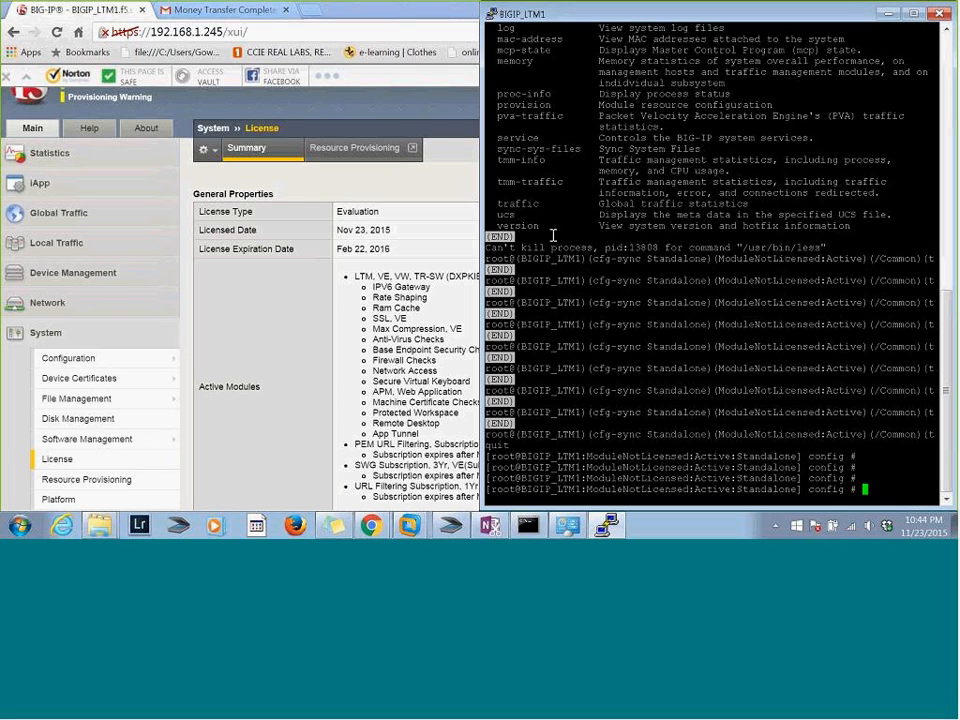
type("tmsh")
key("Return")
Display the system's connections with "sh sys connection"
type("sh syu")
key("BackSpace")
type("s co")
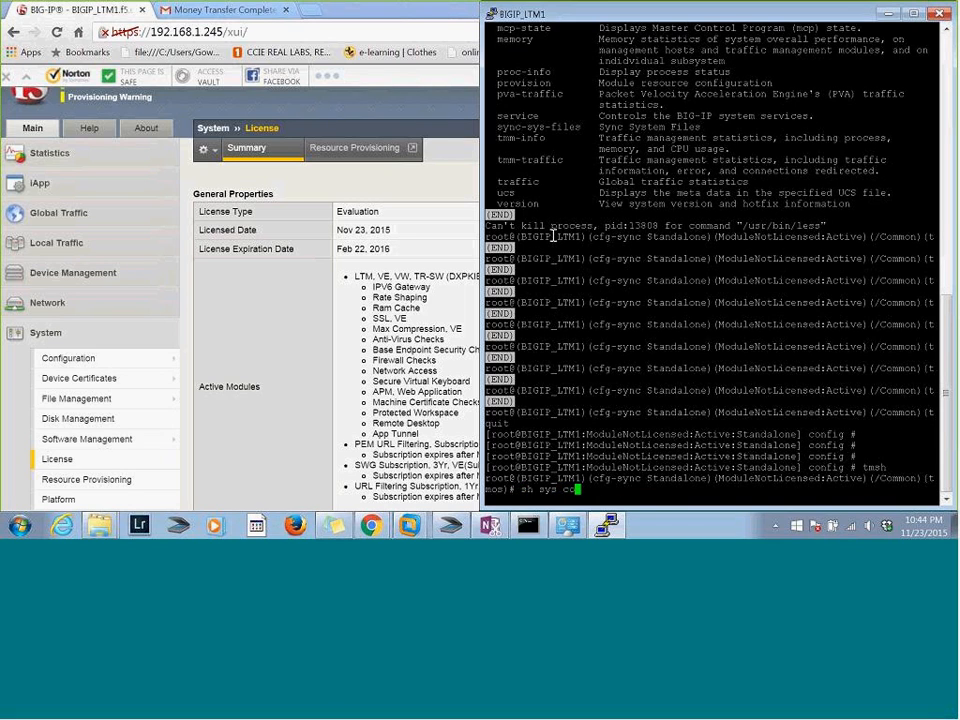
type("nnection")
key("Return")
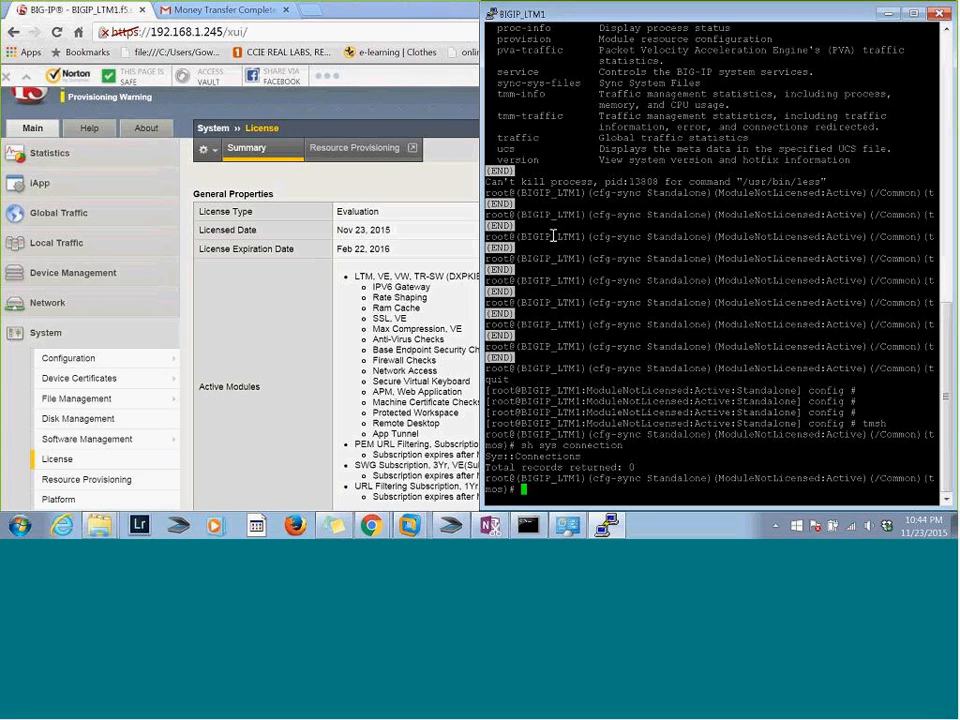
Display the system version with "sh sys version" and the UCS file data with "sh sys ucs"
type("sh sys version")
key("Return")
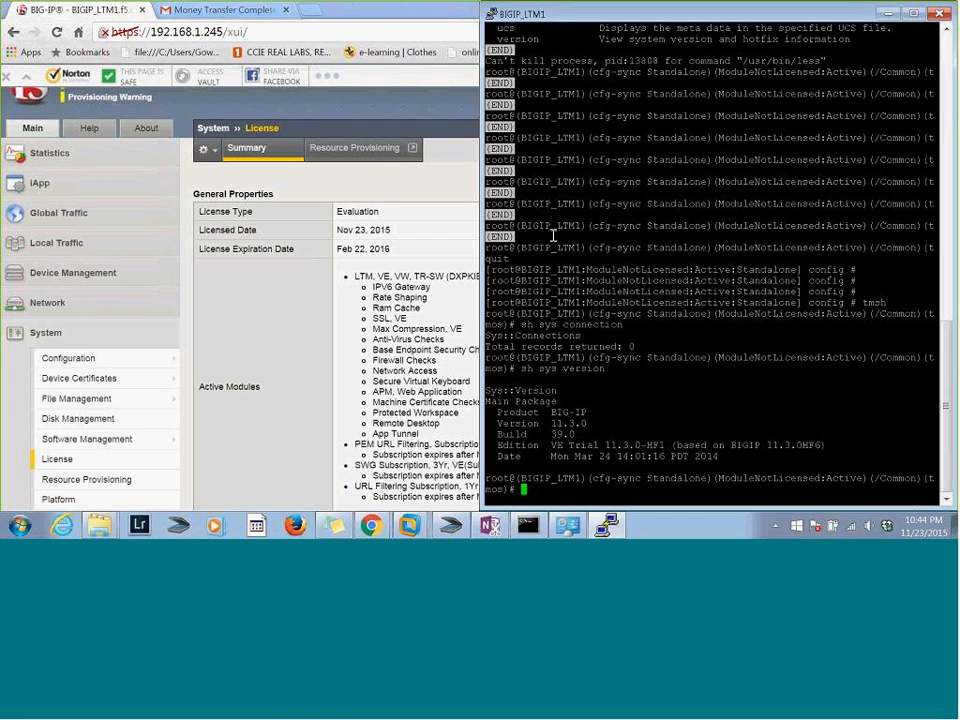
type("sh sys ucs")
key("Return")
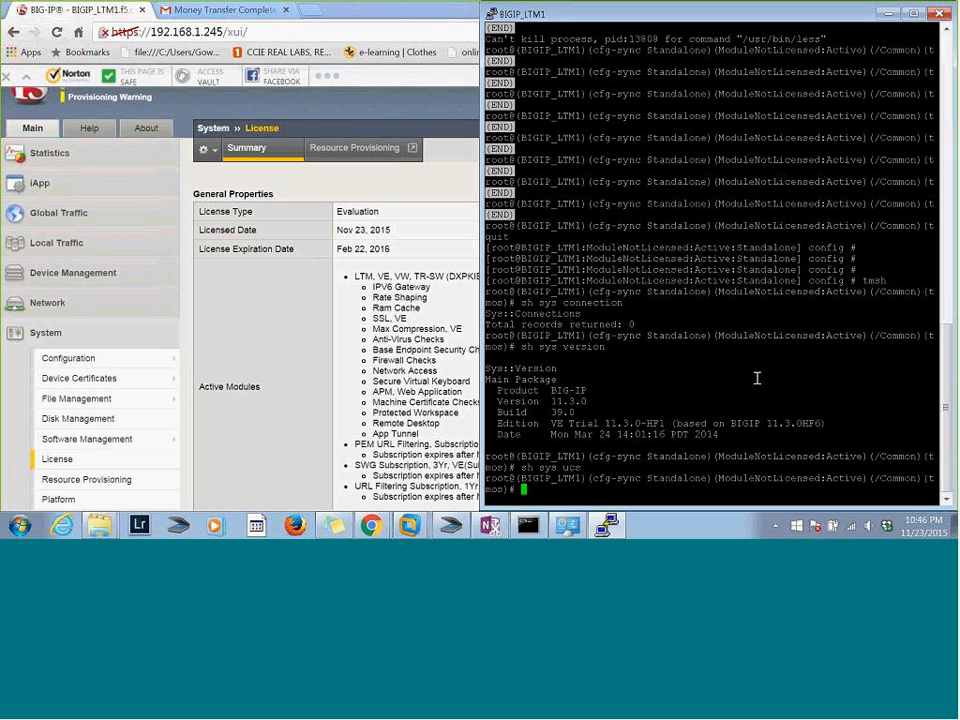
Switch to the Gmail message, close the lab document preview and preview the bigip-tmsh-11-4-0.pdf attachment
left_click(218, 9)
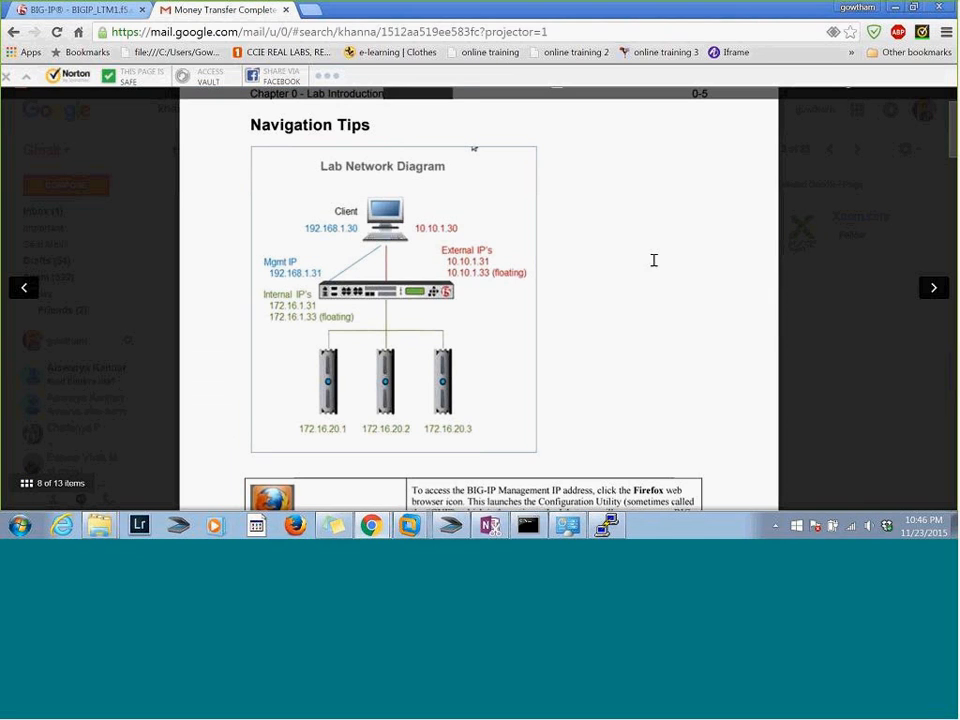
left_click(889, 299)
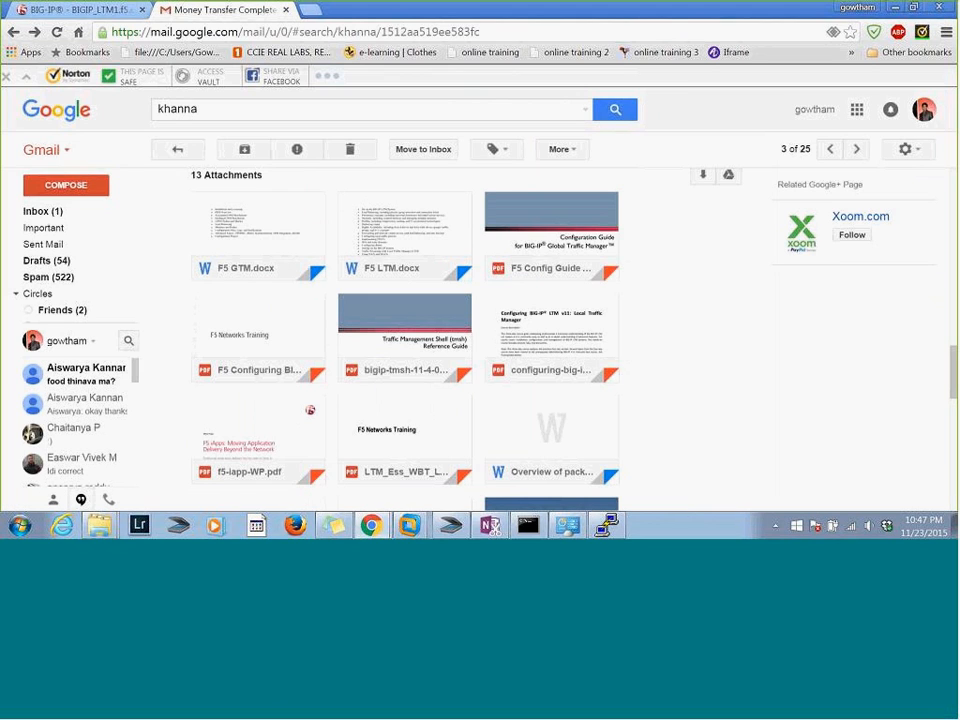
scroll(405, 340, "down", 2)
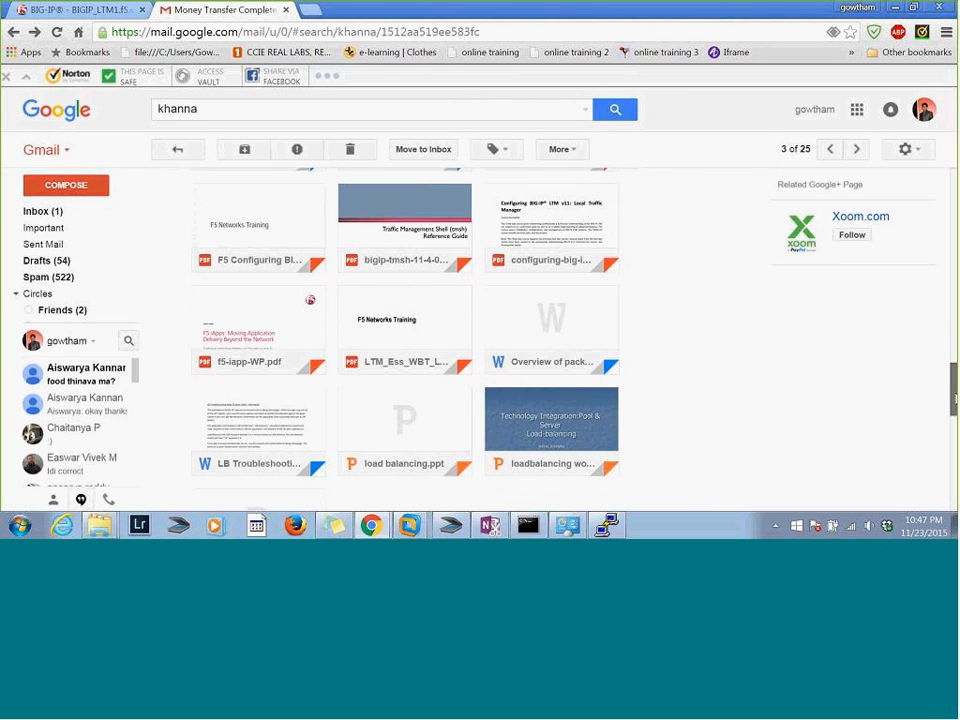
scroll(405, 340, "down", 1)
scroll(405, 340, "up", 2)
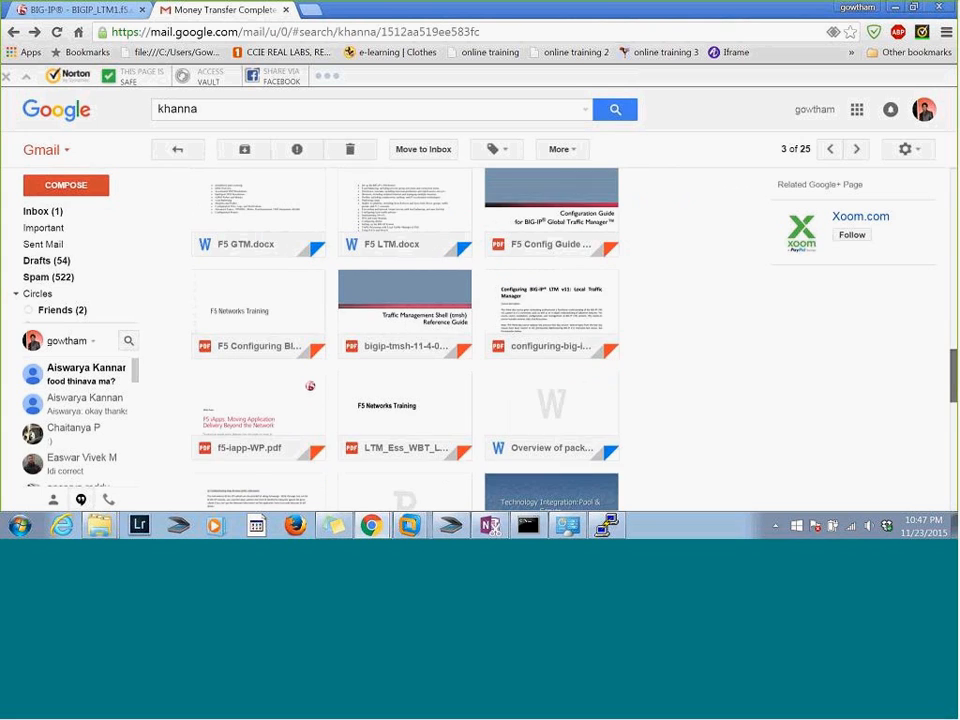
scroll(405, 340, "up", 1)
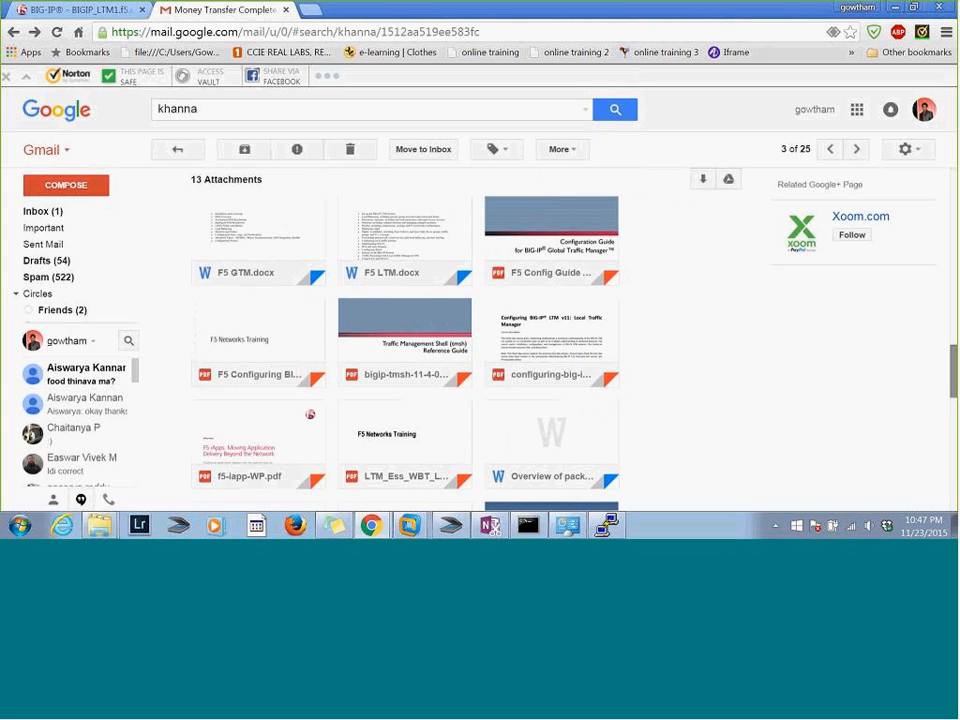
left_click(408, 334)
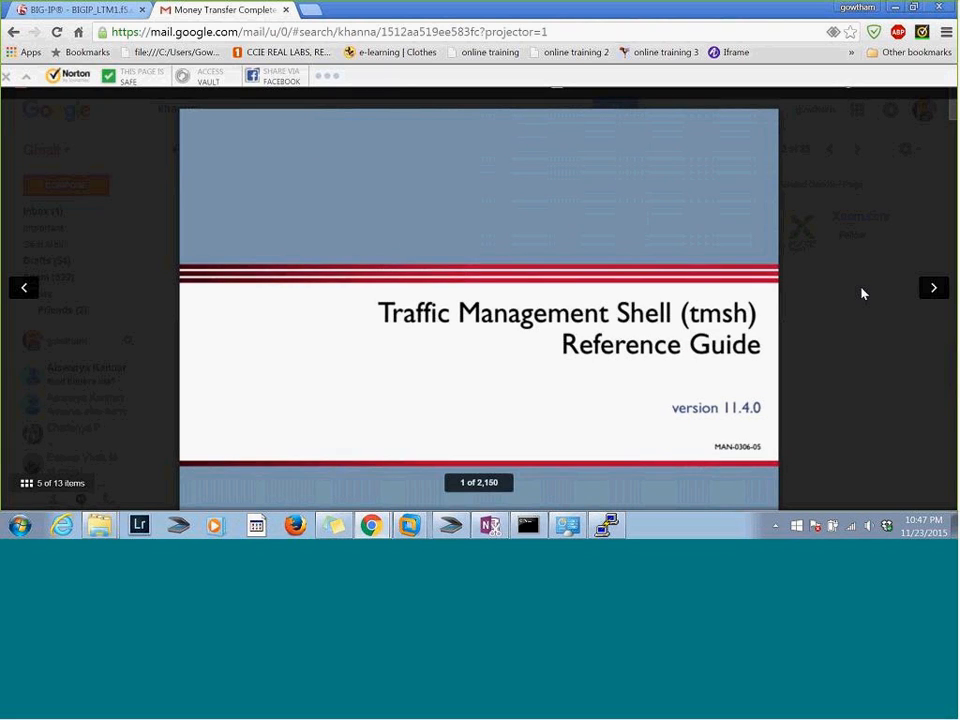
Look through the opening pages of the tmsh Reference Guide and examine its table of contents
scroll(864, 294, "down", 1)
scroll(864, 294, "down", 8)
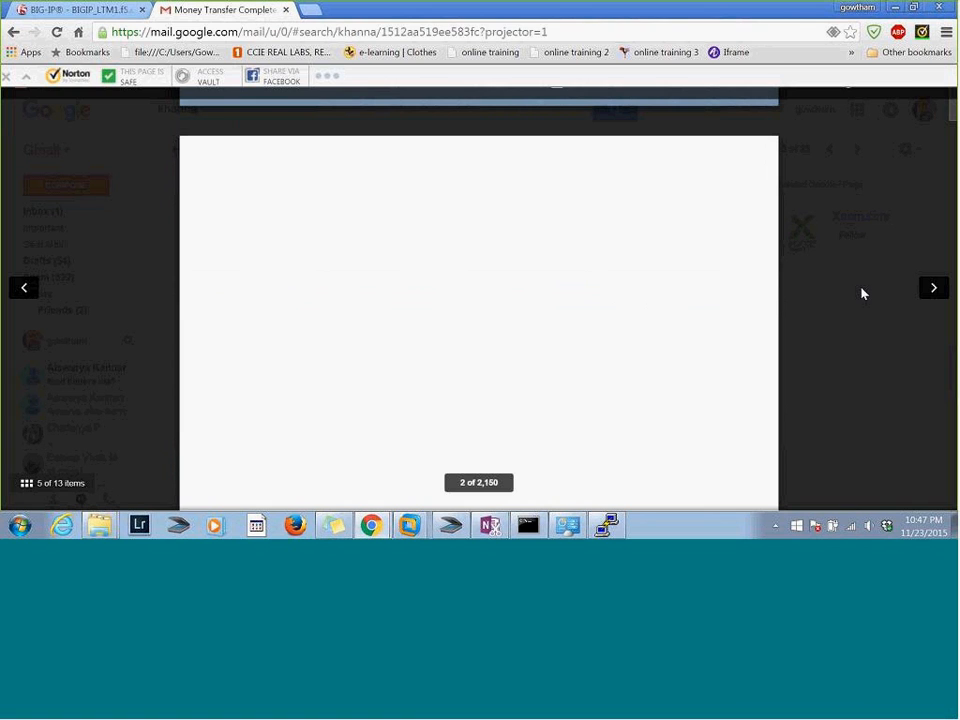
scroll(864, 294, "down", 10)
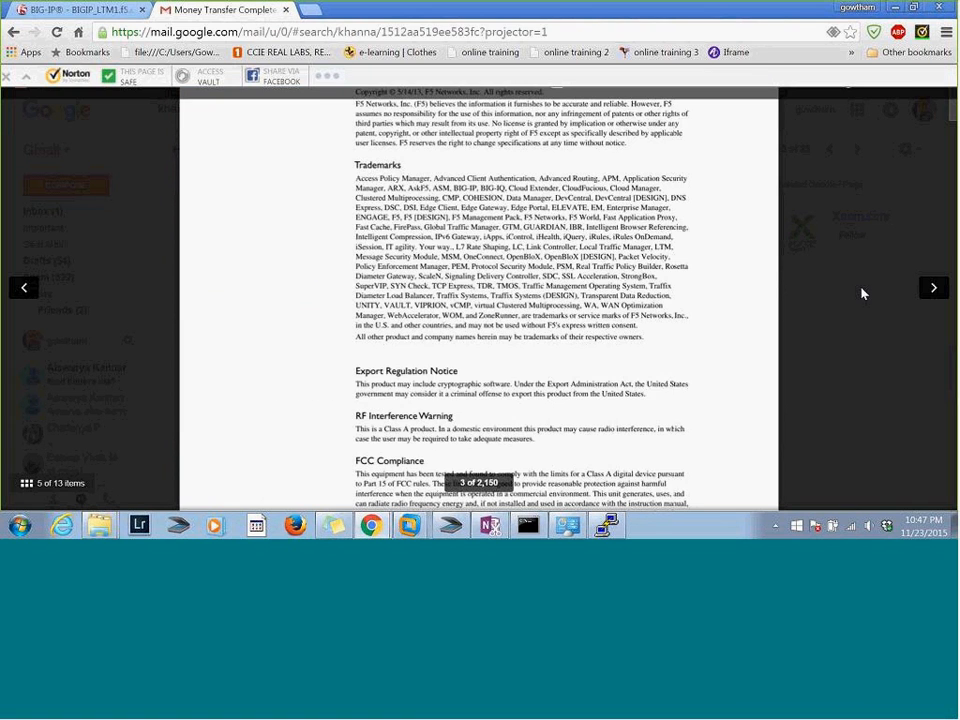
scroll(864, 294, "down", 3)
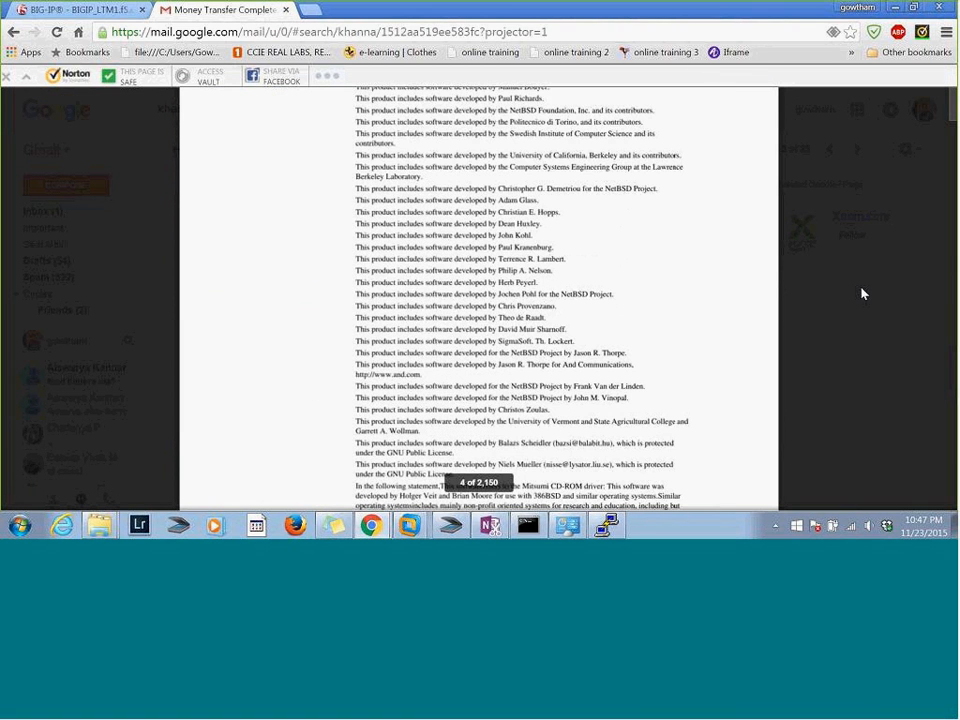
scroll(864, 294, "down", 10)
scroll(864, 294, "down", 5)
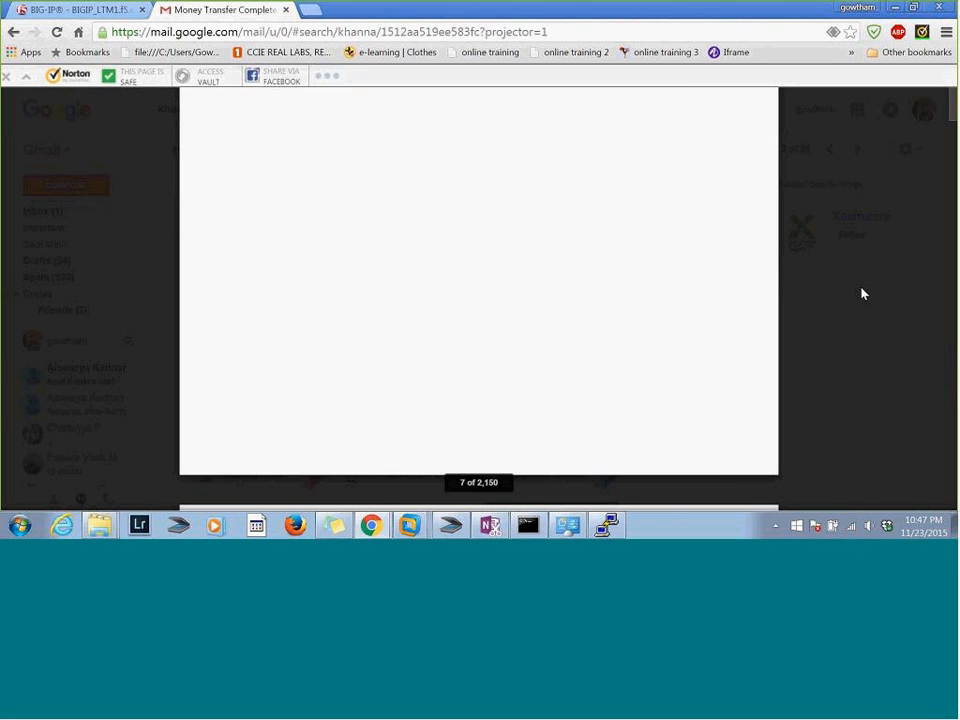
scroll(864, 294, "down", 15)
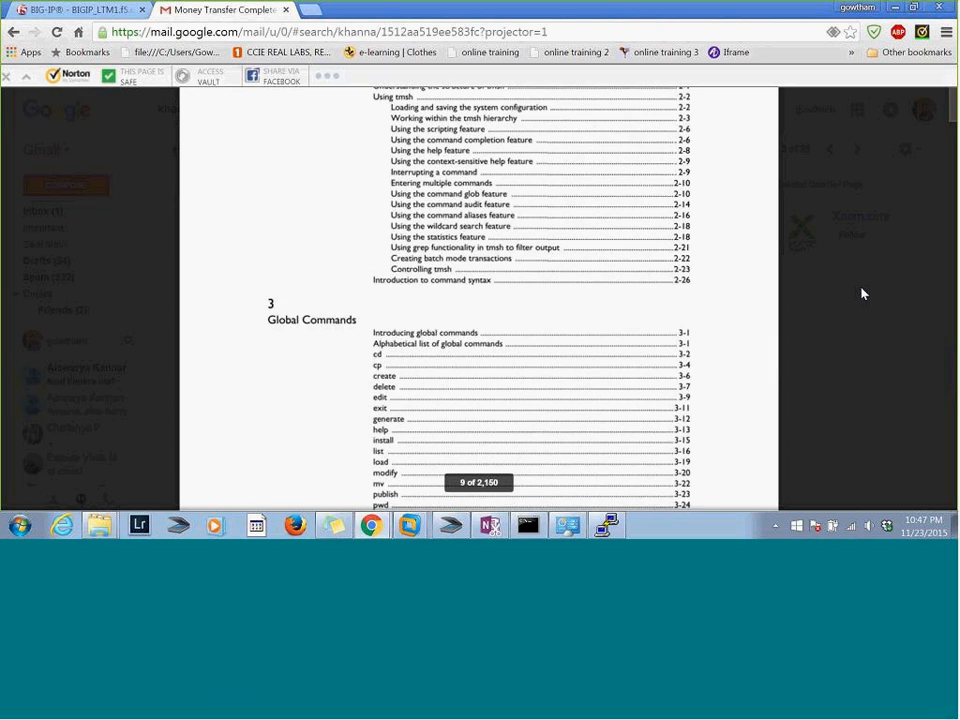
scroll(864, 294, "up", 3)
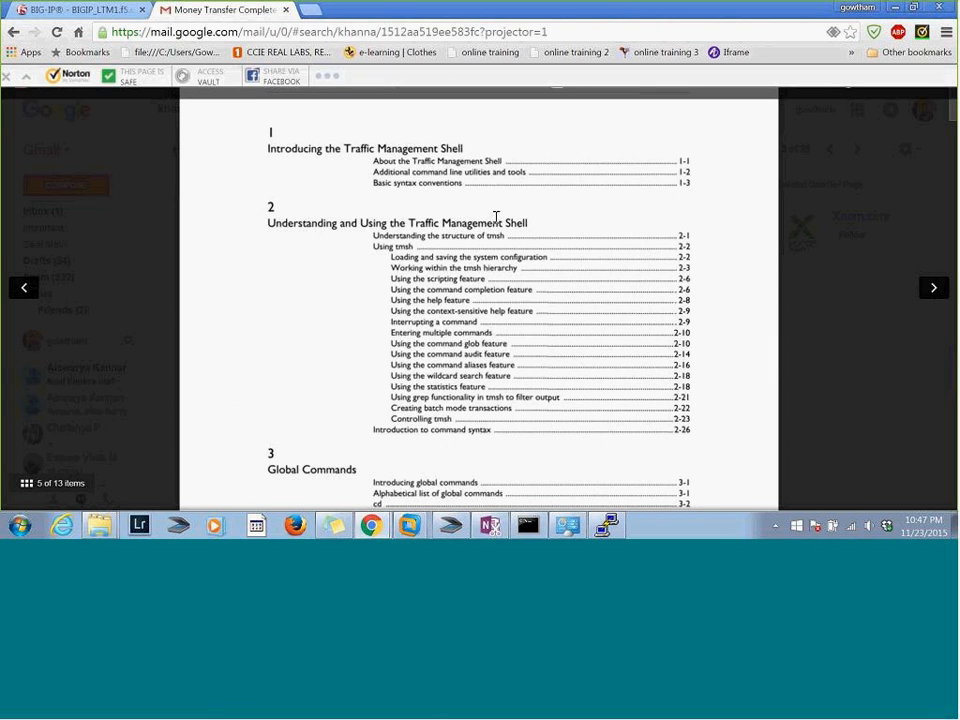
Close the guide's preview, download bigip-tmsh-11-4-0.pdf and open the downloaded file
right_click(602, 290)
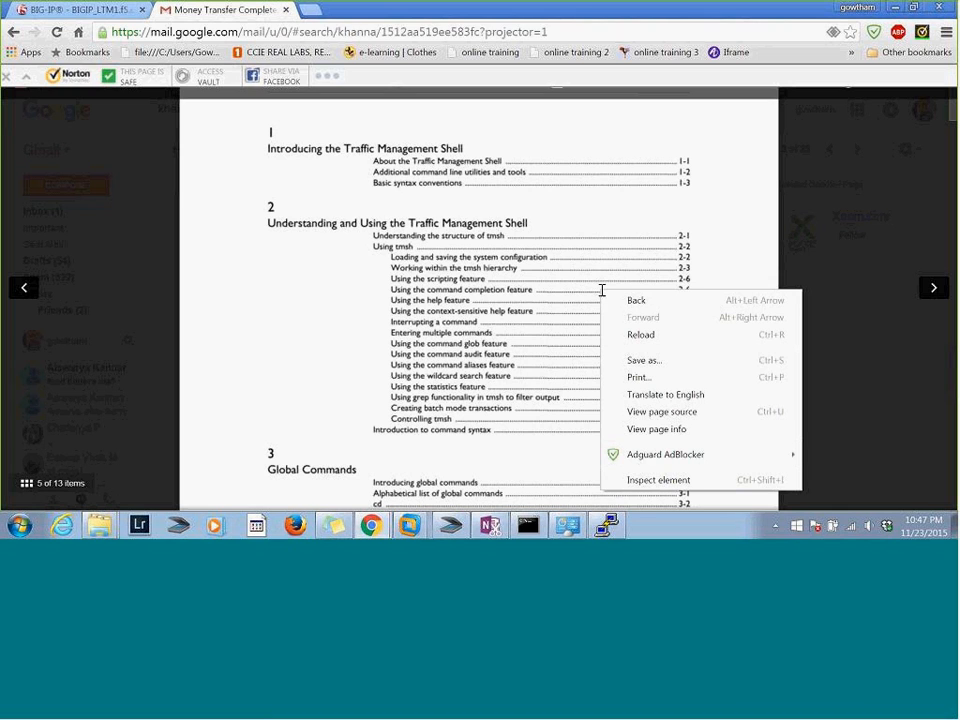
left_click(938, 287)
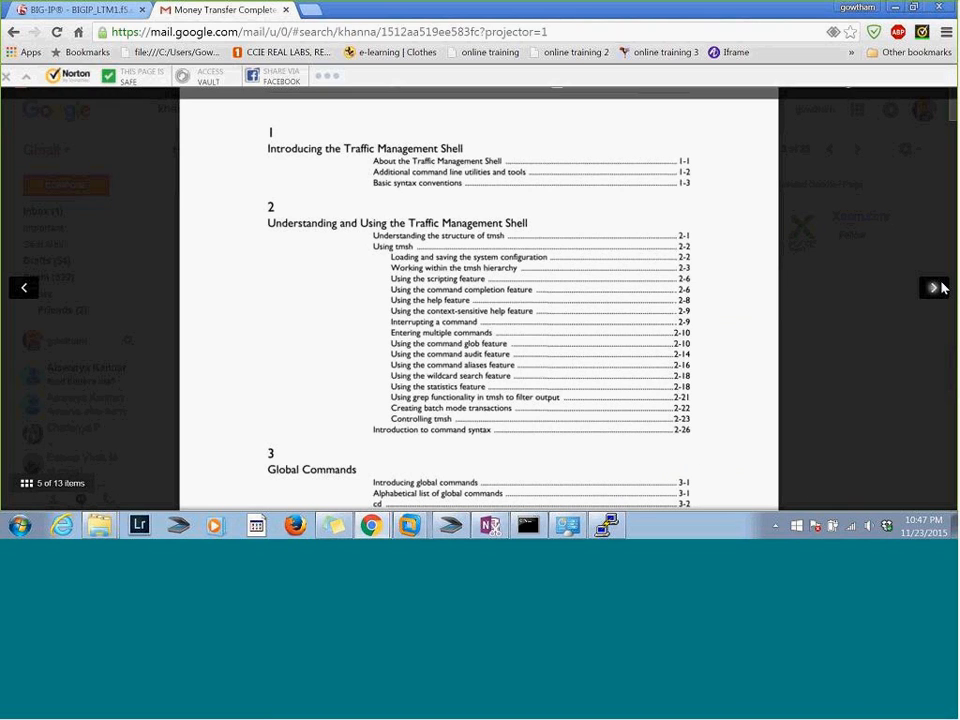
key("Escape")
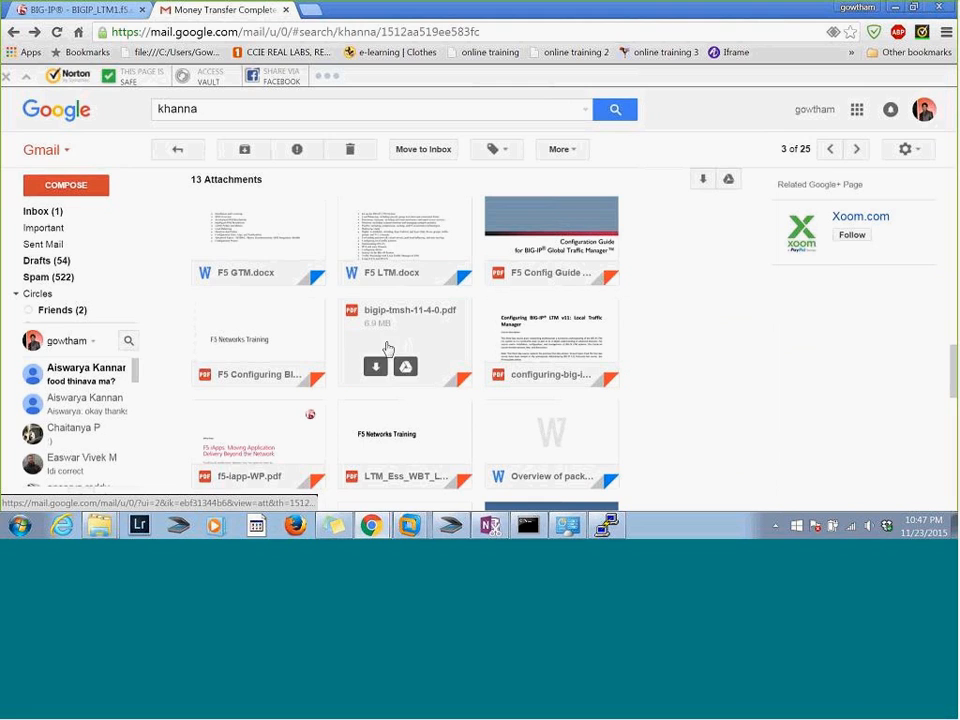
left_click(380, 367)
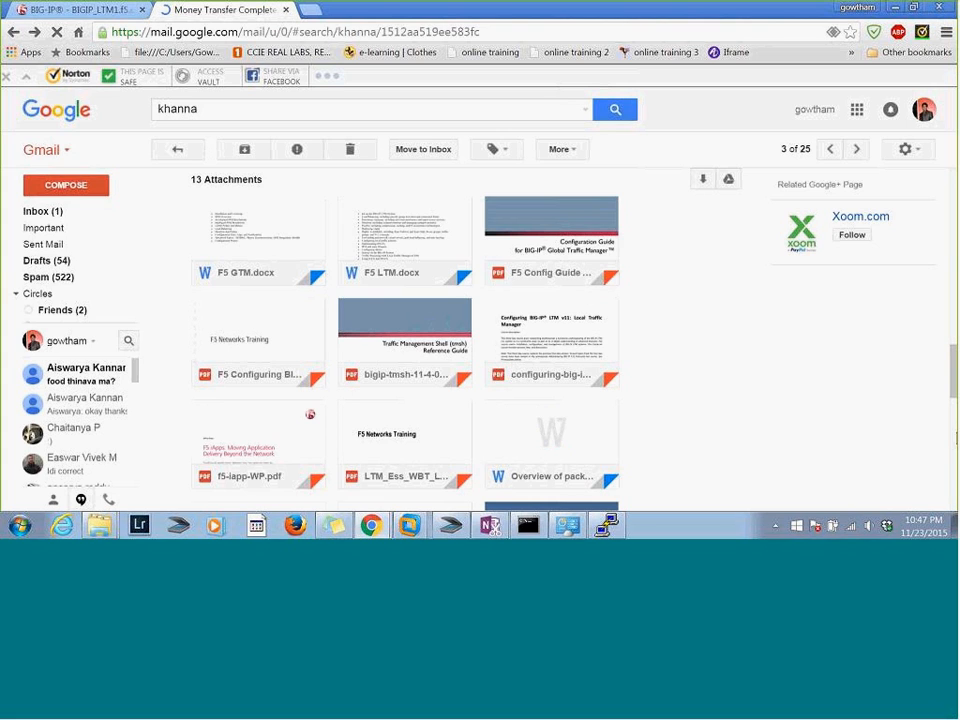
scroll(955, 392, "down", 2)
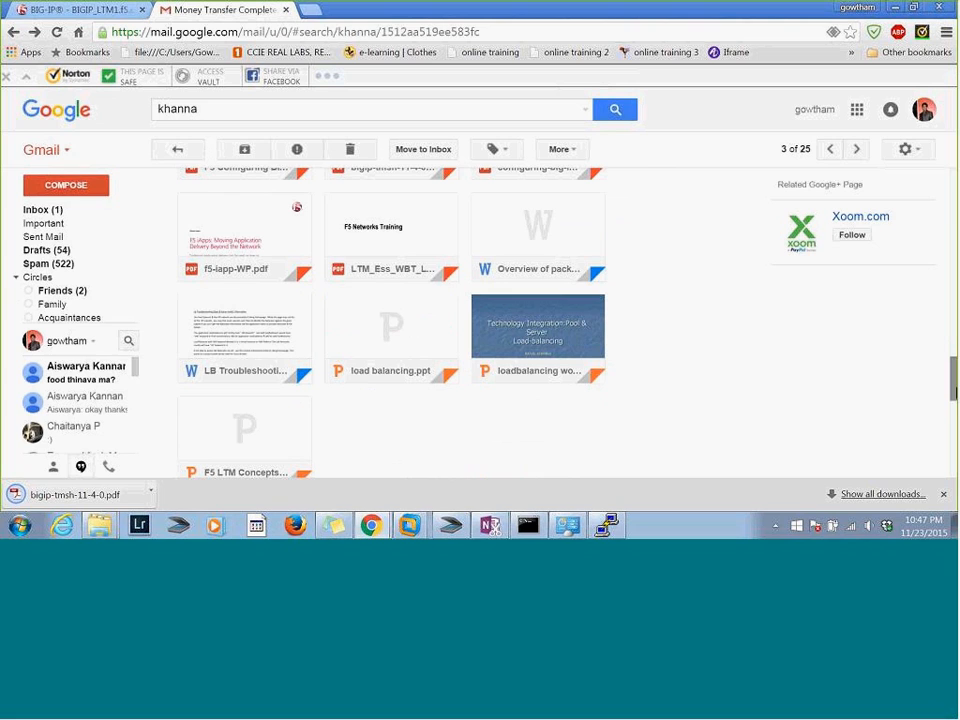
left_click(44, 496)
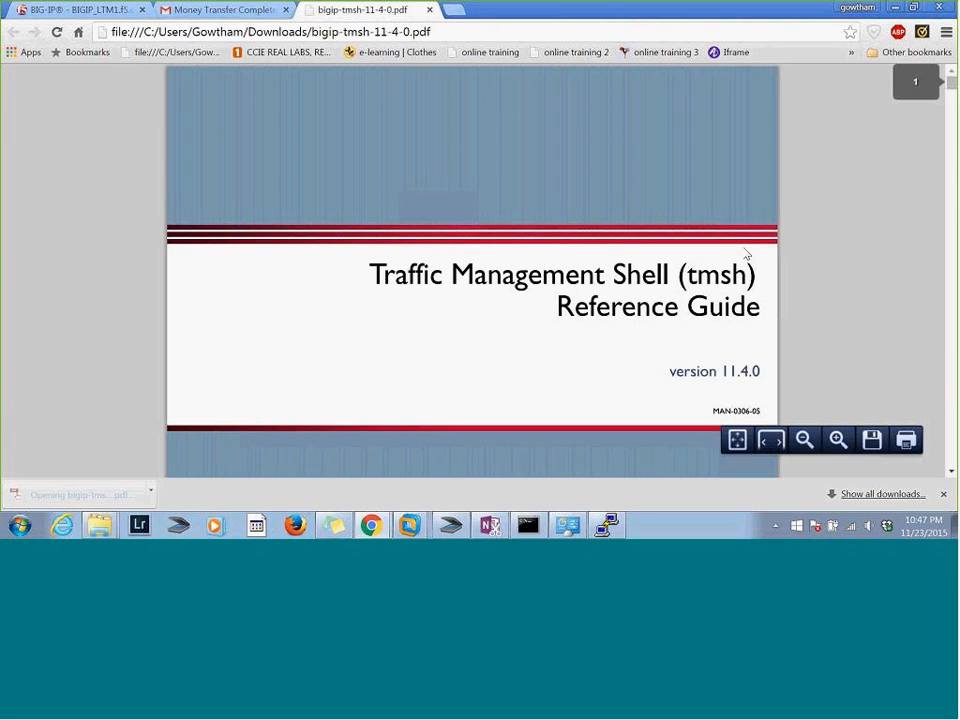
Switch back to the BIGIP_LTM1 SSH session, maximize its window and enter the ltm module in tmsh
key("alt+Tab")
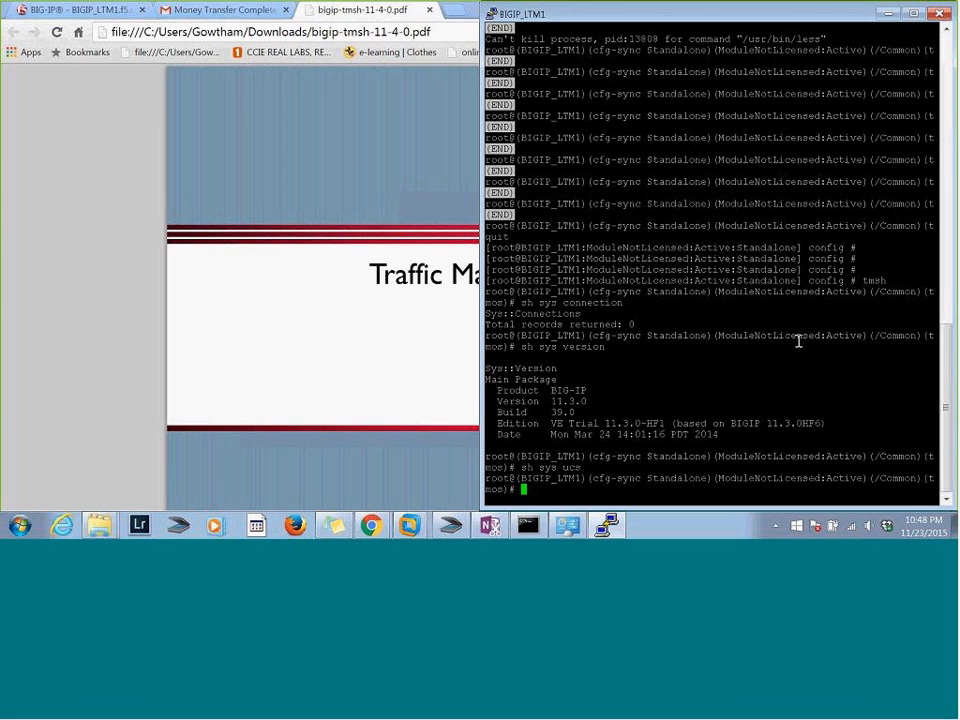
double_click(685, 13)
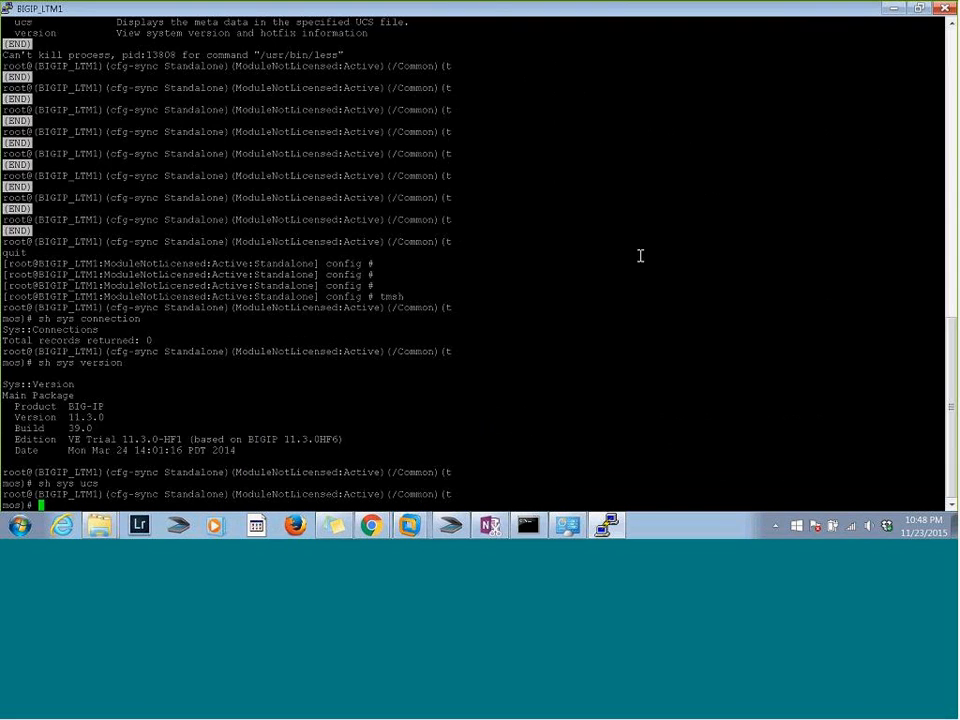
key("Return")
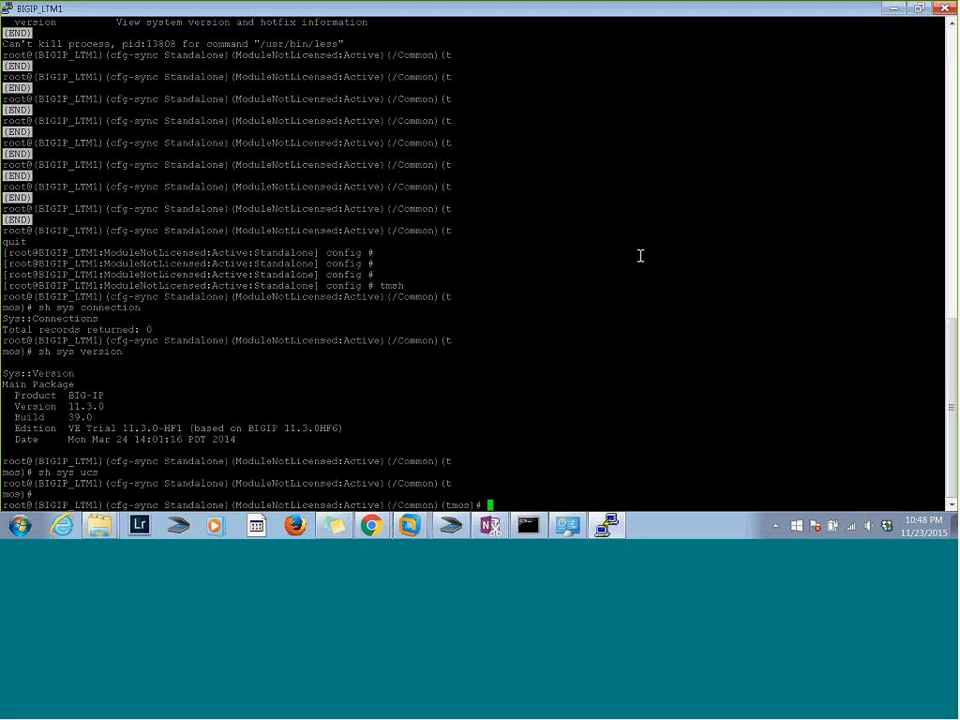
type("ltm")
key("Return")
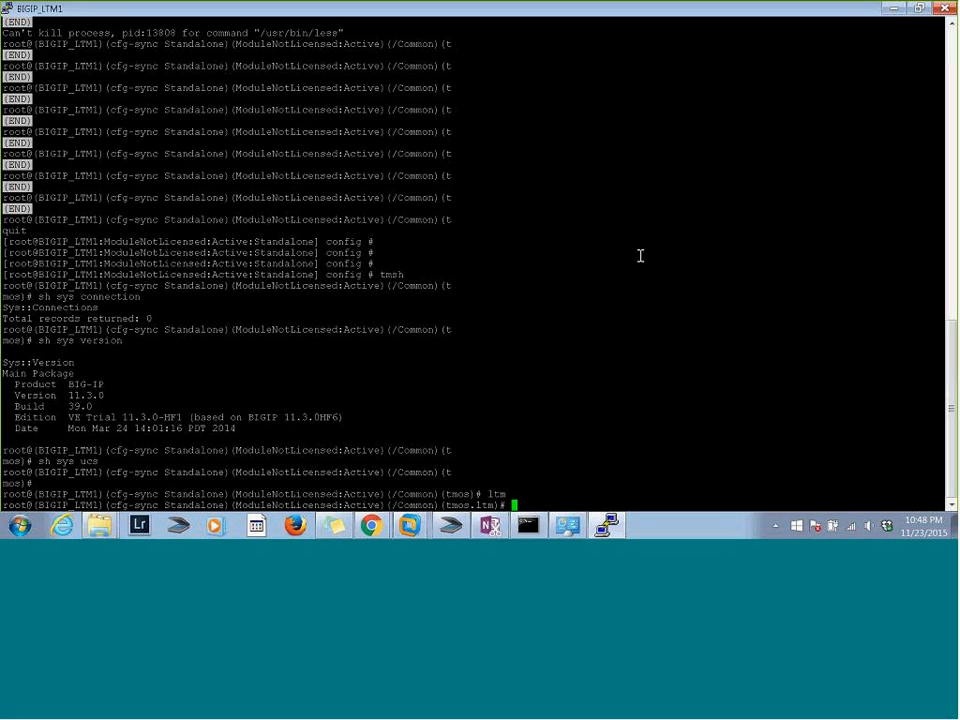
Quit tmsh from the ltm module, restart it and enter the gtm module
type("quit")
key("Return")
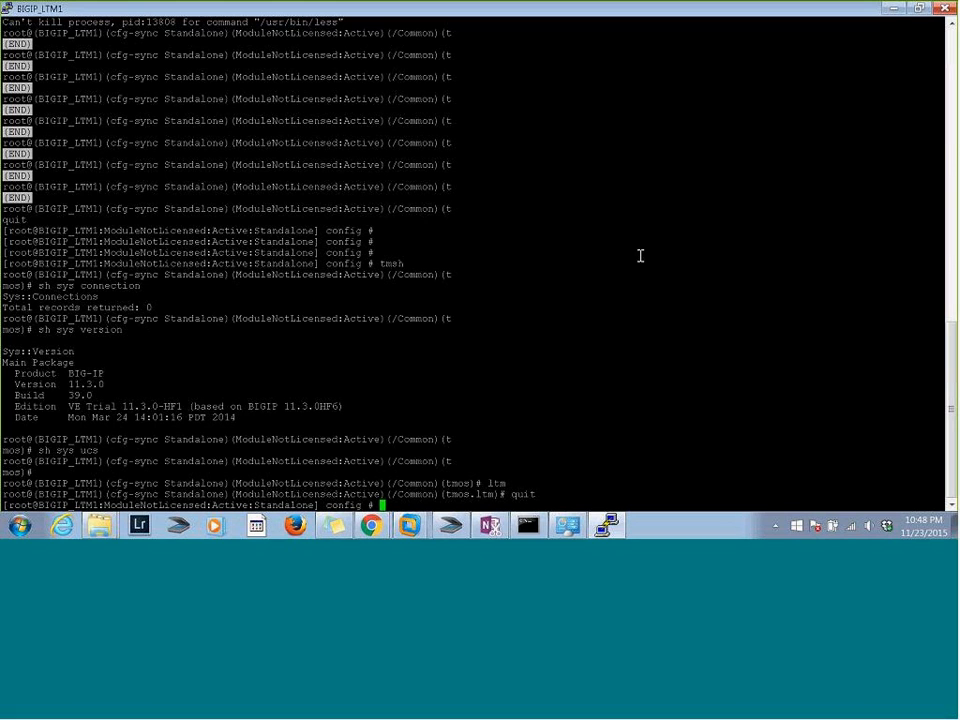
type("tmsh")
key("Return")
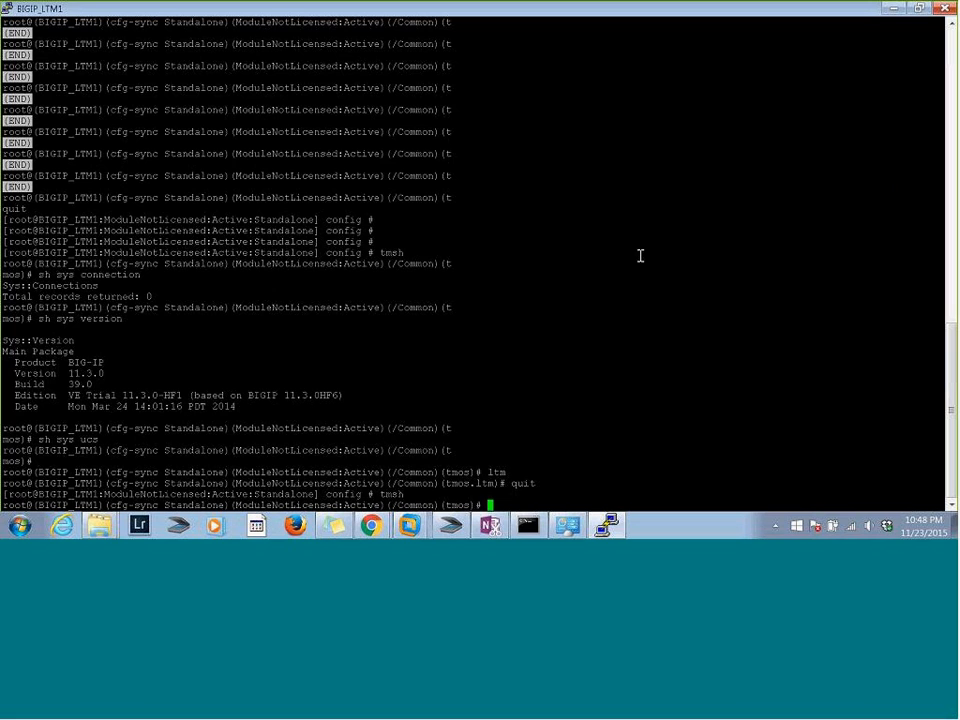
type("gtm")
key("Return")
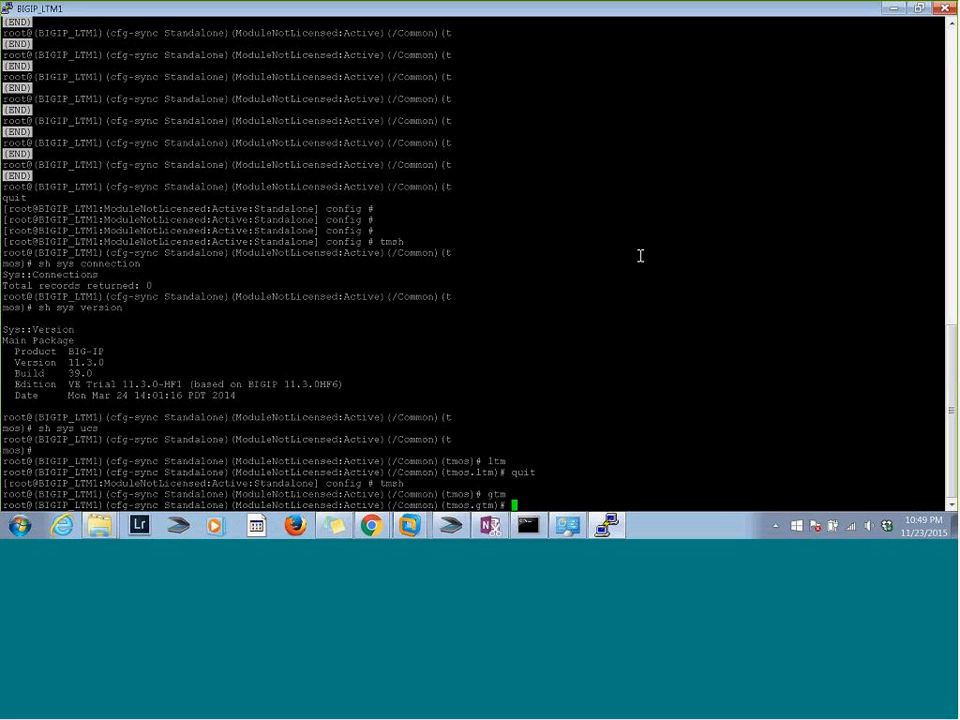
Exit the gtm module to the tmos level and enter the ltm module
type("exit")
key("Return")
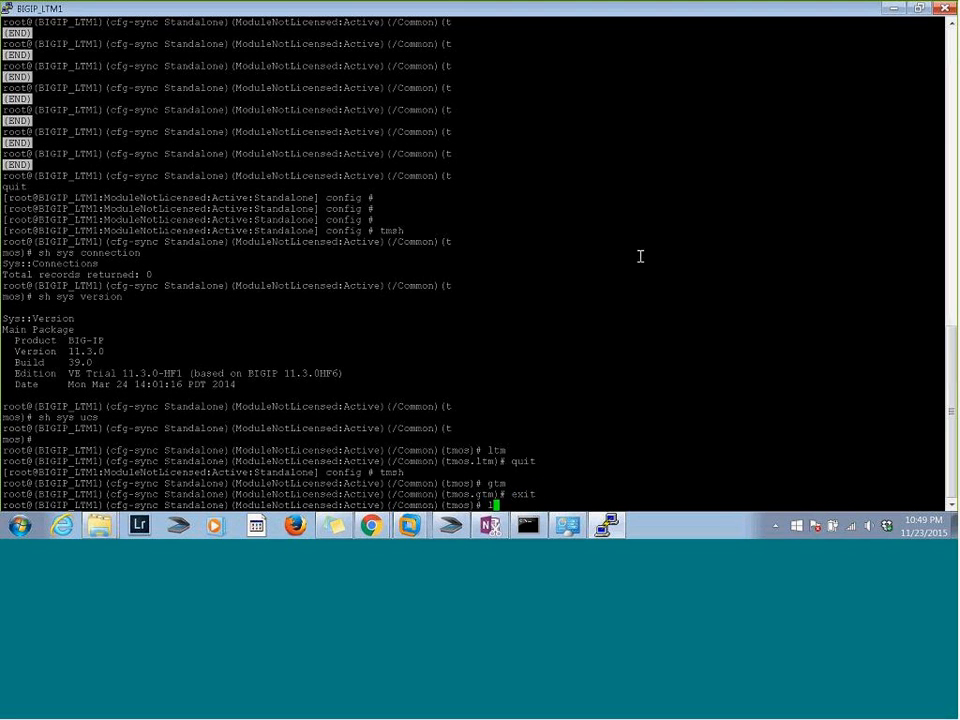
type("ltm")
key("Return")
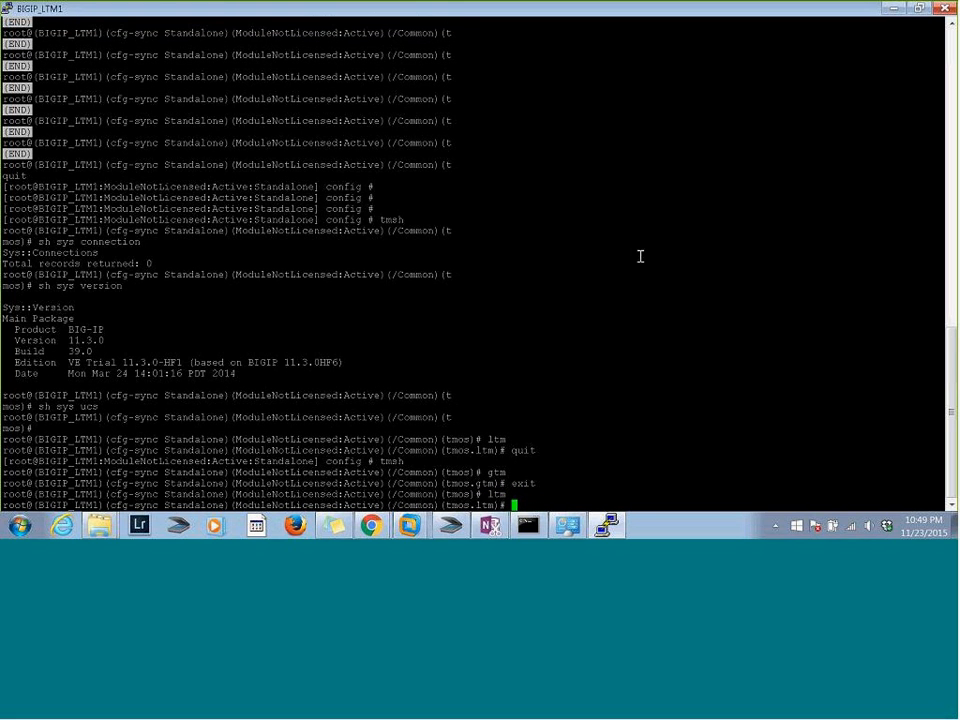
List the ltm components starting with "vir" and "virt", and request context help for "virtual"
type("vir")
key("Tab")
key("BackSpace")
key("BackSpace")
key("BackSpace")
key("BackSpace")
key("BackSpace")
key("BackSpace")
key("BackSpace")
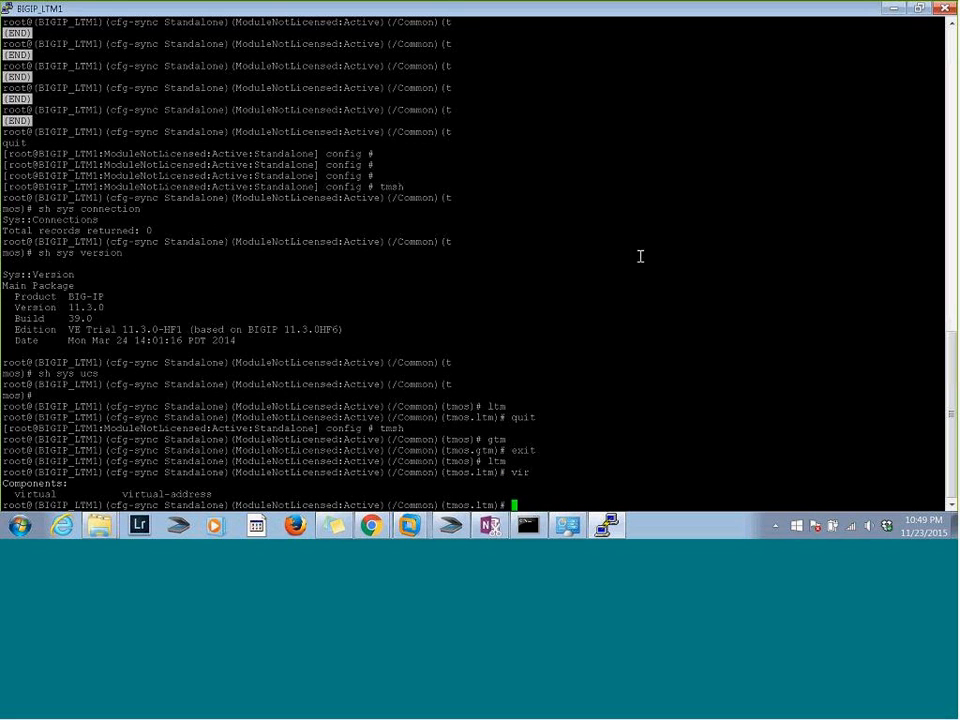
type("virt")
key("Tab")
type("?")
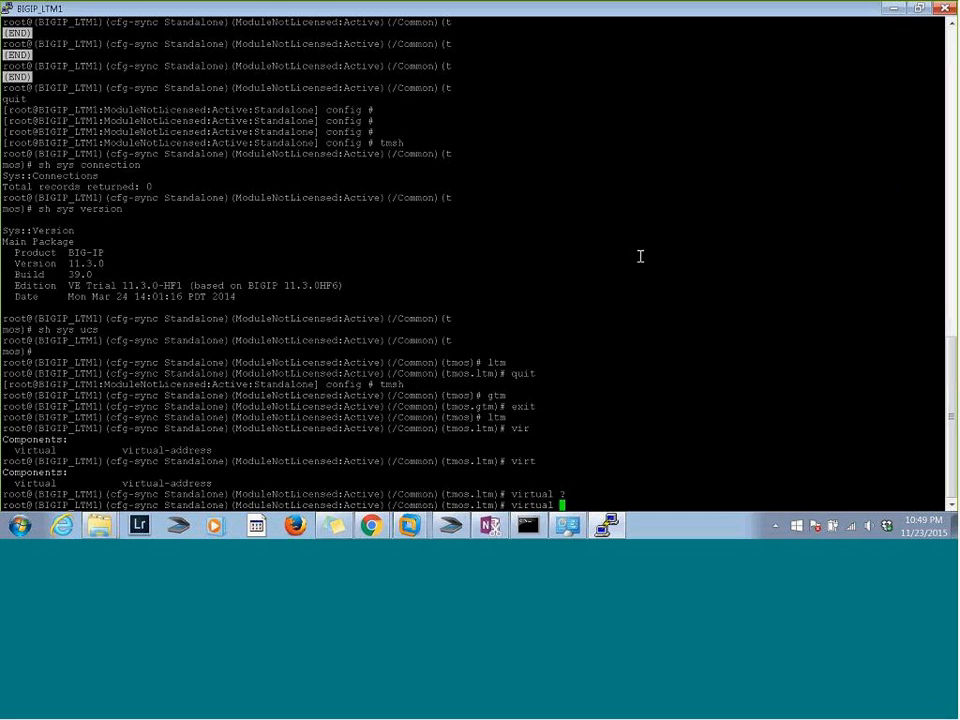
type("?")
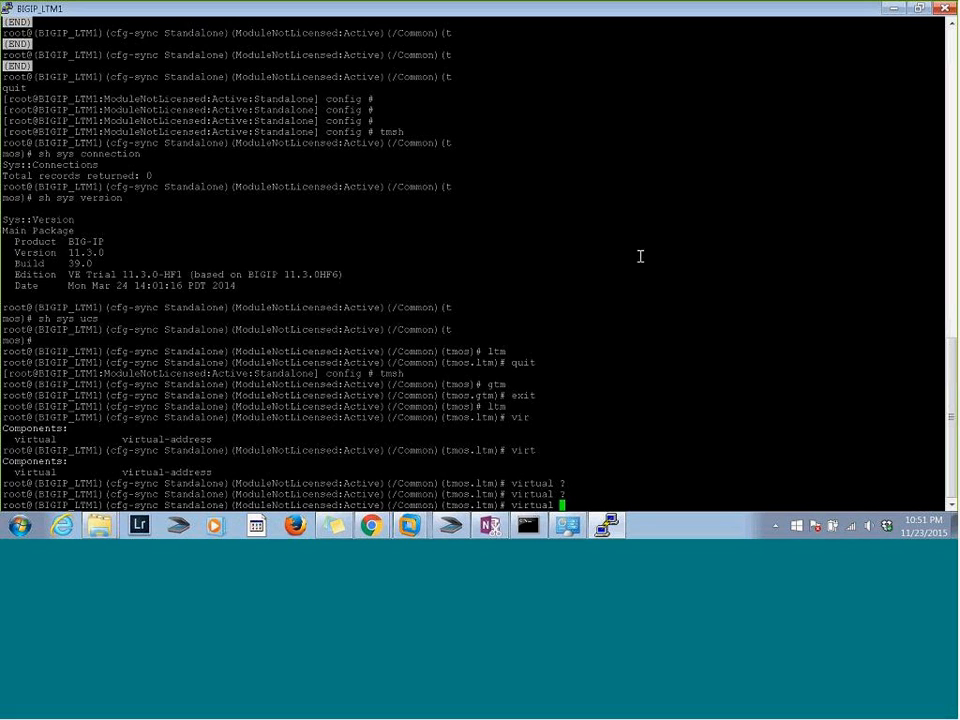
Start a "create virtual" command in the ltm module and request context help for its argument
key("BackSpace")
key("BackSpace")
key("BackSpace")
key("BackSpace")
key("BackSpace")
key("BackSpace")
key("BackSpace")
key("BackSpace")
type("create vir")
key("Tab")
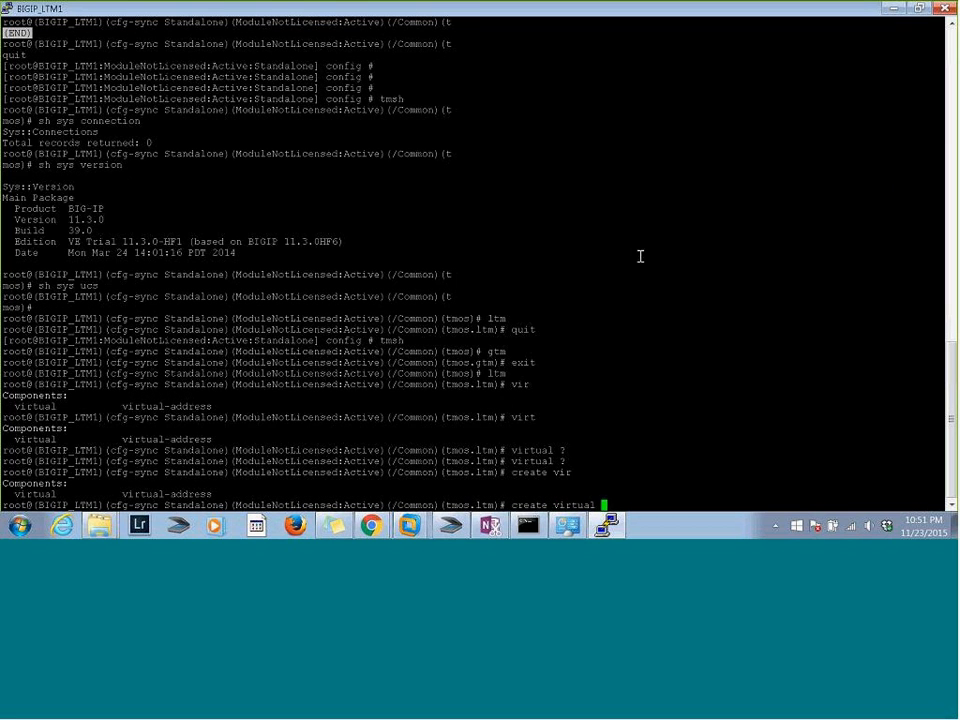
type("?")
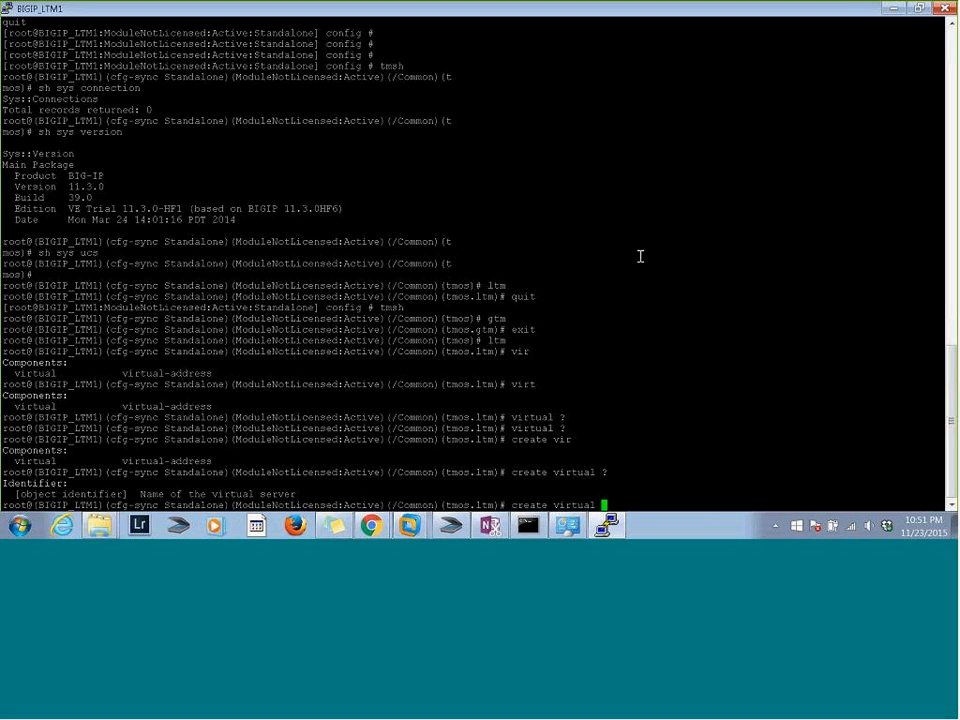
Request context help for the create virtual command with the partial server name "htt"
type("htt")
key("question")
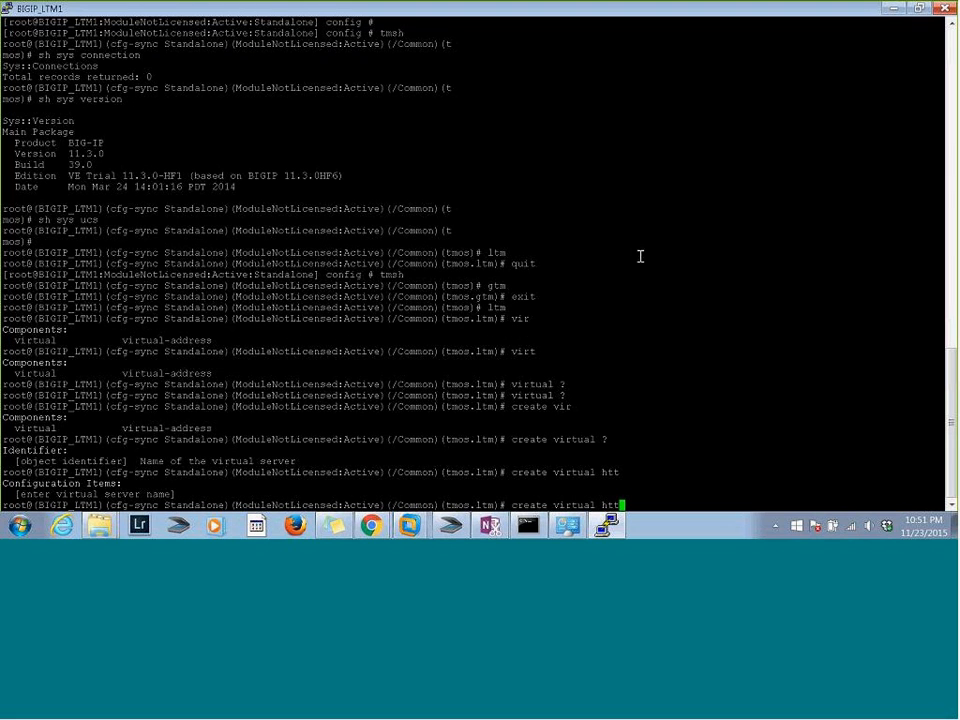
key("question")
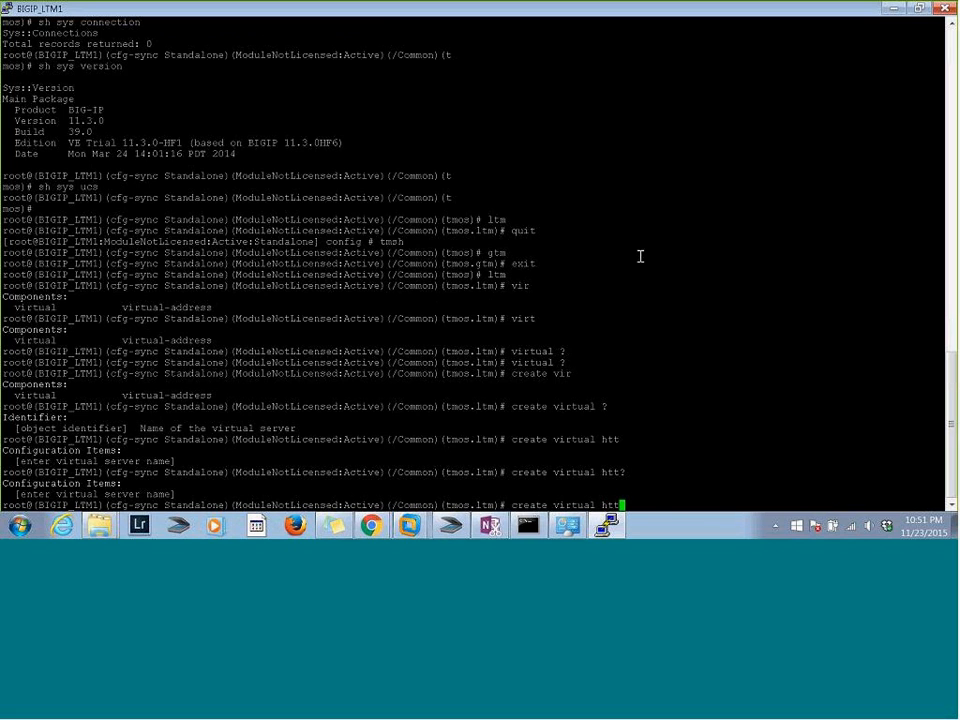
Replace the partial virtual server name with LTM1_VIP1 and list the properties available for creating it
key("BackSpace")
key("BackSpace")
key("BackSpace")
type("g")
key("BackSpace")
type("LTM1_VIP1 ?")
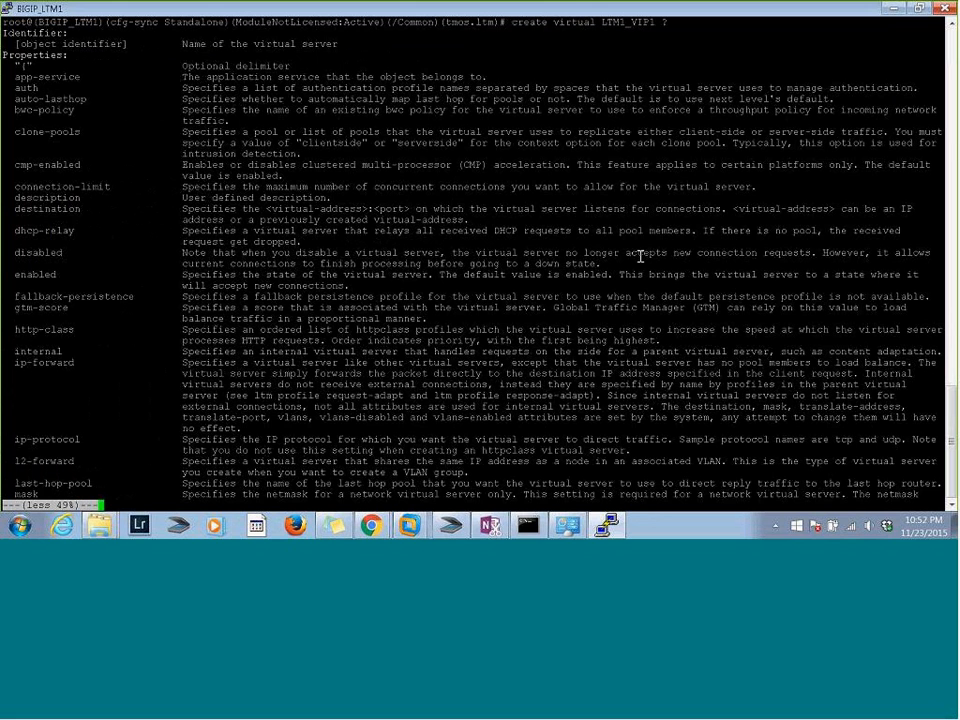
Page through the virtual server property help to its end and quit it back to the ltm prompt
key("space")
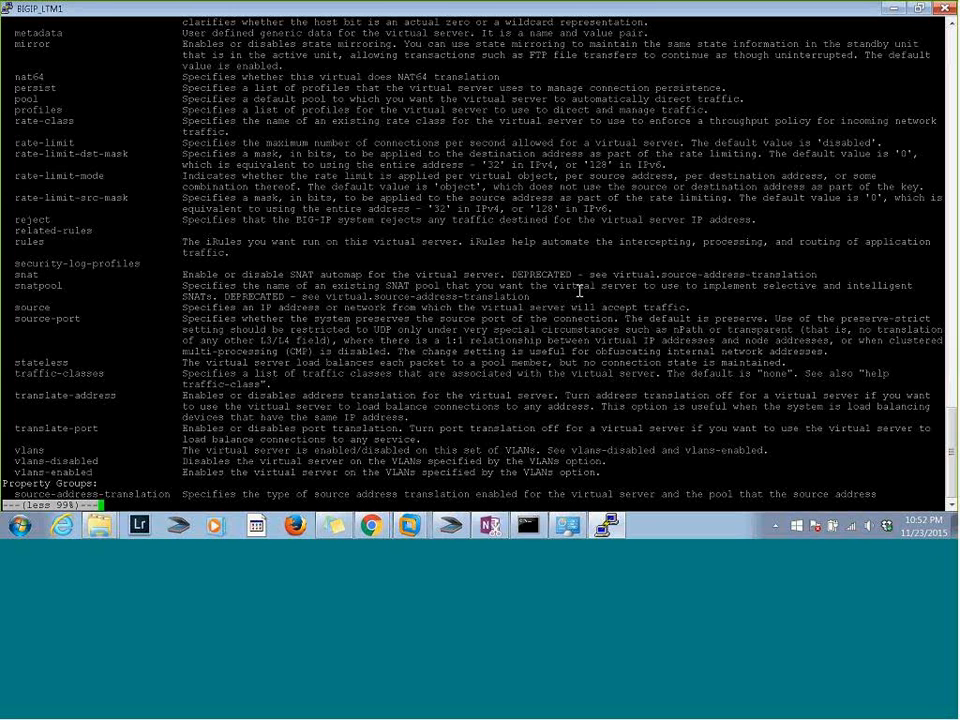
type("qcreate virtual LTM1_VIP1")
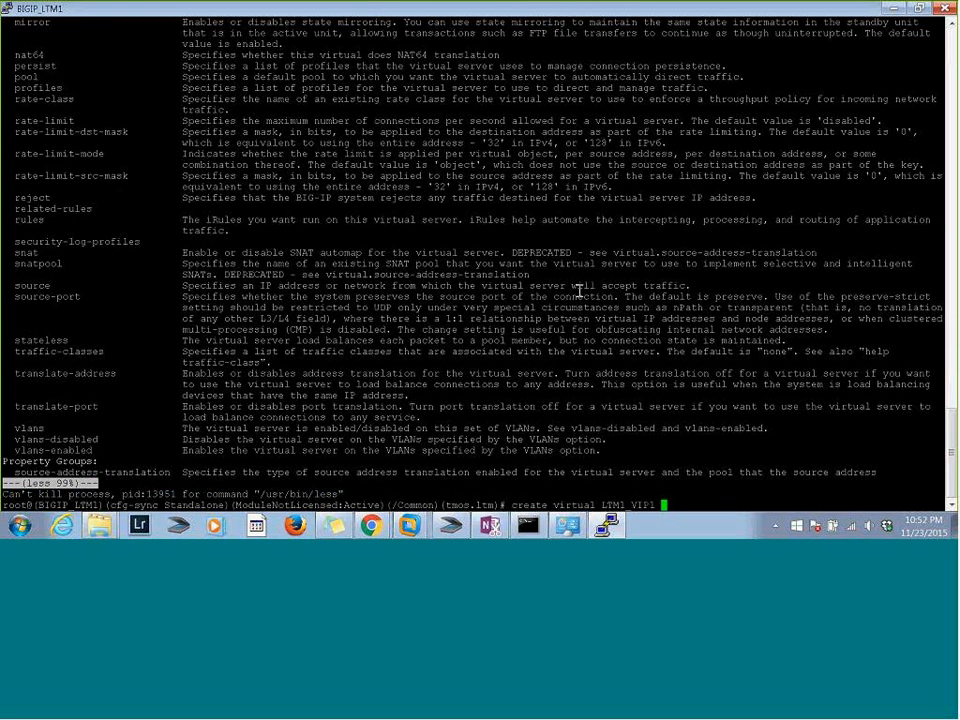
key("space")
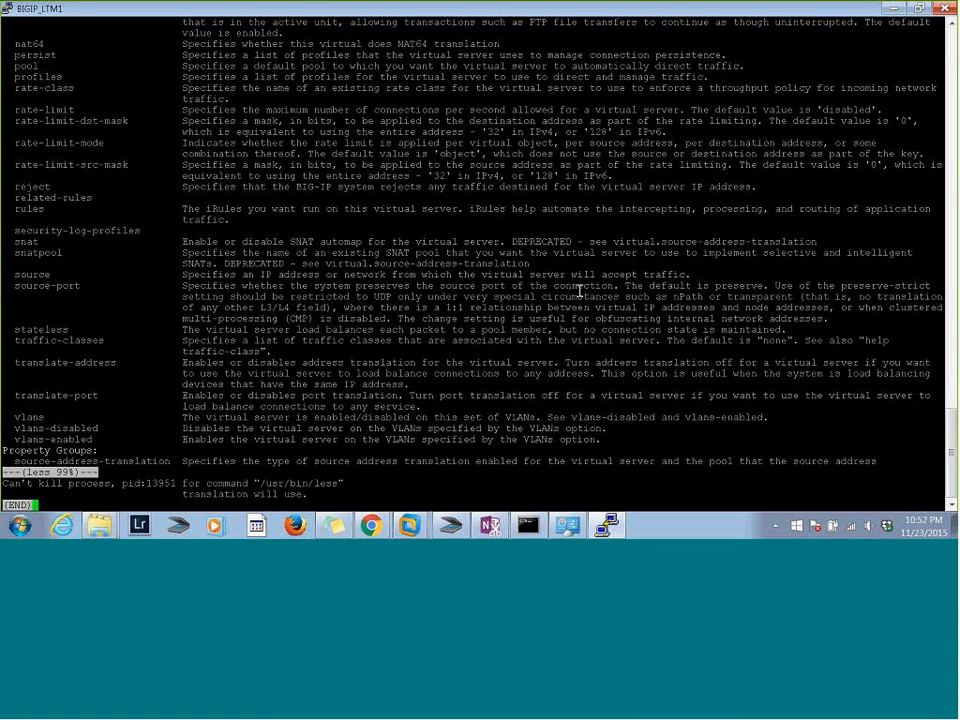
key("ctrl+x")
key("q")
key("ctrl+x")
key("q")
key("q")
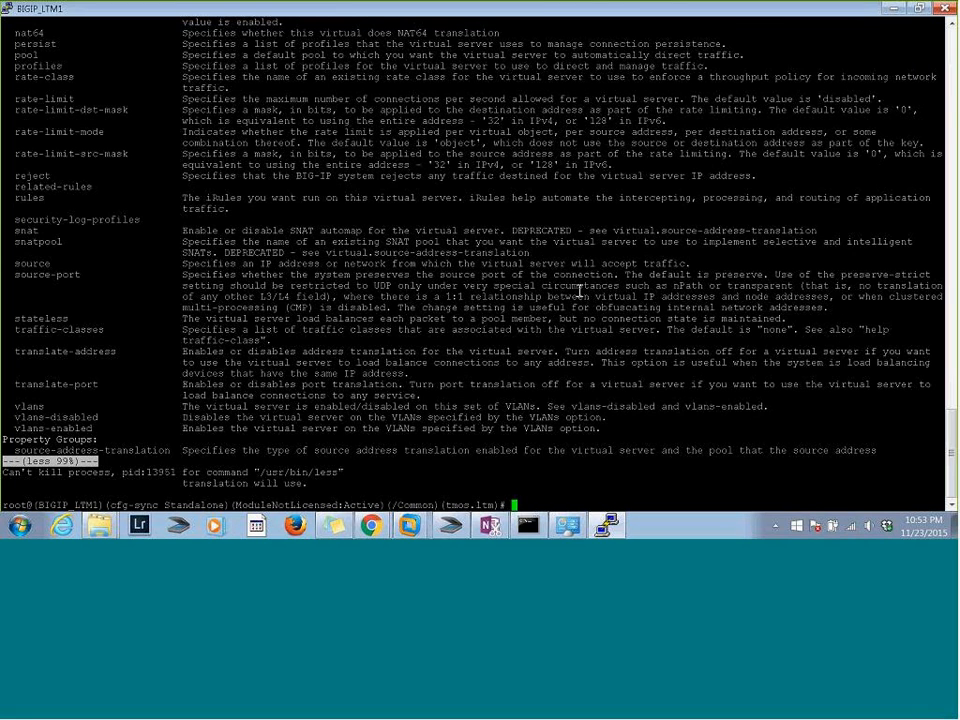
Compose a create virtual command for the server LTM1_VIP1 and add the destination property
type("create vir")
key("Tab")
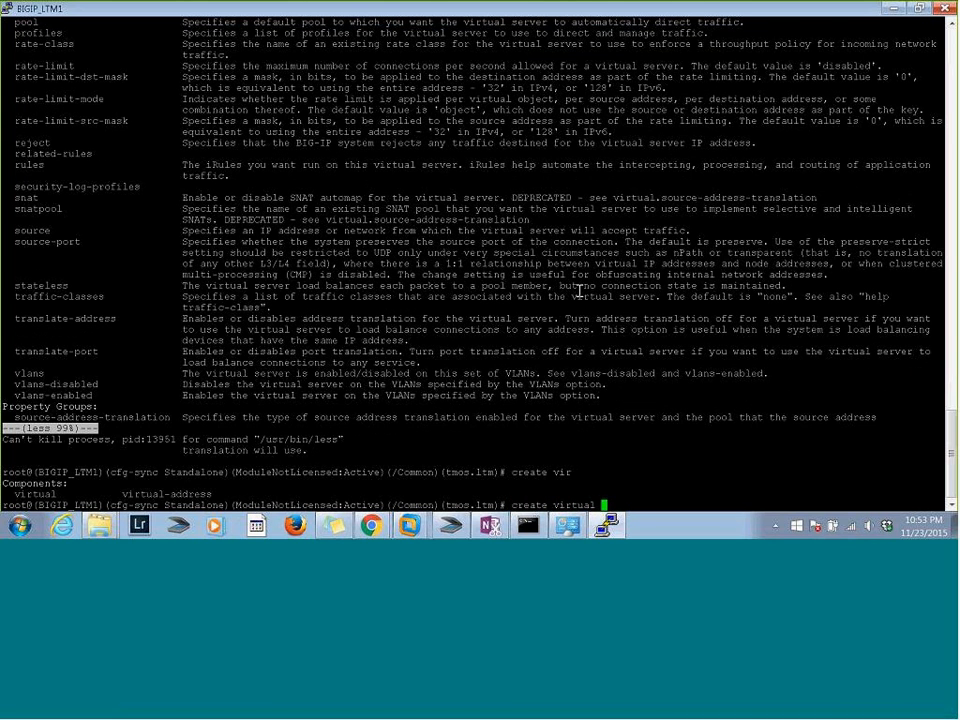
type("LTM1_ VIP1 des")
key("Tab")
type("t")
key("Tab")
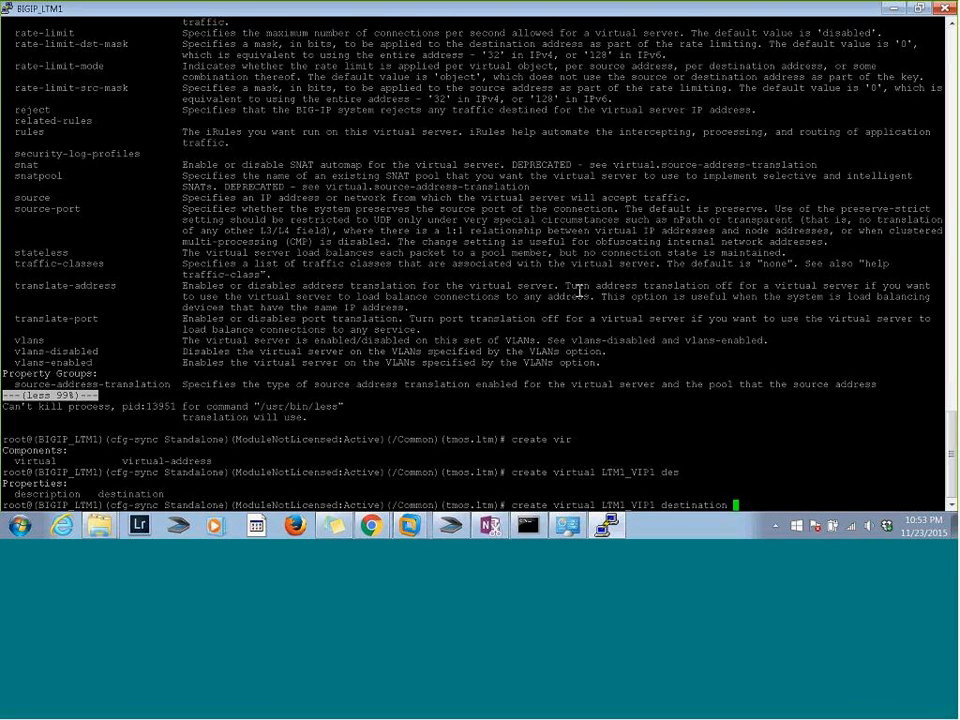
Try to create the virtual server LTM1_VIP1 with 192.168.1.199 as its destination address
type("1.1.1.")
key("BackSpace")
key("BackSpace")
key("BackSpace")
key("BackSpace")
key("BackSpace")
type("92.1")
type("68.")
type("1.")
type("5")
key("BackSpace")
type("9")
key("BackSpace")
type("199")
key("Return")
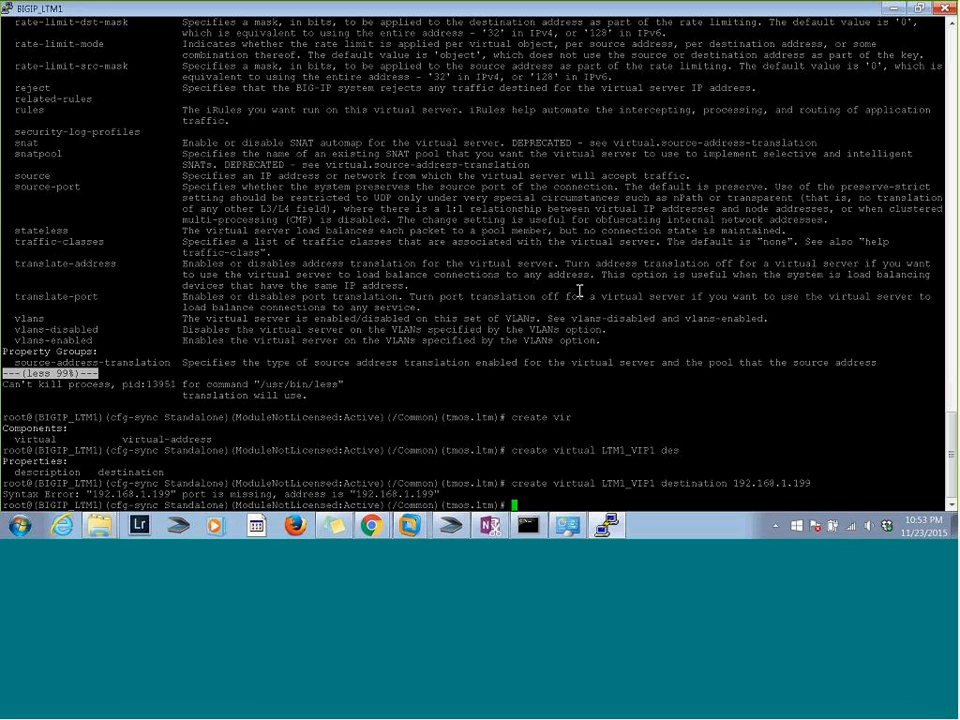
Recall the create command, add port 80 to the destination address and list the remaining virtual server properties
key("Up")
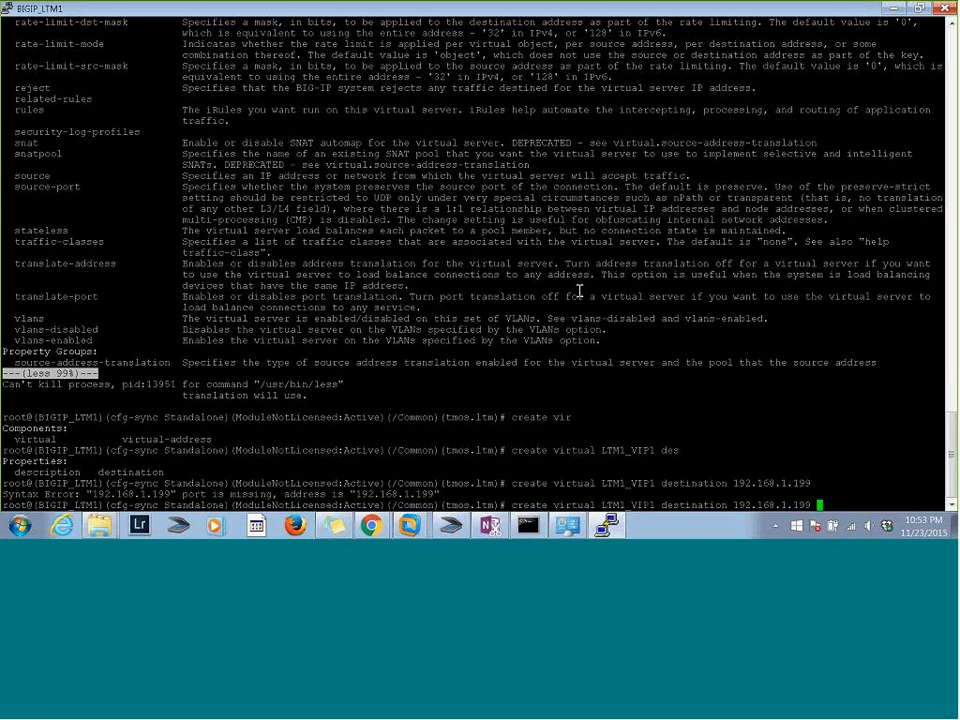
type(":80")
type("?")
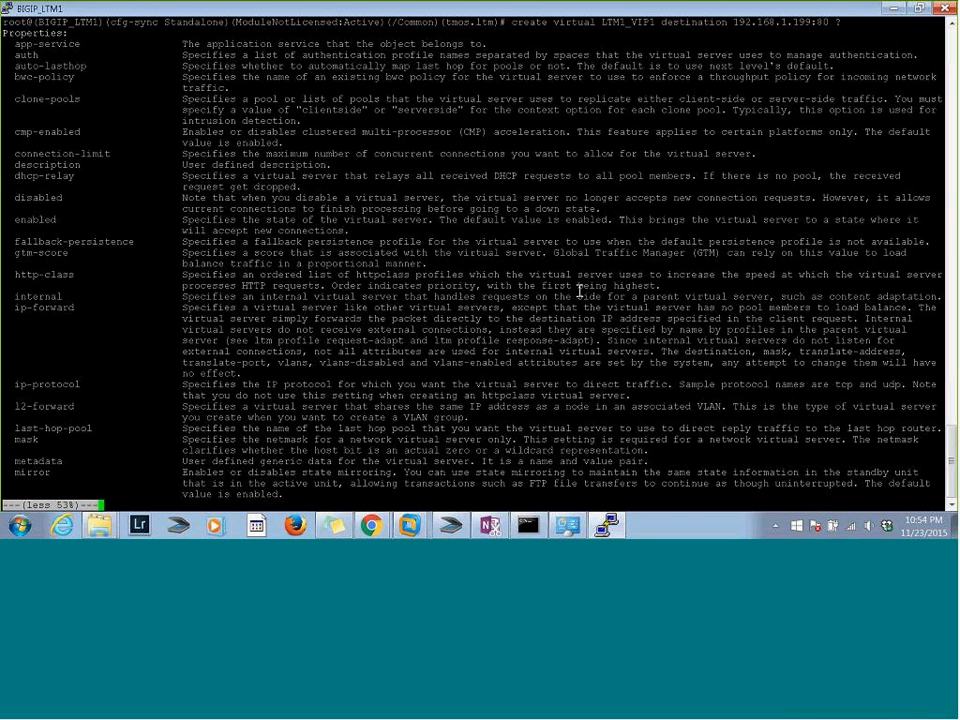
type("q")
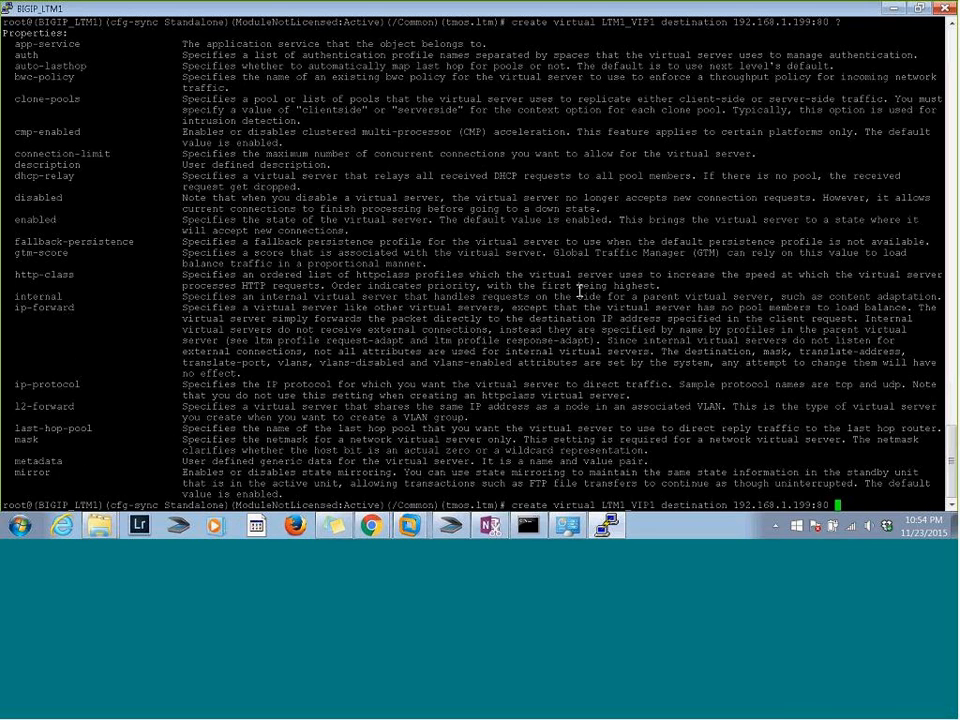
type("?")
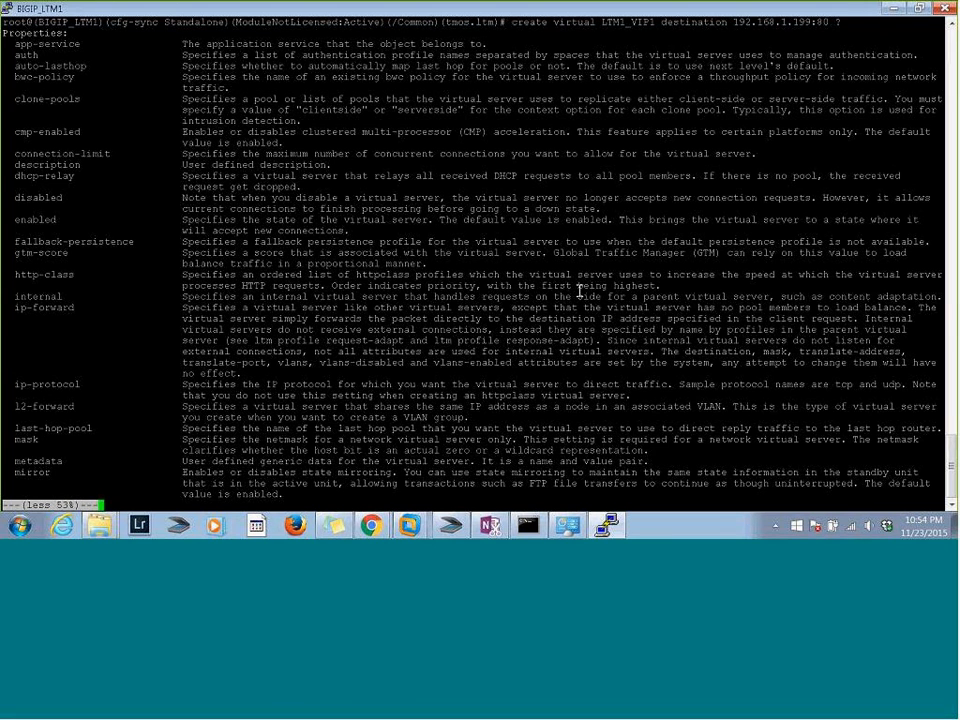
type("q")
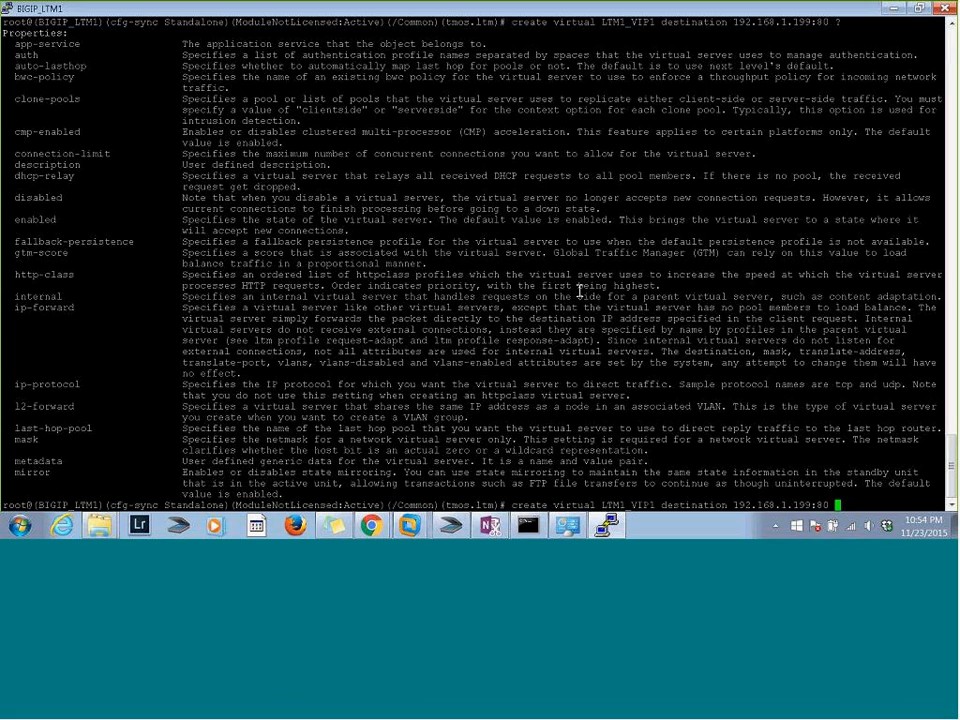
type("ip-protocol tcp")
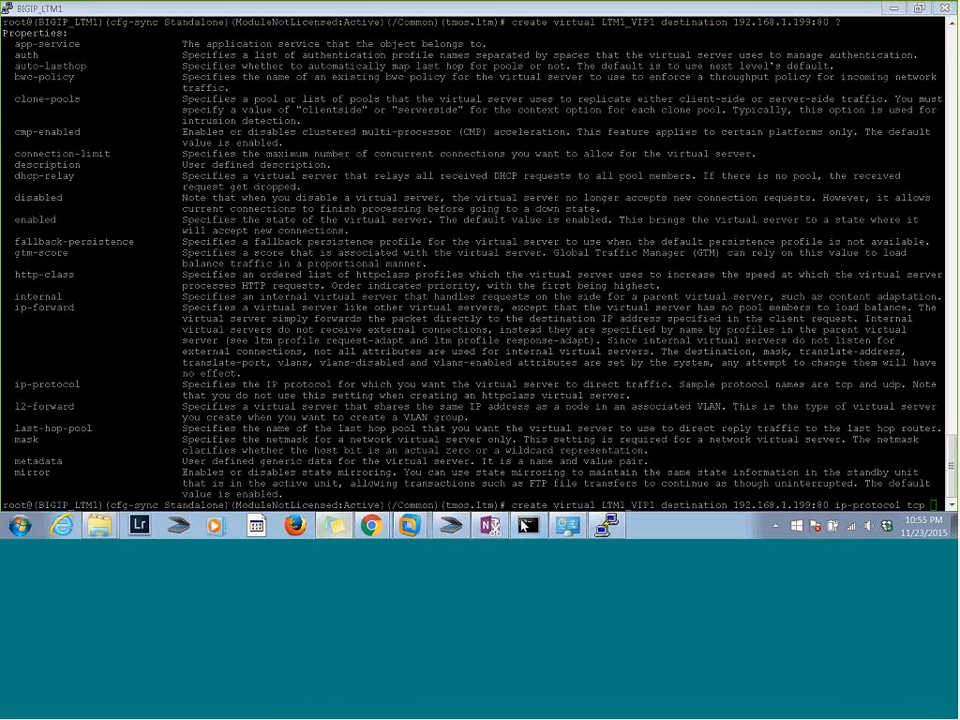
Bring up the Send to OneNote tool and try to open Quick Notes from a system search for "notes"
left_click(491, 525)
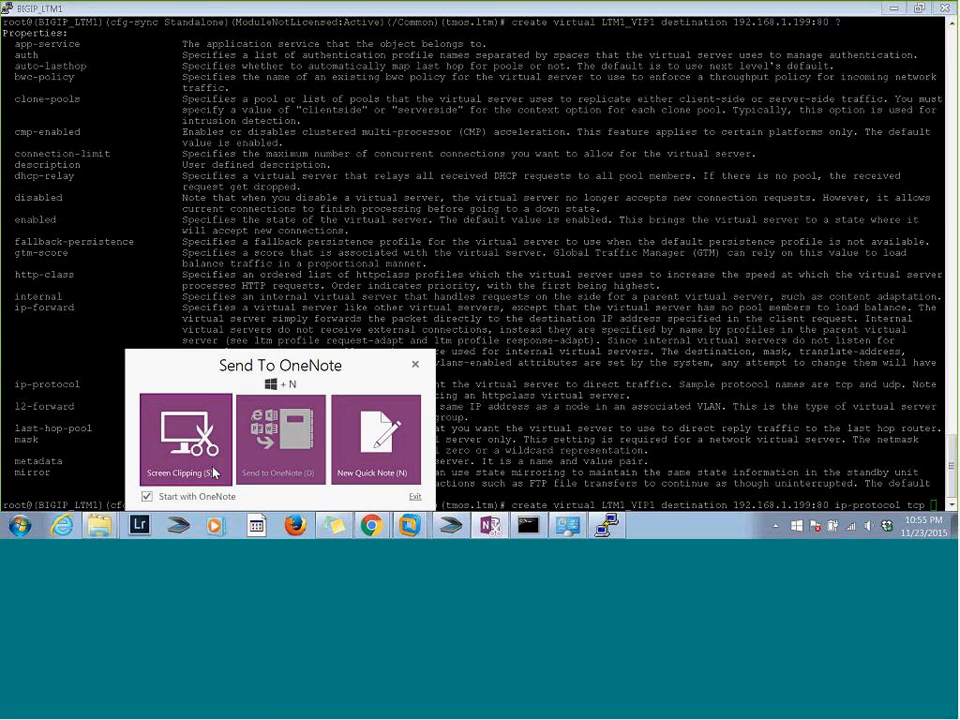
key("super")
type("note")
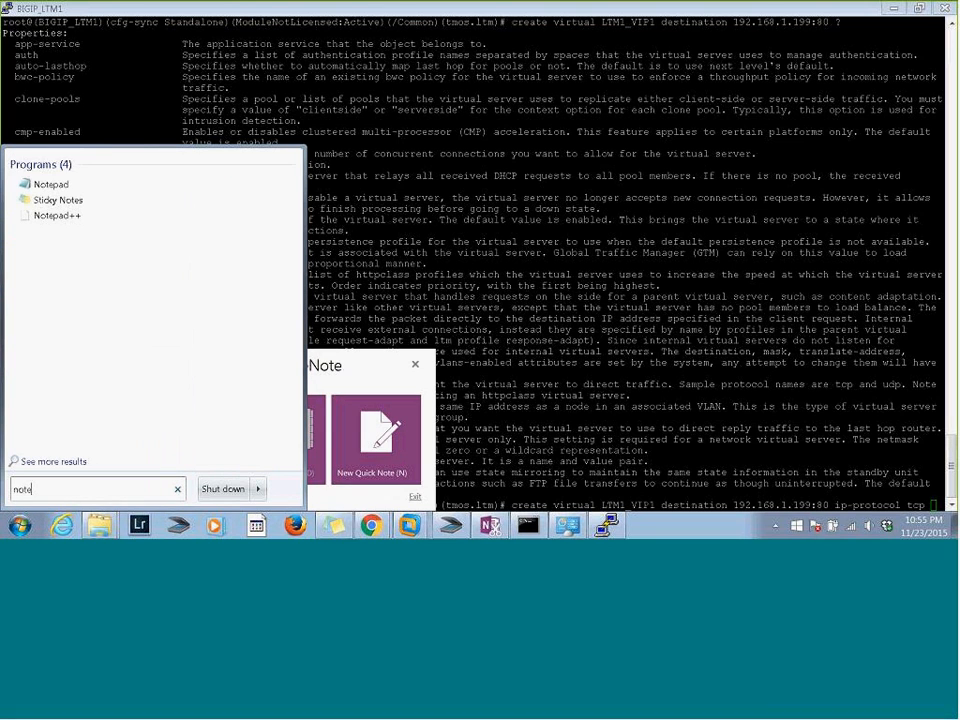
type("s")
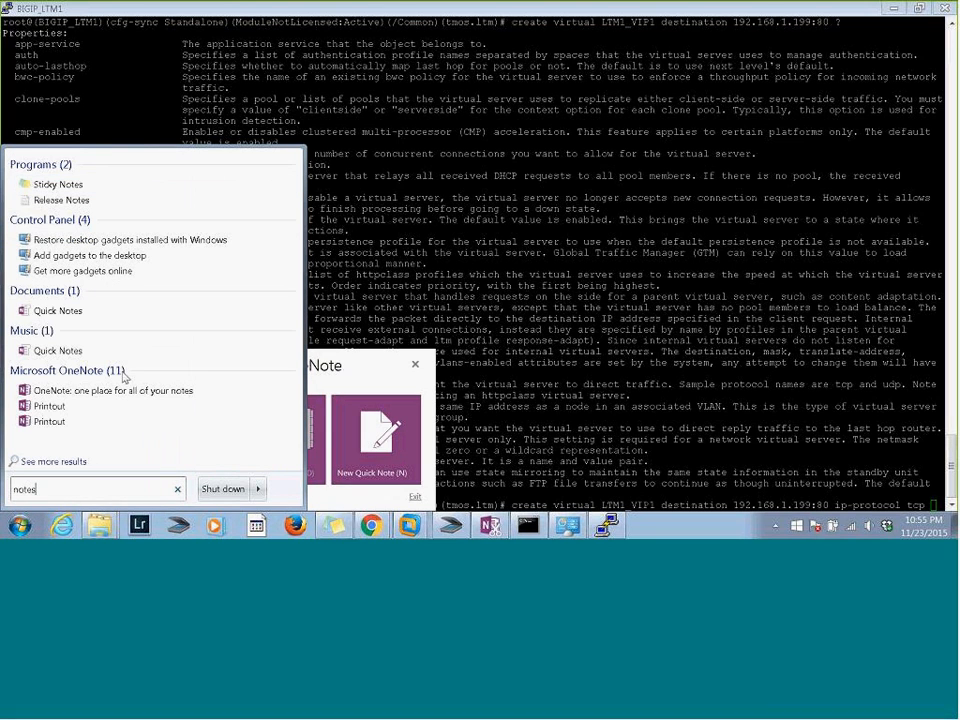
left_click(62, 350)
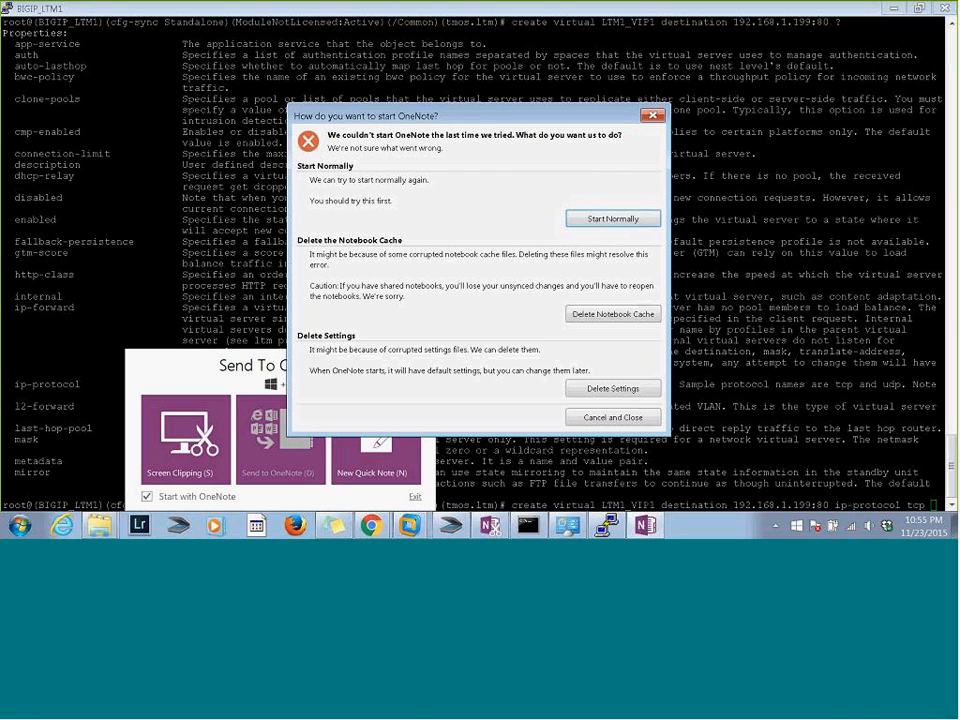
left_click(652, 119)
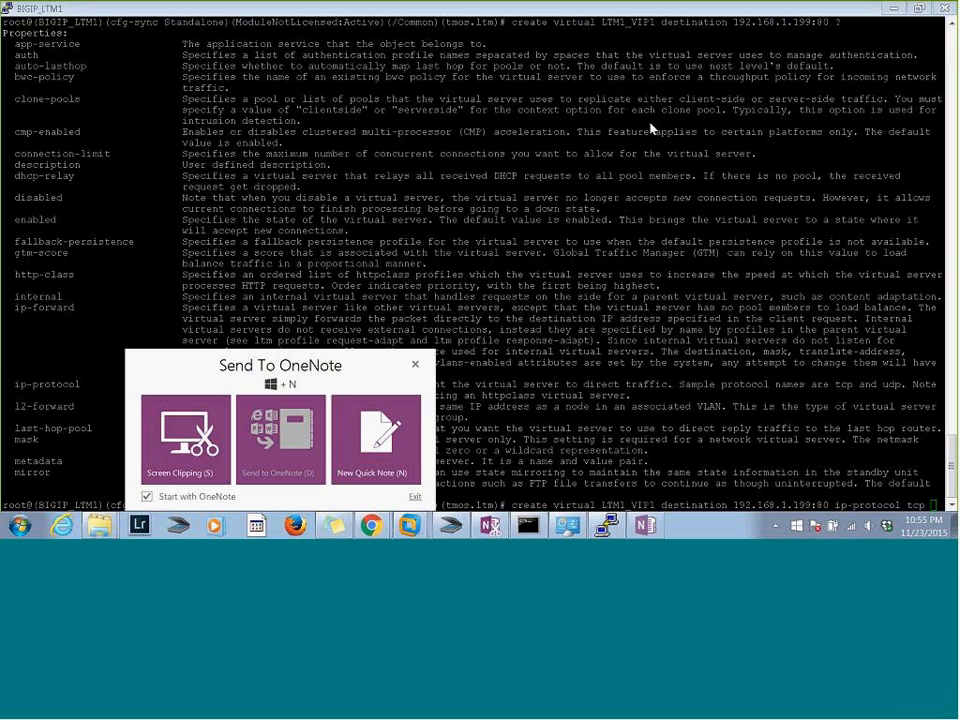
Take a small screen clipping of the terminal help text and send it to the Quick Notes section in OneNote
left_click(182, 435)
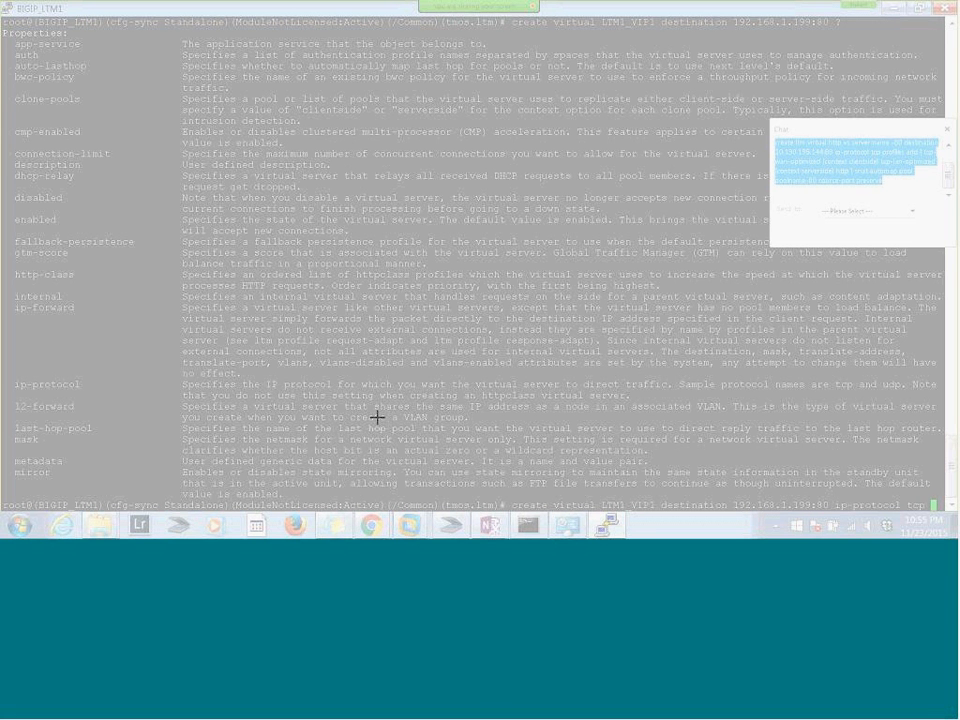
key("Escape")
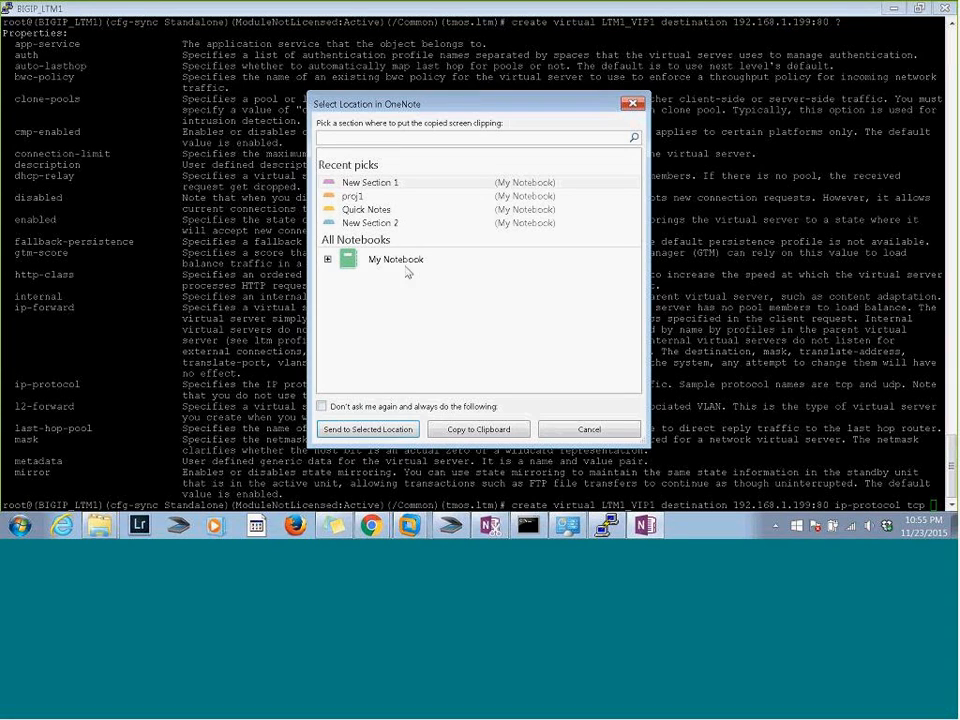
double_click(370, 211)
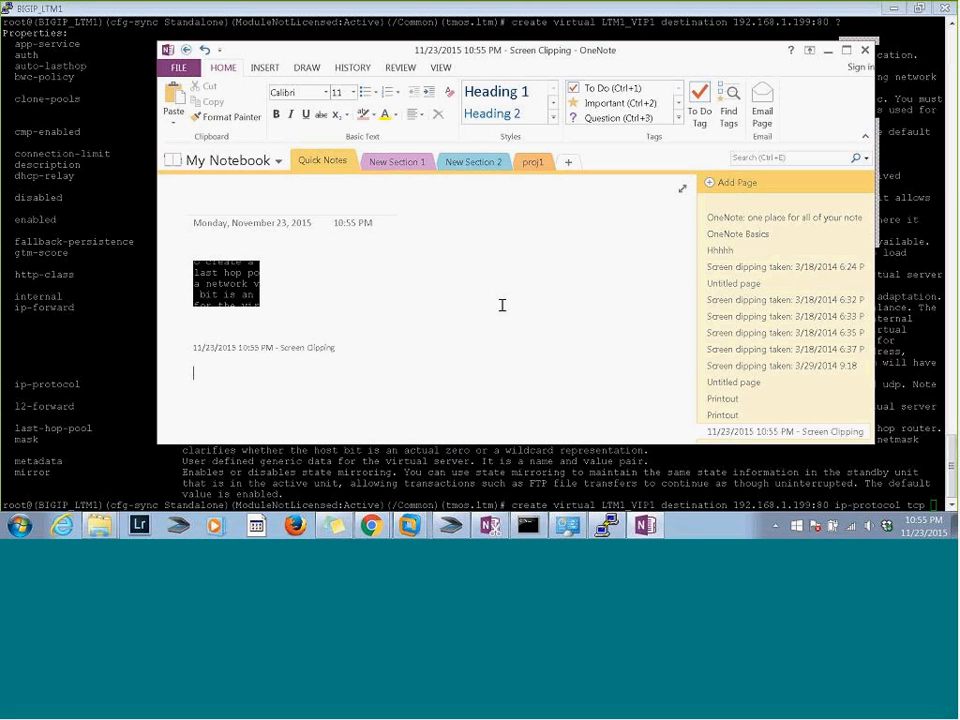
Delete the clipping image and the empty line above its caption from the new Quick Notes page
left_click(192, 260)
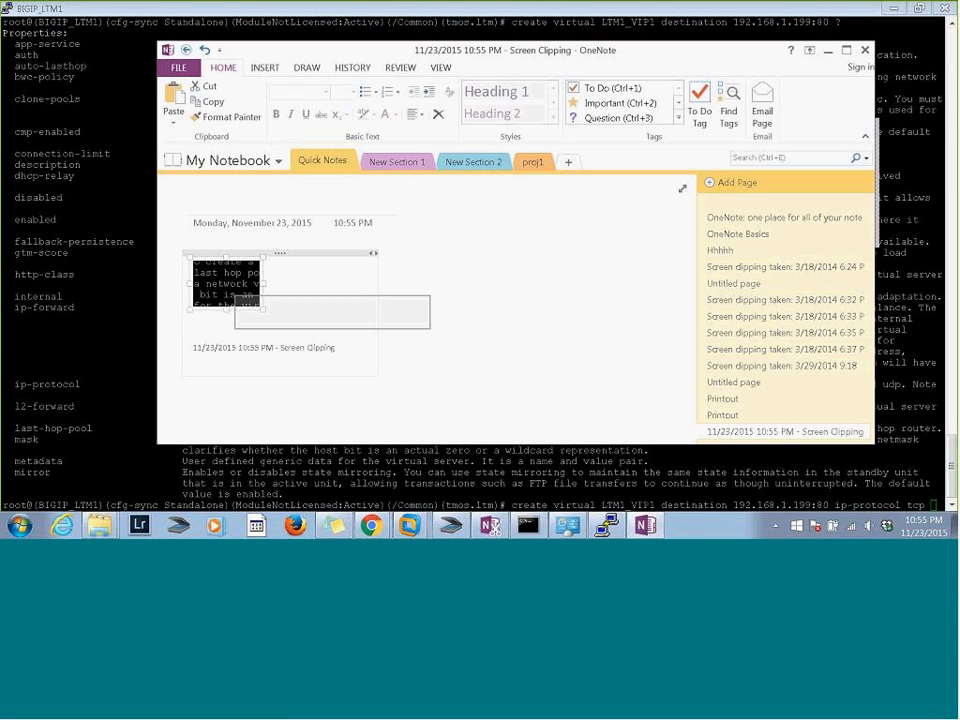
key("Delete")
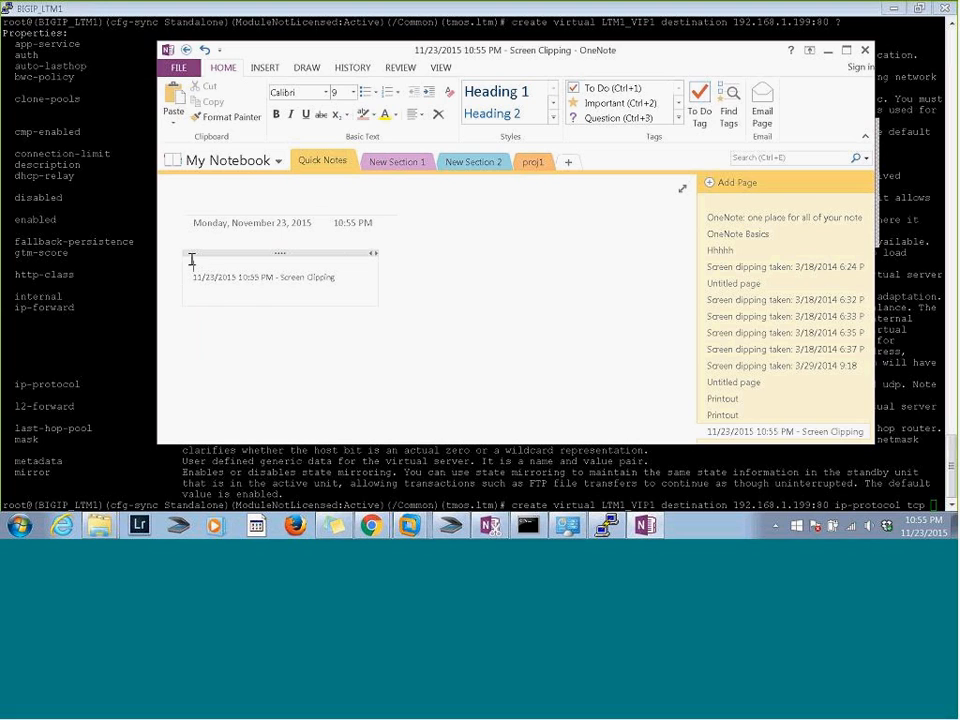
left_click(296, 231)
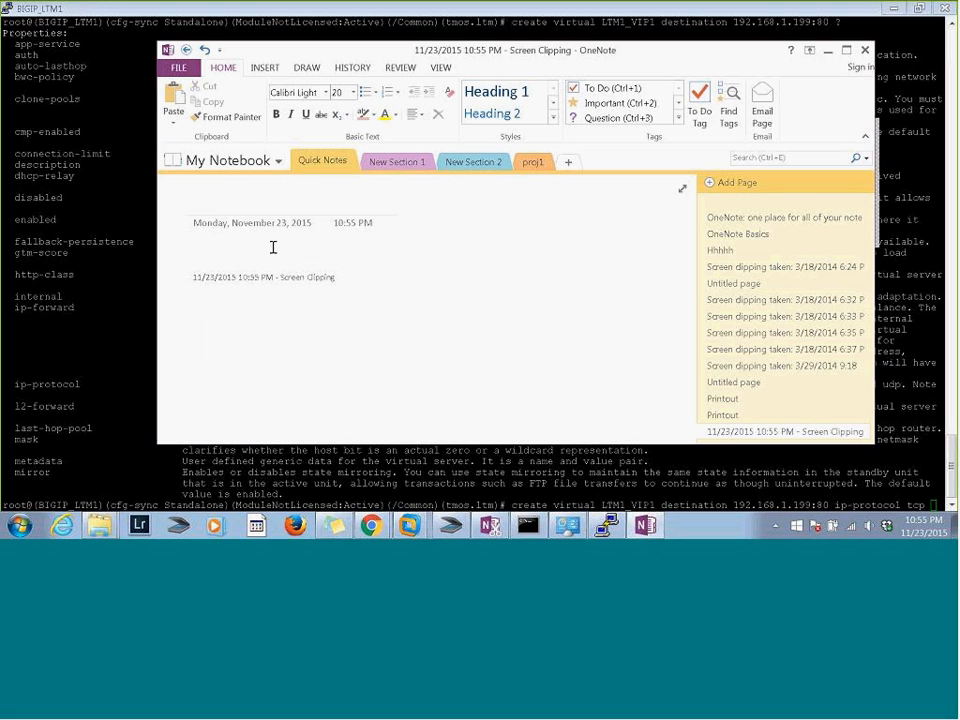
left_click(273, 247)
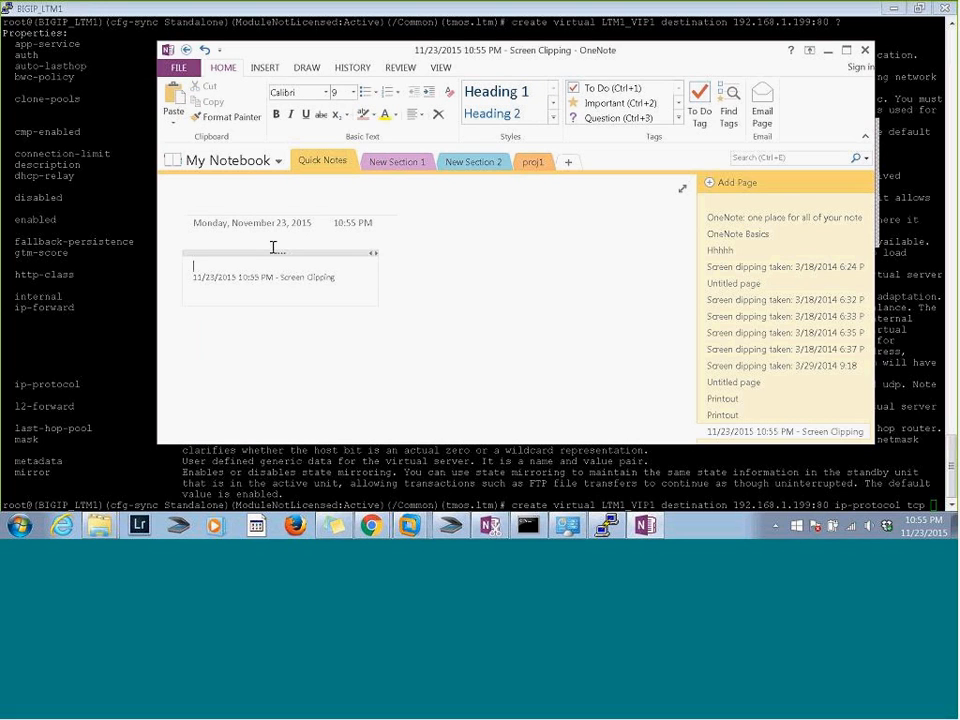
key("ctrl+v")
key("Delete")
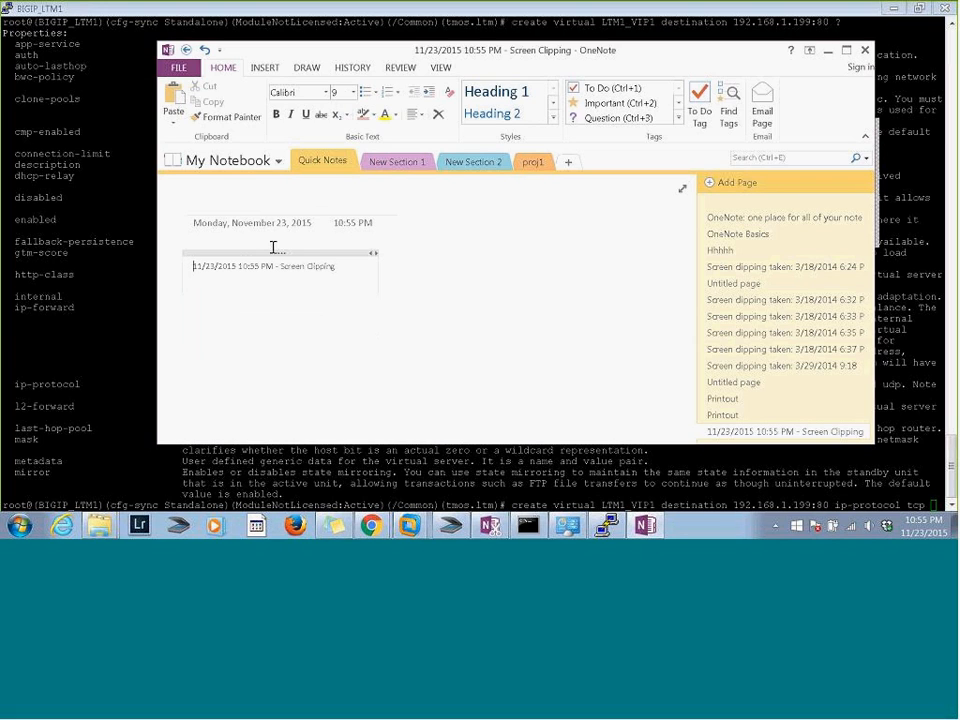
Paste the sample create ltm virtual command, with destination 10.130.195.144:80, into the OneNote page and place it directly below the clipping caption
left_click(848, 163)
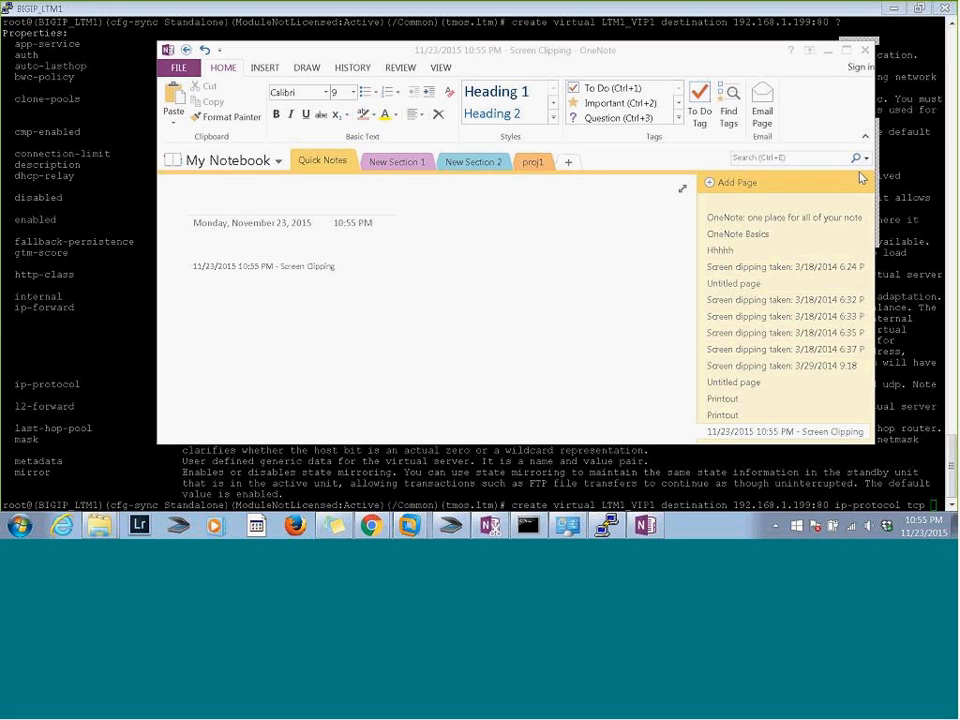
left_click(340, 365)
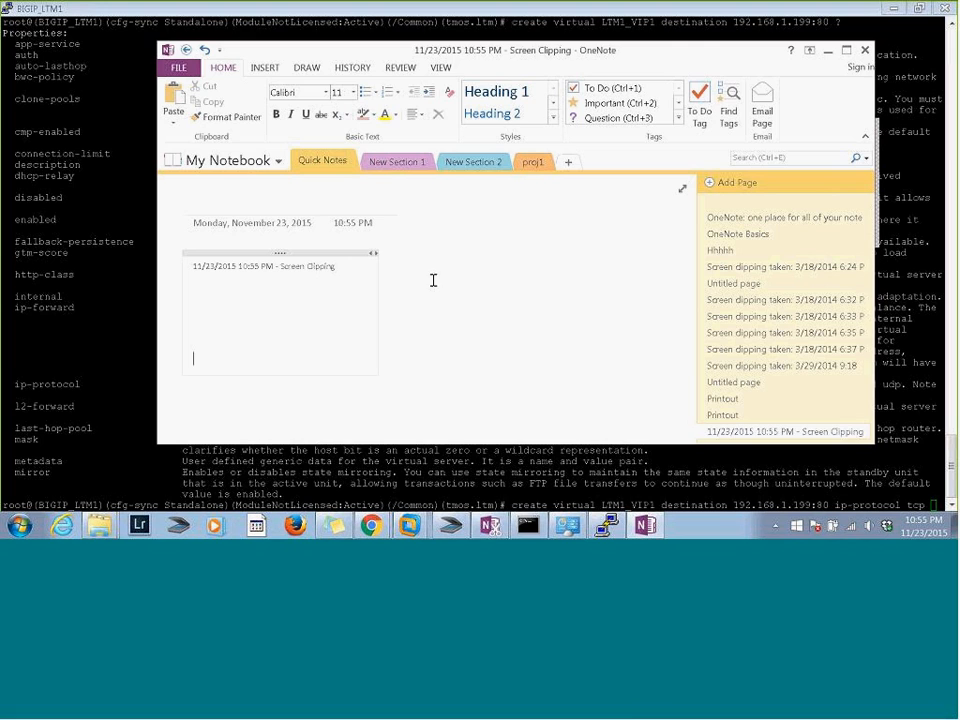
left_click(420, 323)
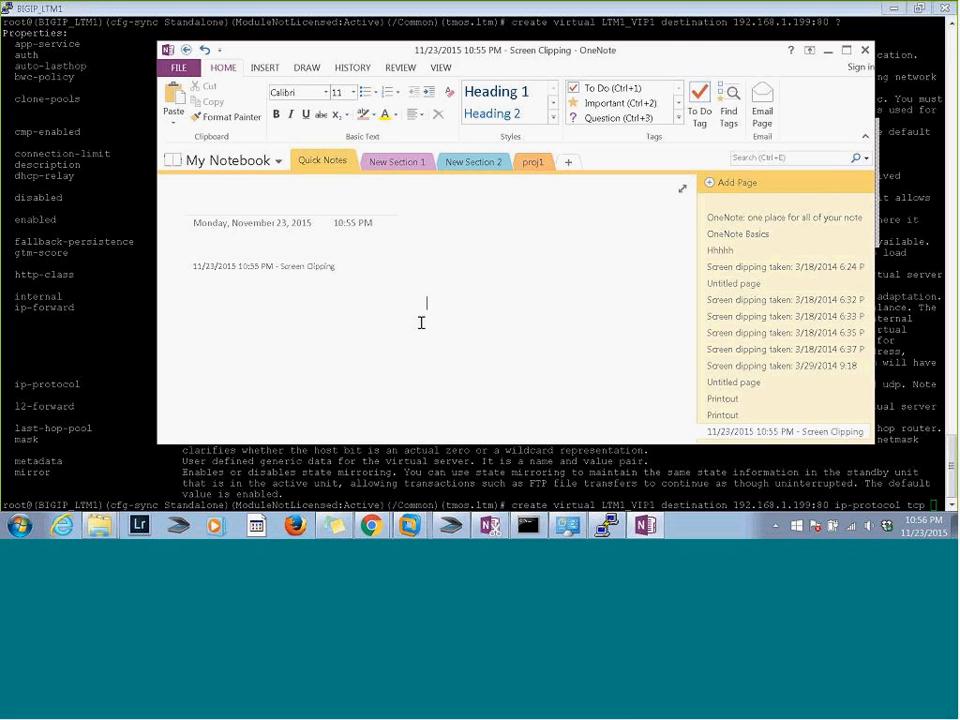
type("create ltm virtual http vs server name -80 destination 10.130.195.144:80 ip-protocol tcp profiles add { tcp-wan-optimized {context clientside} tcp-lan-optimized {context serverside} http } snat automap pool poolname-80 source-port preserve")
left_click_drag(514, 289, 290, 262)
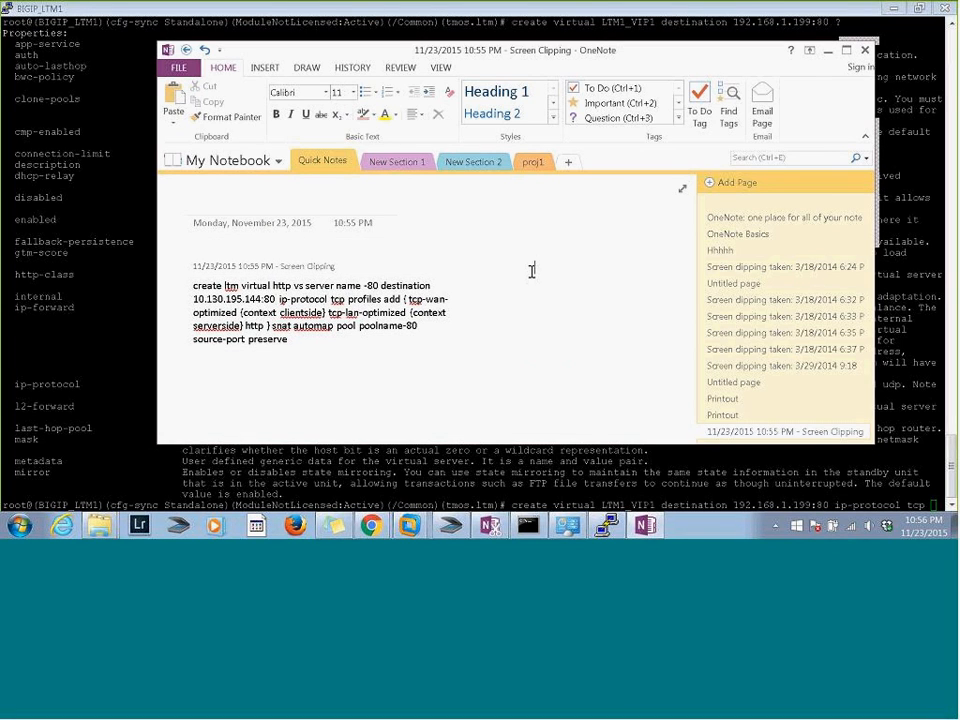
Rename the Quick Notes section to F5class
right_click(340, 160)
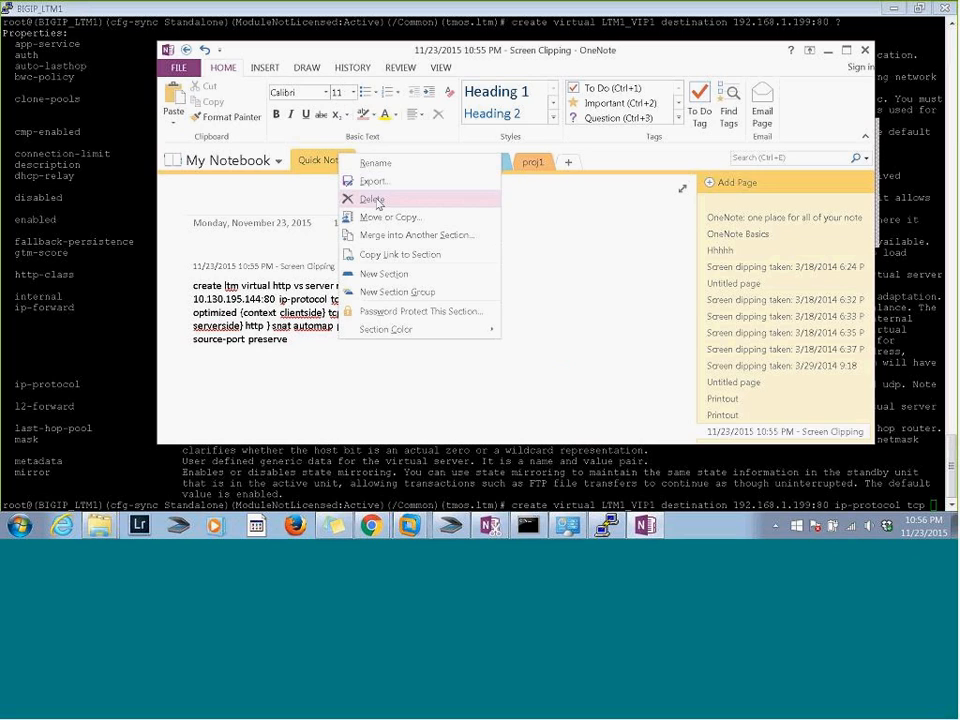
left_click(398, 163)
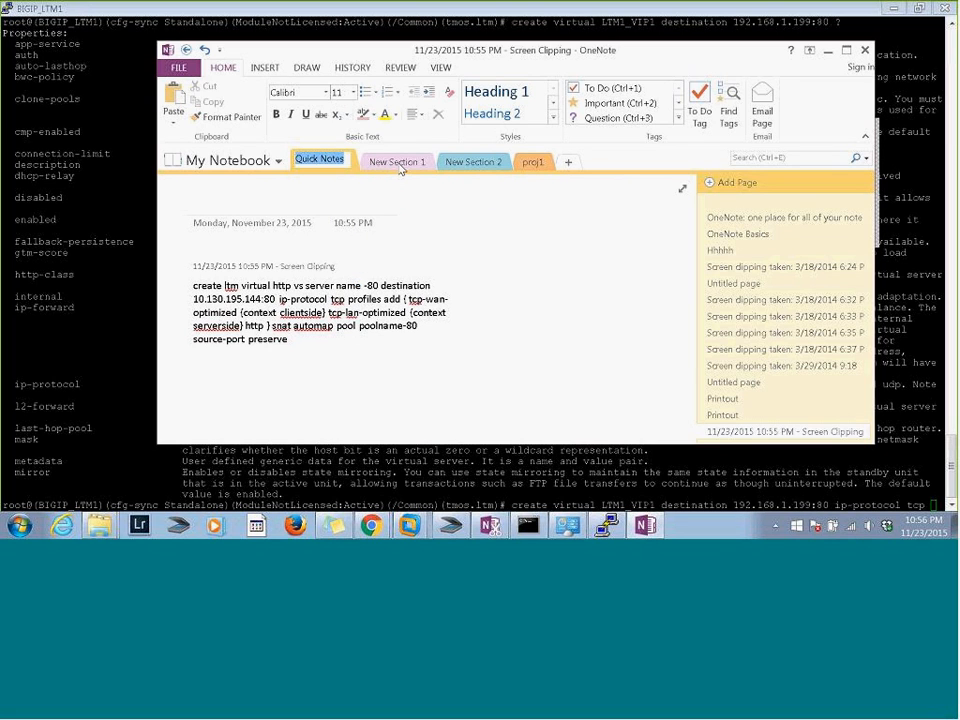
type("F%")
key("BackSpace")
type("5class")
key("Return")
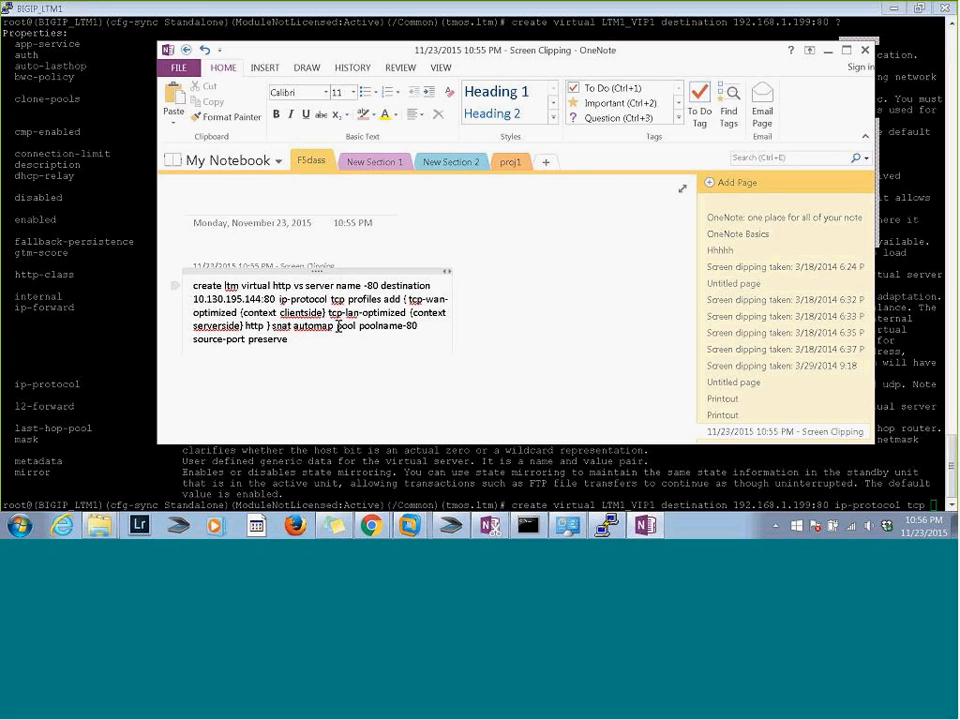
Add blank lines below the pasted command in the note
left_click(306, 352)
key("Return")
key("Return")
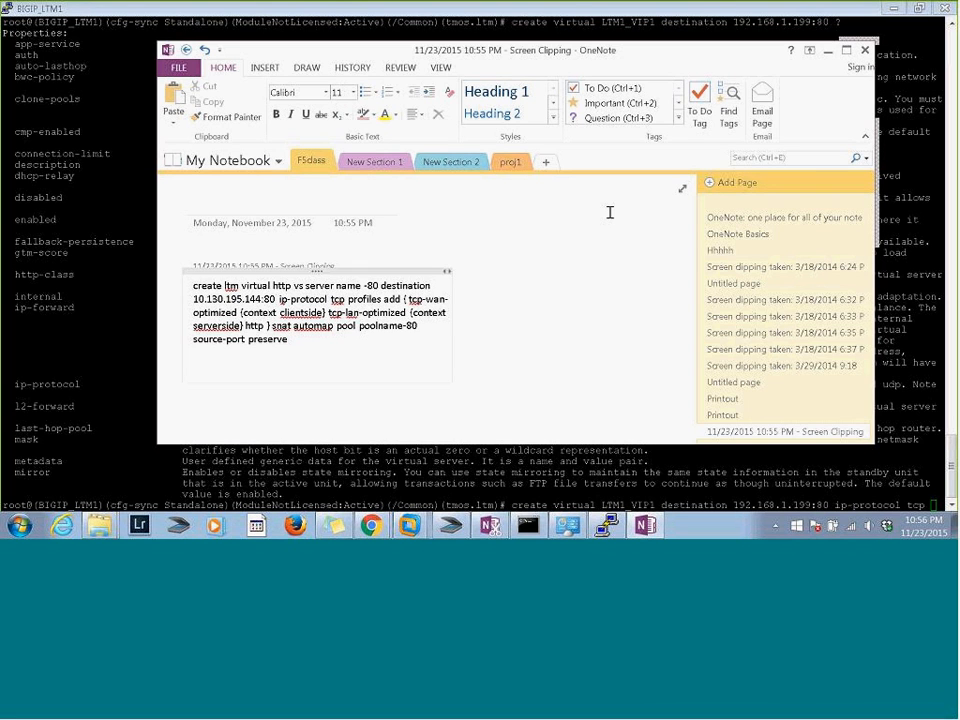
Switch to the BIGIP_LTM1 terminal and review the help on properties that can follow ip-protocol tcp in the create virtual command
left_click(925, 390)
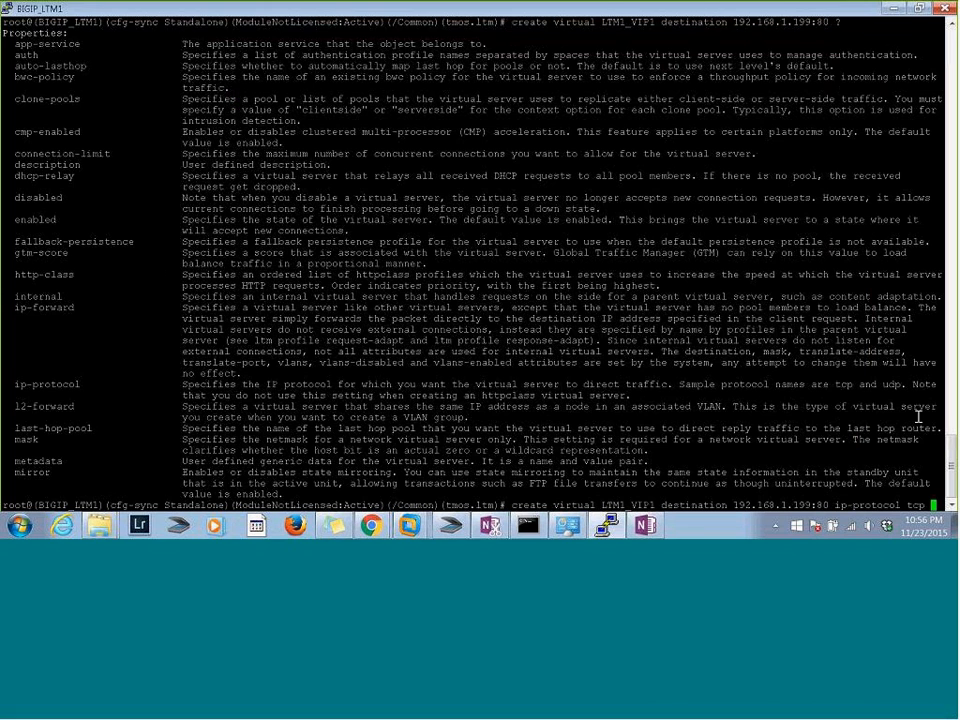
key("BackSpace")
type("?")
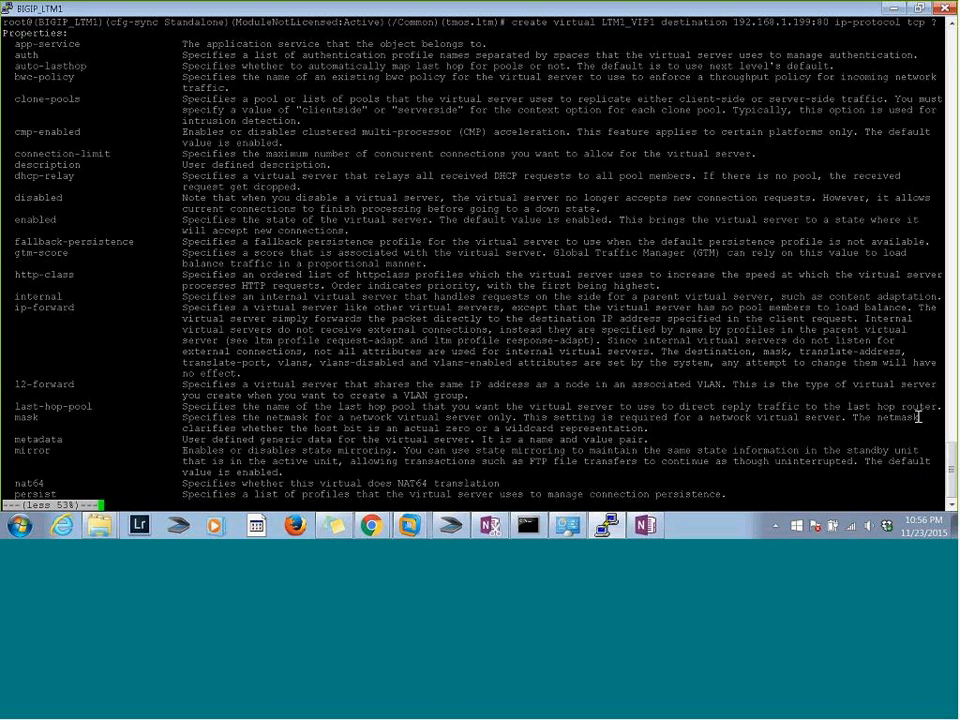
key("space")
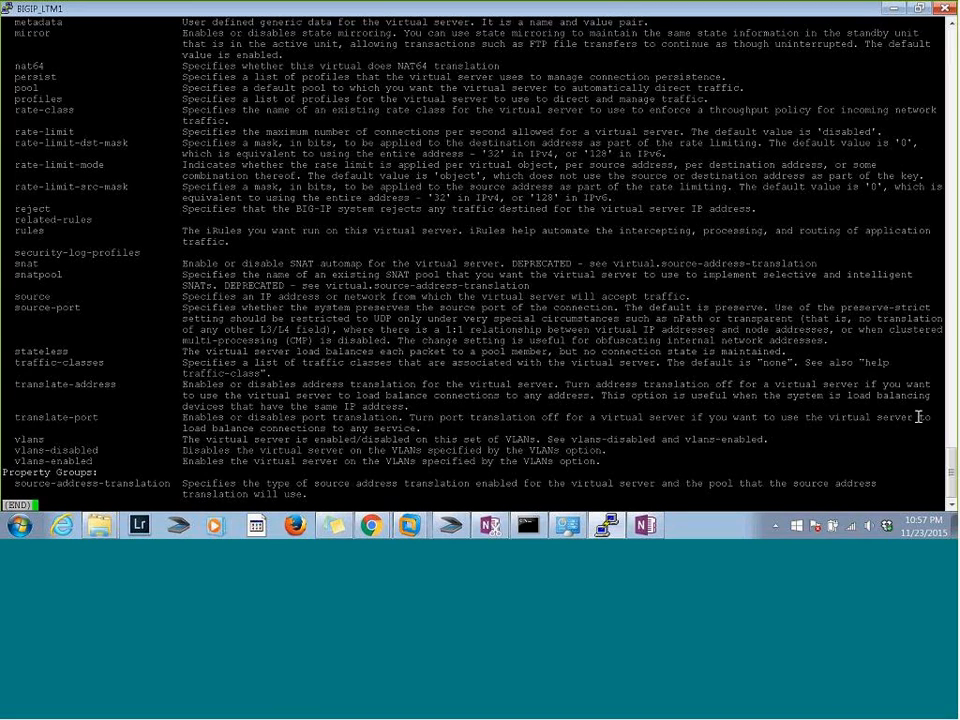
scroll(918, 417, "up", 7)
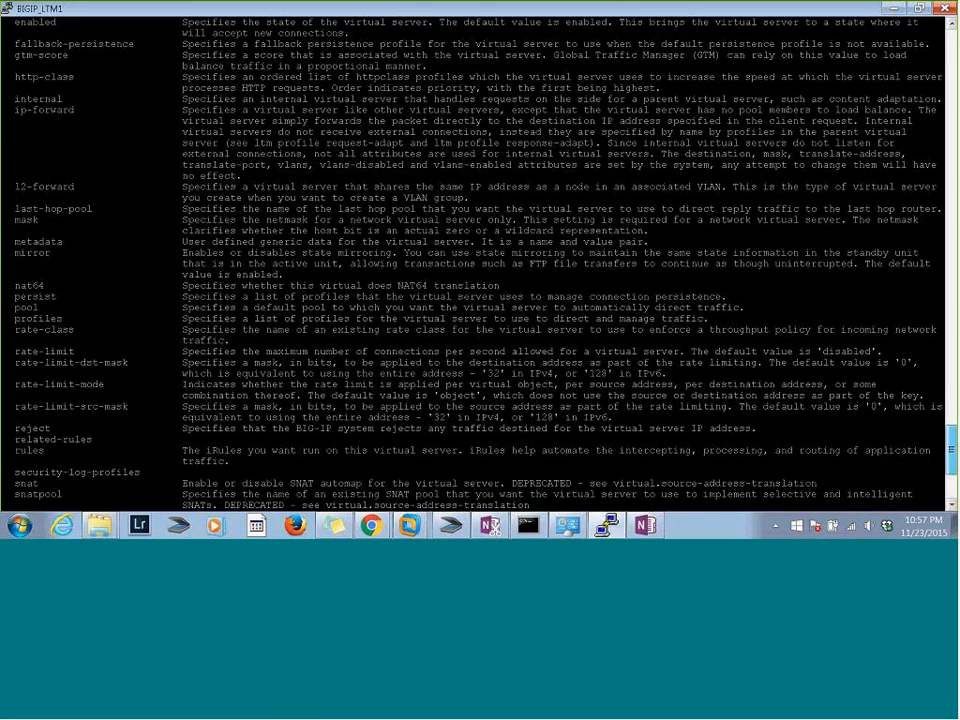
scroll(480, 260, "up", 1)
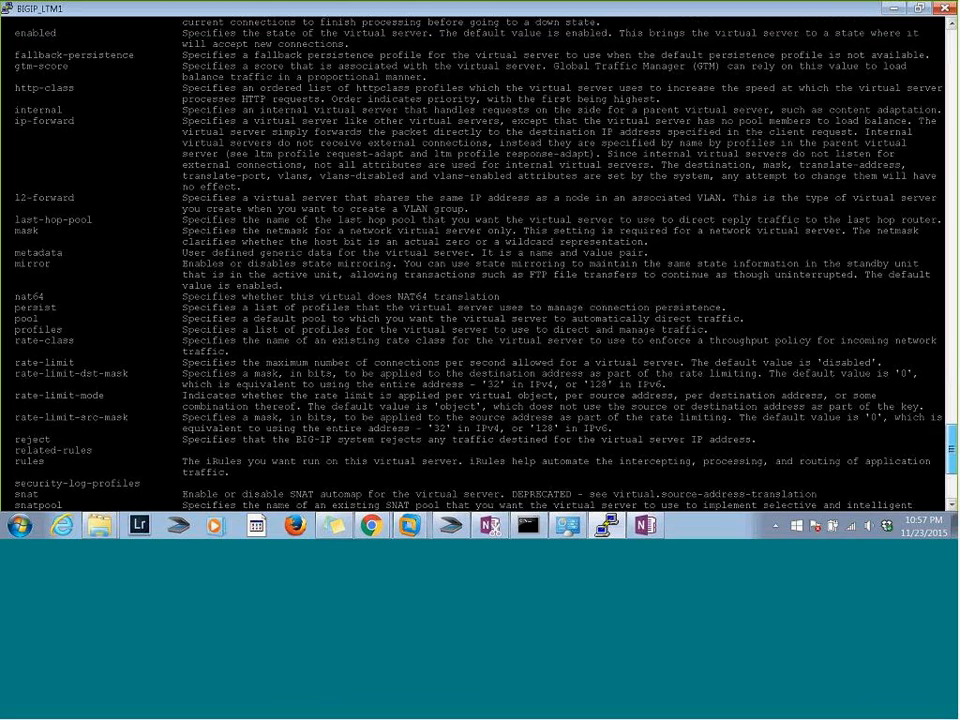
scroll(480, 260, "down", 5)
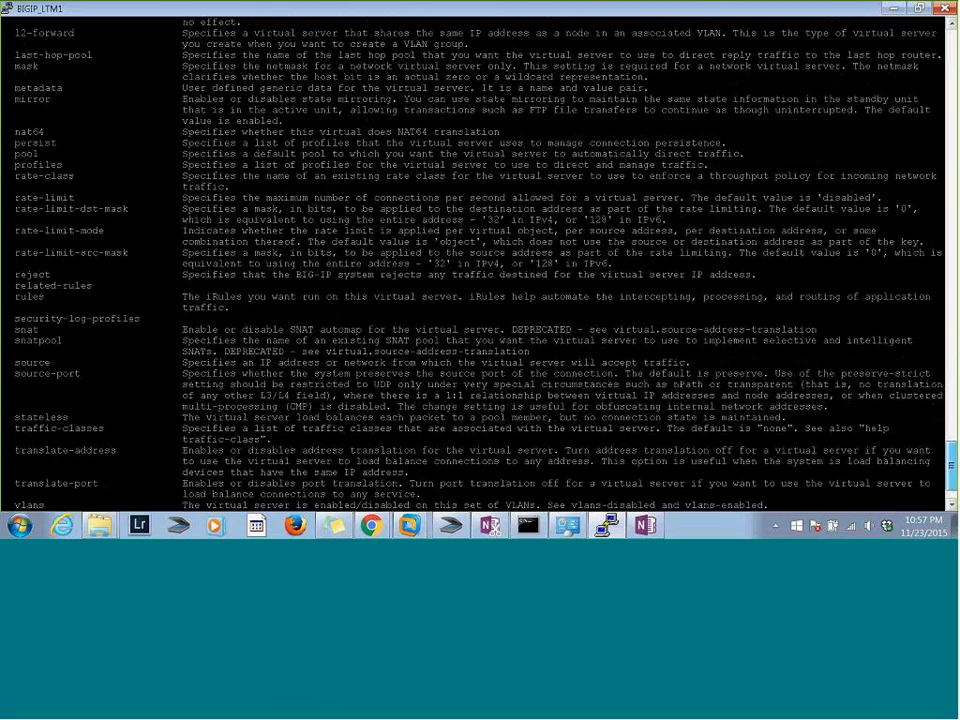
scroll(878, 476, "down", 2)
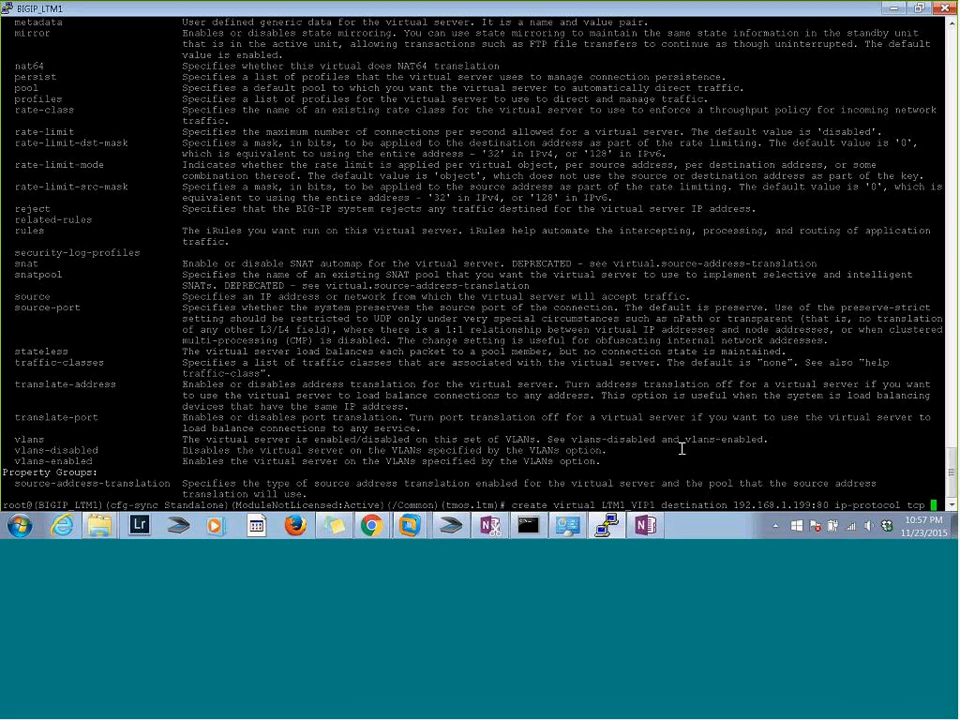
Extend the create virtual command with "profiles add {", requesting the inline help after profiles, add and the opening brace
type("pro")
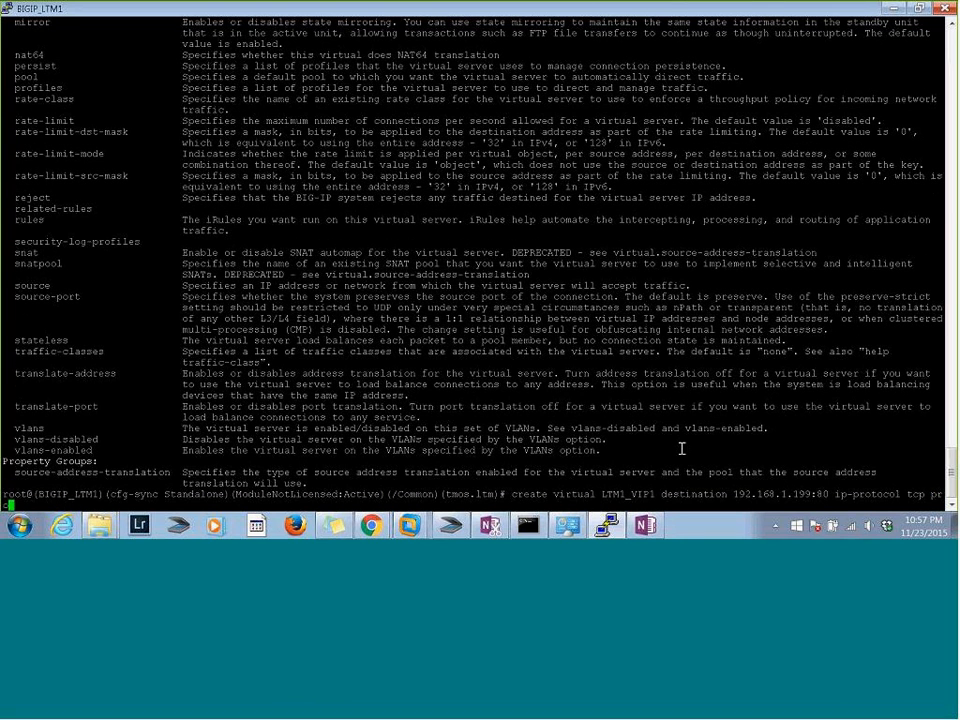
type("files?")
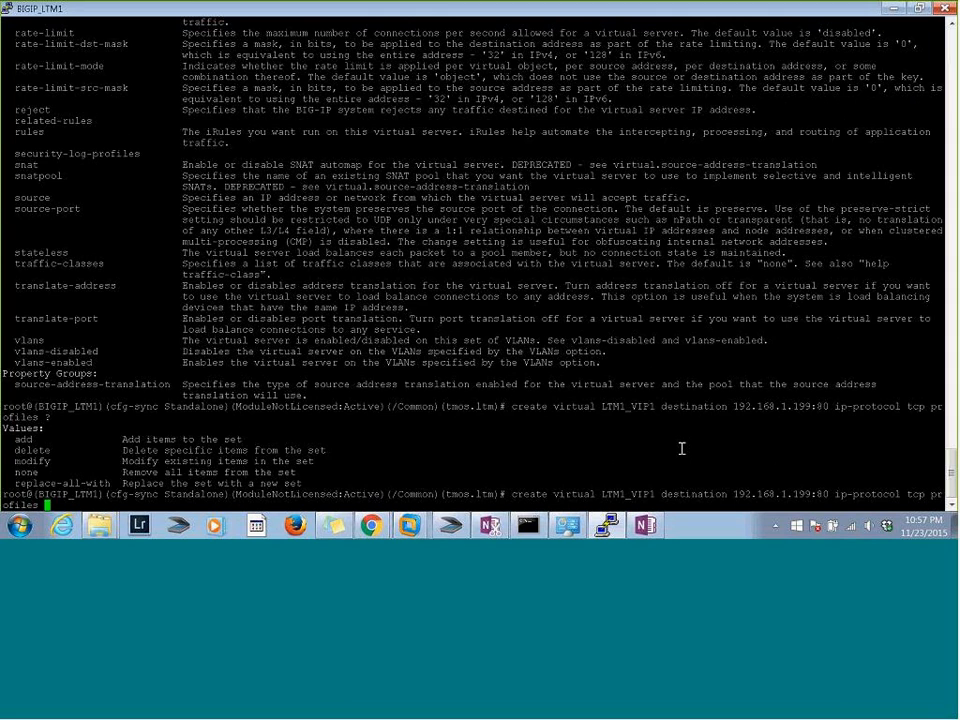
type("add ?")
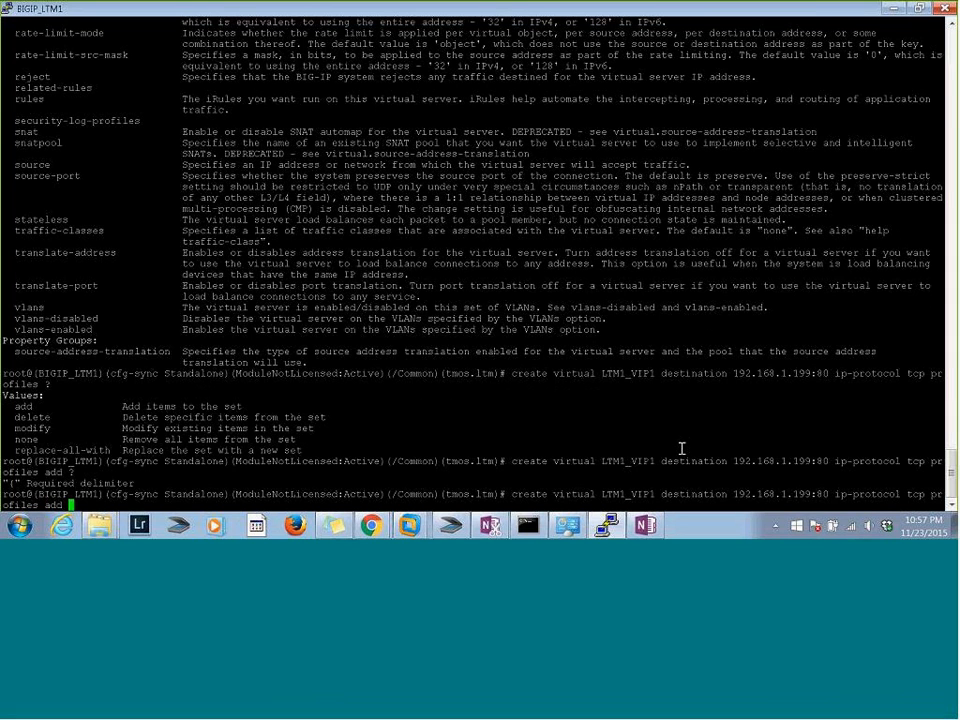
type("{ ?")
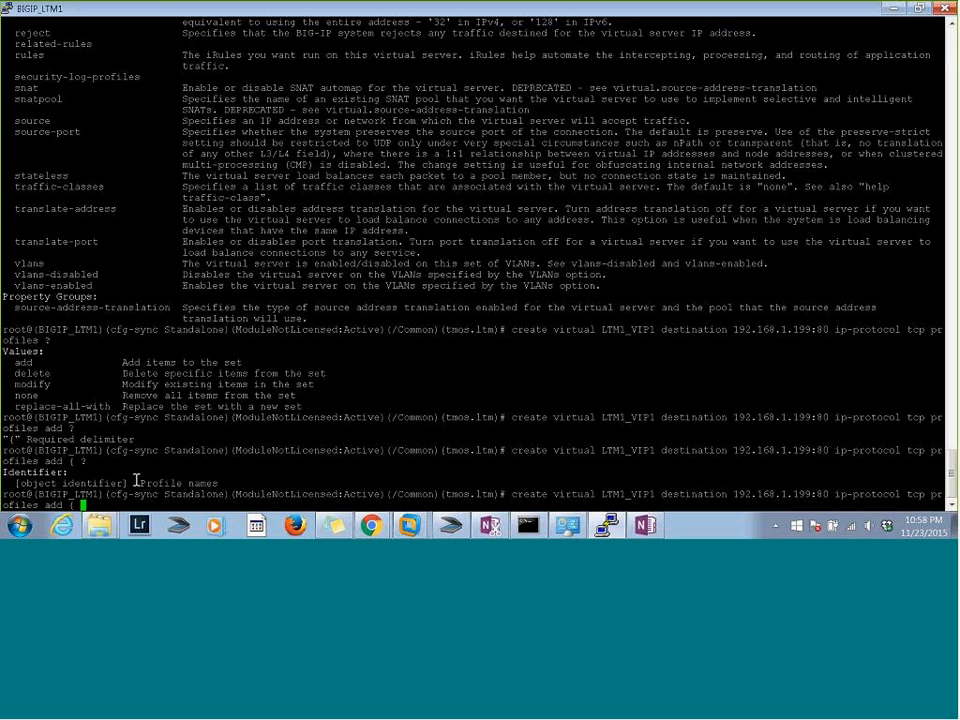
Paste the sample's TCP and http profiles, snat automap, pool poolname-80 and source-port preserve into the create virtual command, keeping a single opening brace
type("?")
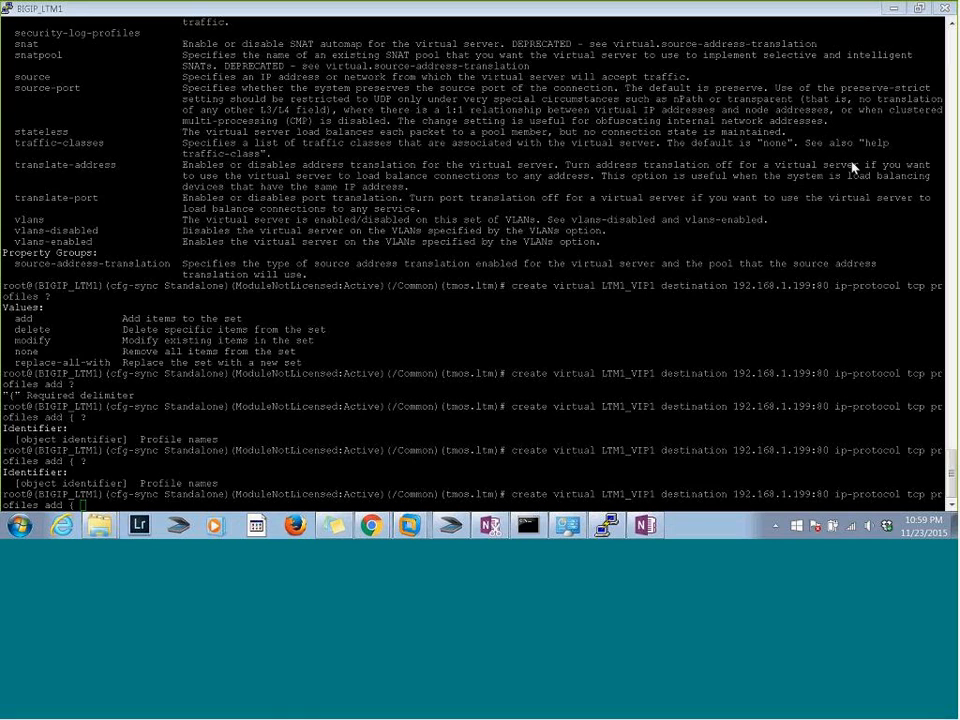
right_click(475, 183)
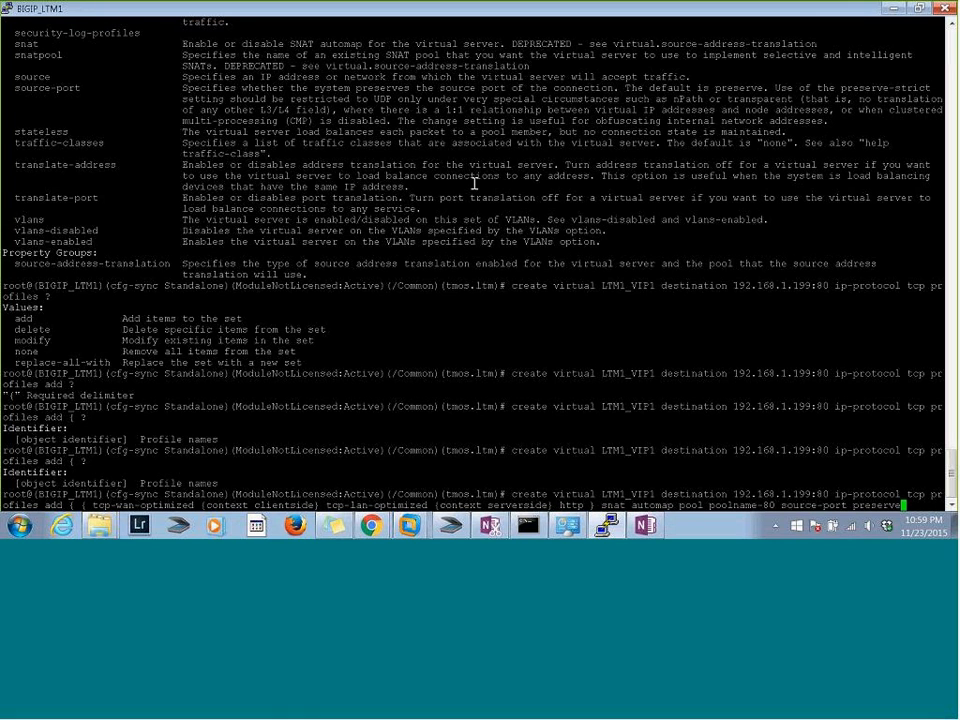
key("Left")
key("Left")
key("Left")
key("Left")
key("Left")
key("Left")
key("Left")
key("Left")
key("Left")
key("Left")
key("Left")
key("Left")
key("Left")
key("Left")
key("Left")
key("Left")
key("Left")
key("Left")
key("Left")
key("Left")
key("Left")
key("Left")
key("Left")
key("Left")
key("Left")
key("Left")
key("Left")
key("Left")
key("Left")
key("Left")
key("Left")
key("Left")
key("Left")
key("Left")
key("Left")
key("Left")
key("Left")
key("Left")
key("Left")
key("Left")
key("Left")
key("Left")
key("Left")
key("Left")
key("Left")
key("Left")
key("Left")
key("Left")
key("Left")
key("Left")
key("Left")
key("Left")
key("Left")
key("Left")
key("Left")
key("Left")
key("Left")
key("Left")
key("Left")
key("Left")
key("Right")
key("Right")
key("BackSpace")
key("BackSpace")
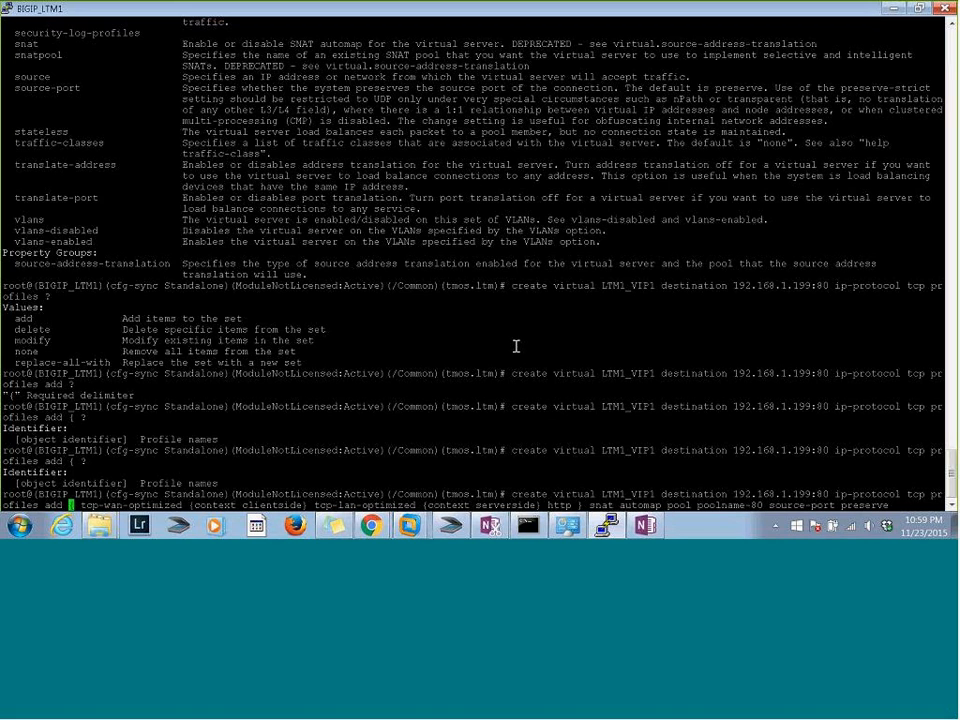
type("{")
Try to create virtual server LTM1_VIP1 with the completed command
key("Right")
key("Right")
key("Right")
key("Right")
key("Right")
key("Right")
key("Right")
key("Right")
key("Right")
key("Right")
key("Right")
key("Right")
key("Right")
key("Right")
key("Right")
key("Right")
key("Right")
key("Right")
key("Right")
key("Right")
key("Right")
key("Right")
key("Right")
key("Right")
key("Right")
key("Right")
key("Right")
key("Right")
key("Right")
key("Right")
key("Right")
key("Right")
key("Right")
key("Right")
key("Right")
key("Right")
key("Right")
key("Right")
key("Right")
key("Right")
key("Right")
key("Right")
key("Right")
key("Right")
key("Right")
key("Right")
key("Right")
key("Right")
key("Right")
key("Right")
key("Right")
key("Right")
key("Right")
key("Right")
key("Right")
key("Right")
key("Right")
key("Right")
key("Right")
key("Right")
key("Return")
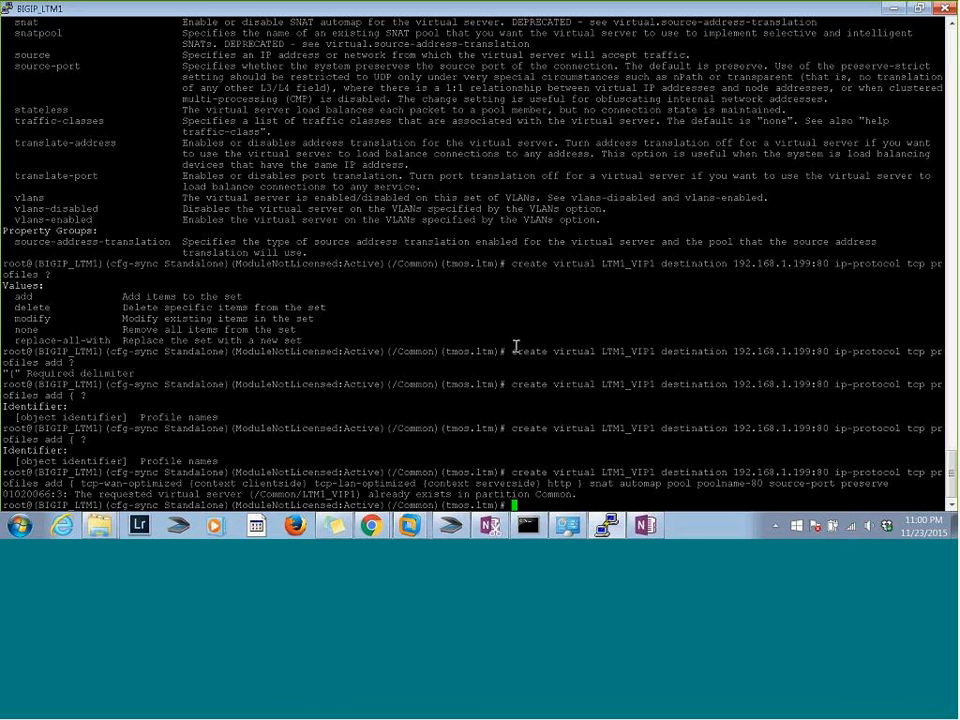
Recall the create virtual command, change the virtual server name to LTM1_VIP2 and run it
key("Up")
key("Up")
key("Down")
key("Left")
key("Left")
key("Left")
key("Left")
key("Left")
key("Left")
key("Left")
key("Left")
key("Left")
key("Left")
key("Left")
key("Left")
key("Left")
key("Left")
key("Left")
key("Left")
key("Left")
key("Left")
key("Left")
key("Left")
key("Left")
key("Left")
key("Left")
key("Left")
key("Left")
key("Left")
key("Left")
key("Left")
key("Left")
key("Left")
key("Left")
key("Left")
key("Left")
key("Left")
key("Left")
key("Left")
key("Left")
key("Left")
key("Left")
key("Left")
key("Left")
key("Left")
key("Left")
key("Left")
key("Left")
key("Left")
key("Left")
key("Left")
key("Left")
key("Left")
key("Left")
key("Left")
key("Left")
key("Left")
key("Left")
key("Left")
key("Left")
key("Left")
key("Left")
key("Left")
key("Left")
key("Left")
key("Left")
key("Left")
key("Left")
key("Left")
key("Left")
key("Left")
key("Left")
key("Left")
key("Left")
key("Left")
key("Left")
key("Left")
key("Left")
key("Left")
key("Left")
key("Left")
key("Left")
key("Left")
key("Left")
key("Left")
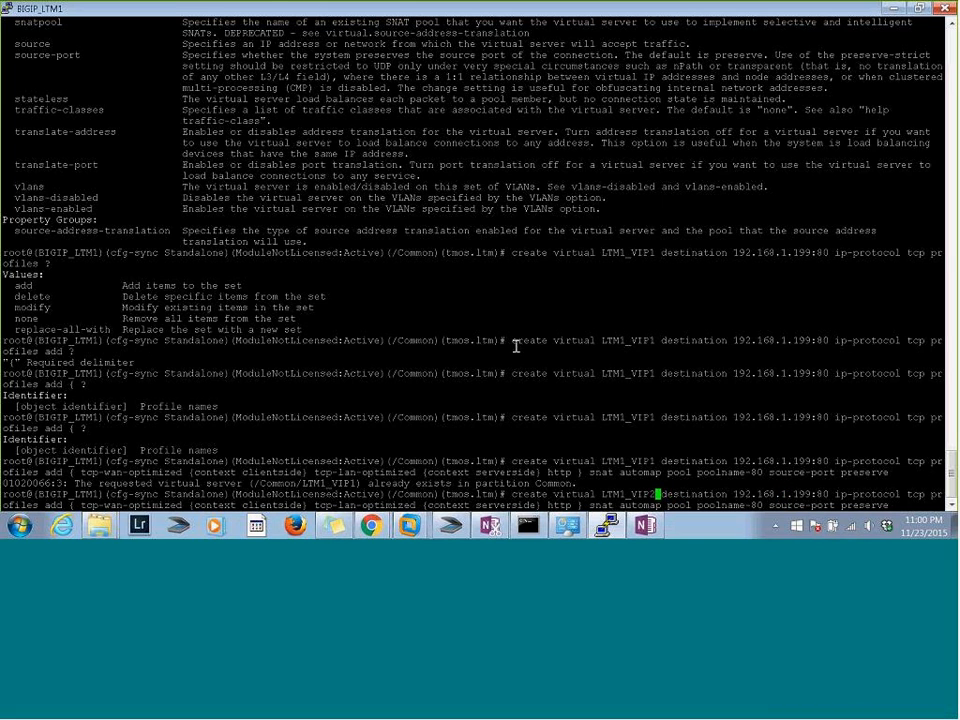
key("Return")
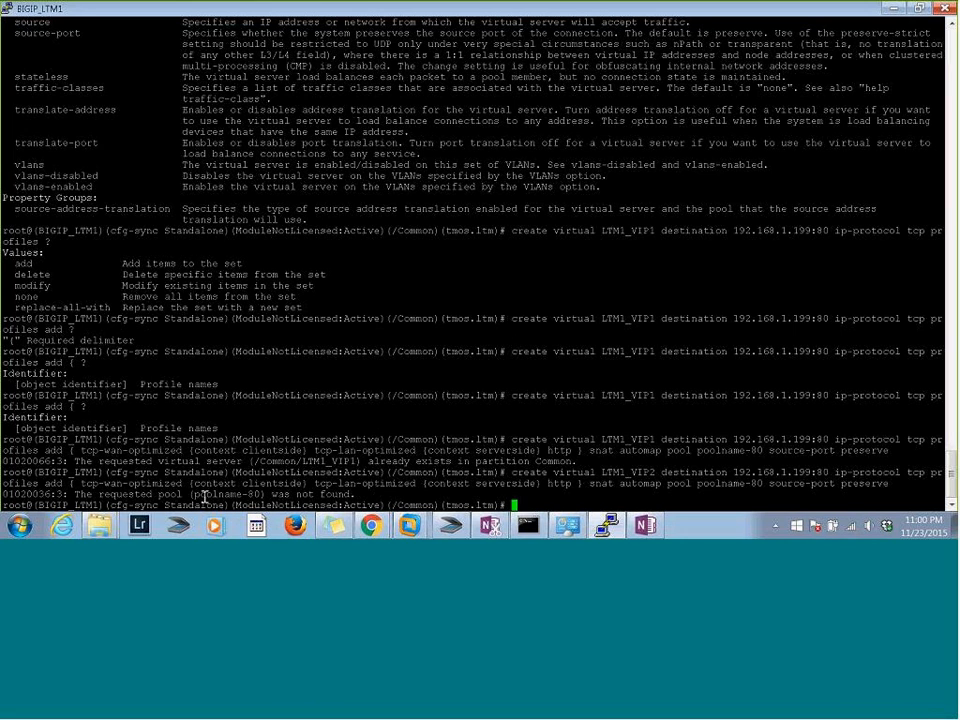
Check the pool name in the error output, and list the configured virtual servers with list virtual
left_click_drag(185, 497, 257, 497)
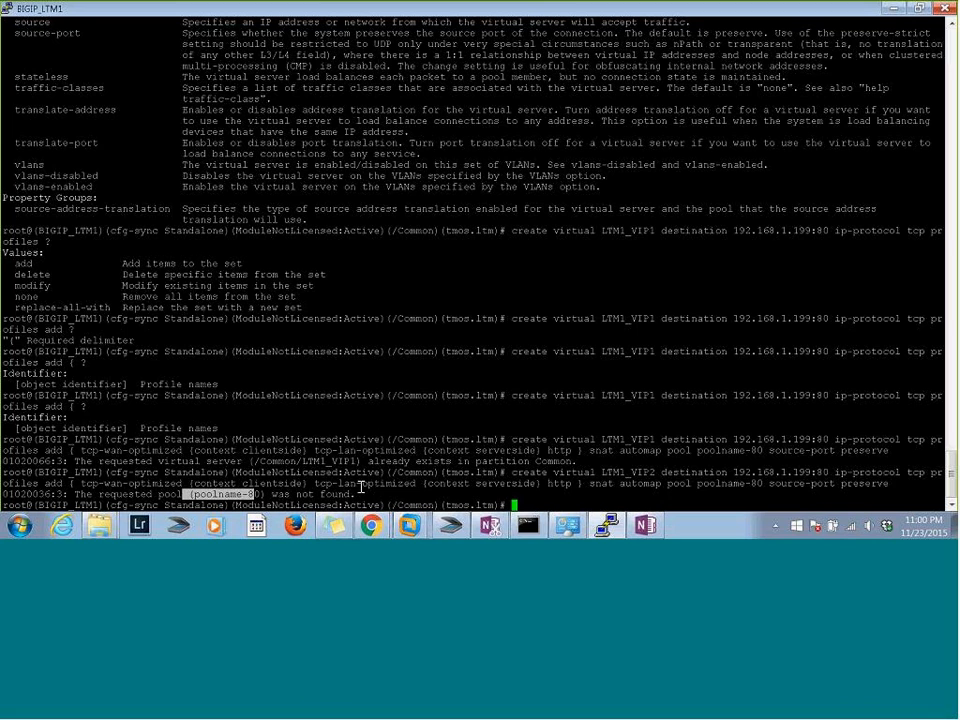
left_click(362, 487)
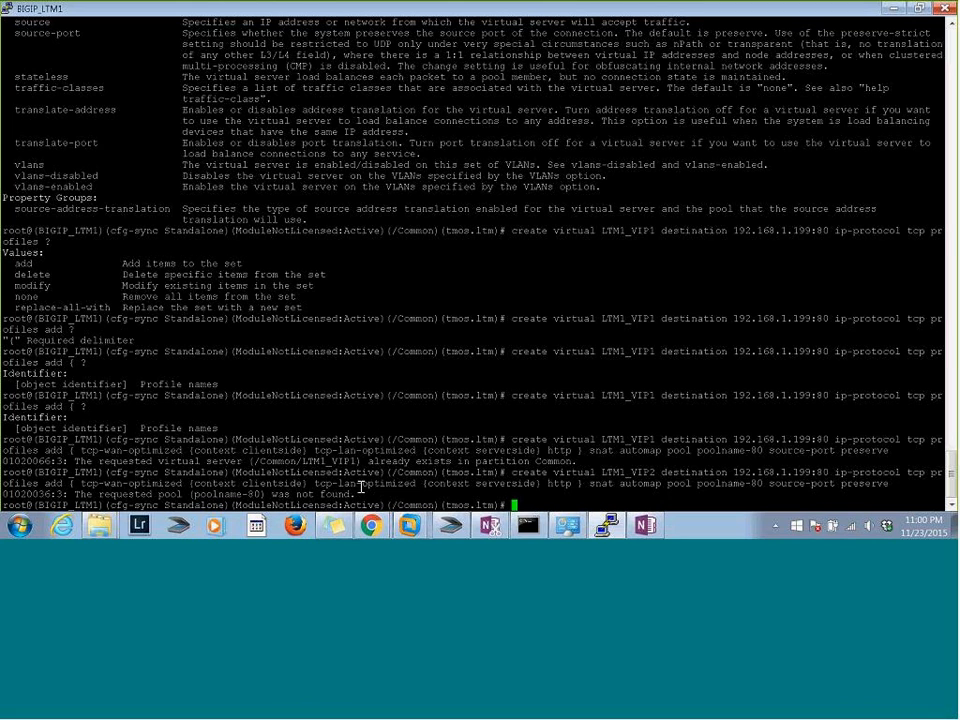
type("list vir")
key("Tab")
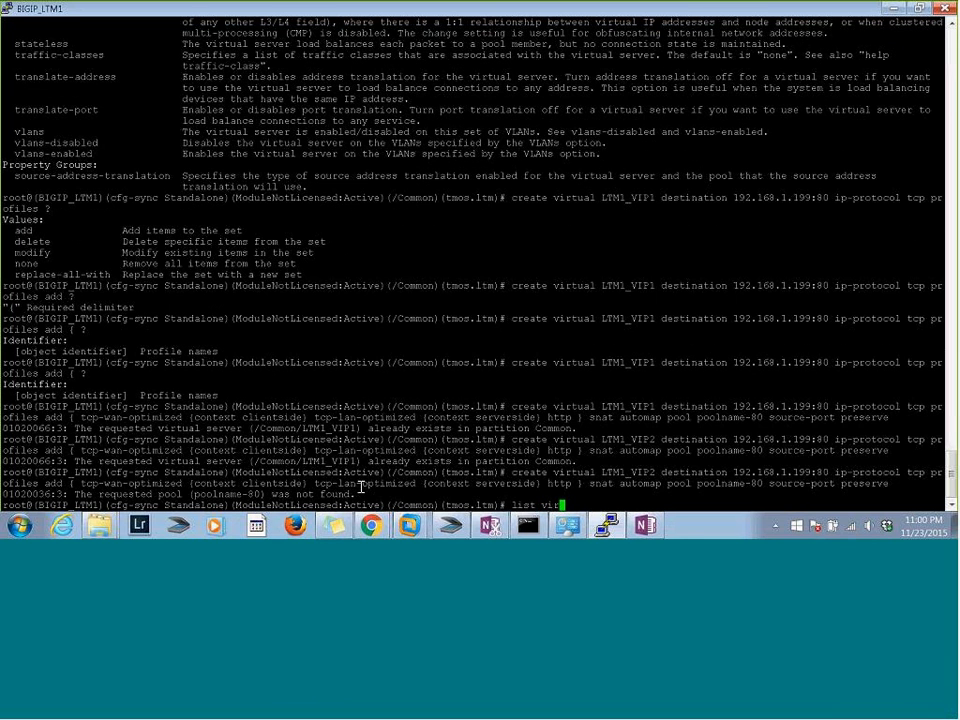
key("Return")
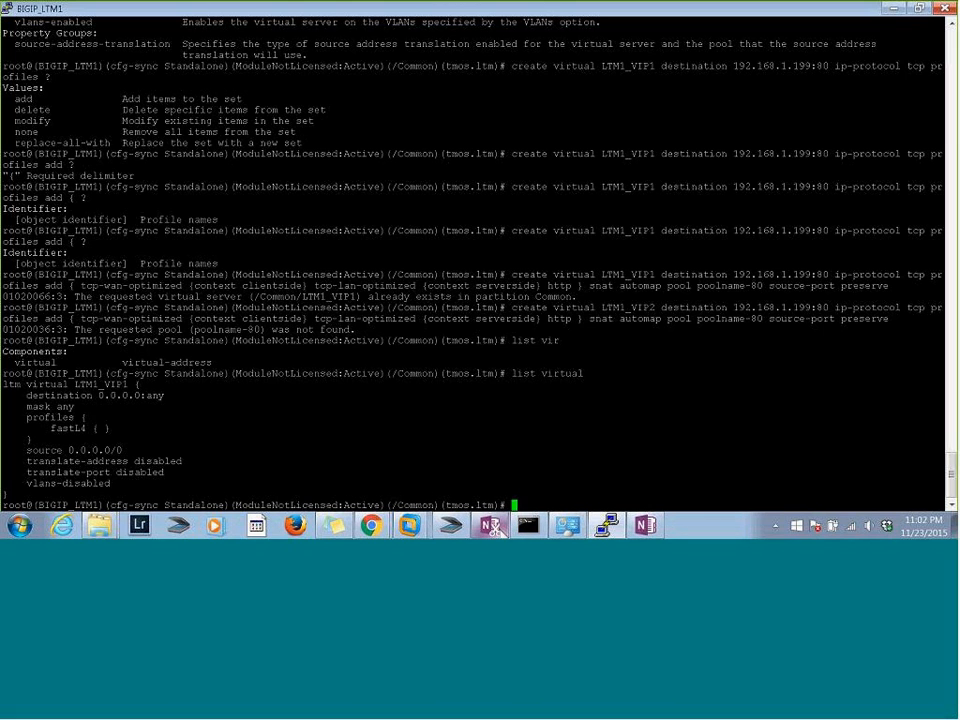
Switch to OneNote and add the lines "Create" and "List/show" below the sample command
left_click(646, 526)
left_click(309, 380)
type("c")
key("BackSpace")
type("create")
key("Return")
type("list")
key("Return")
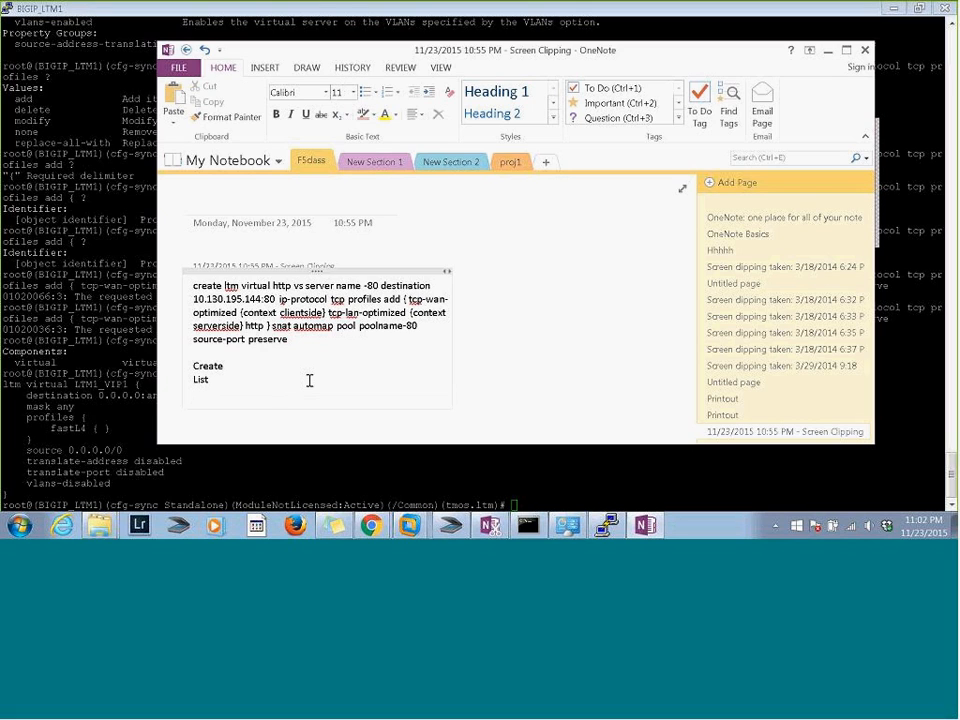
key("BackSpace")
type("/show")
key("Return")
Add the lines "Modify", "Delete" and "Object" to the command list in the note
type("modify")
key("Return")
type("del ete")
key("Return")
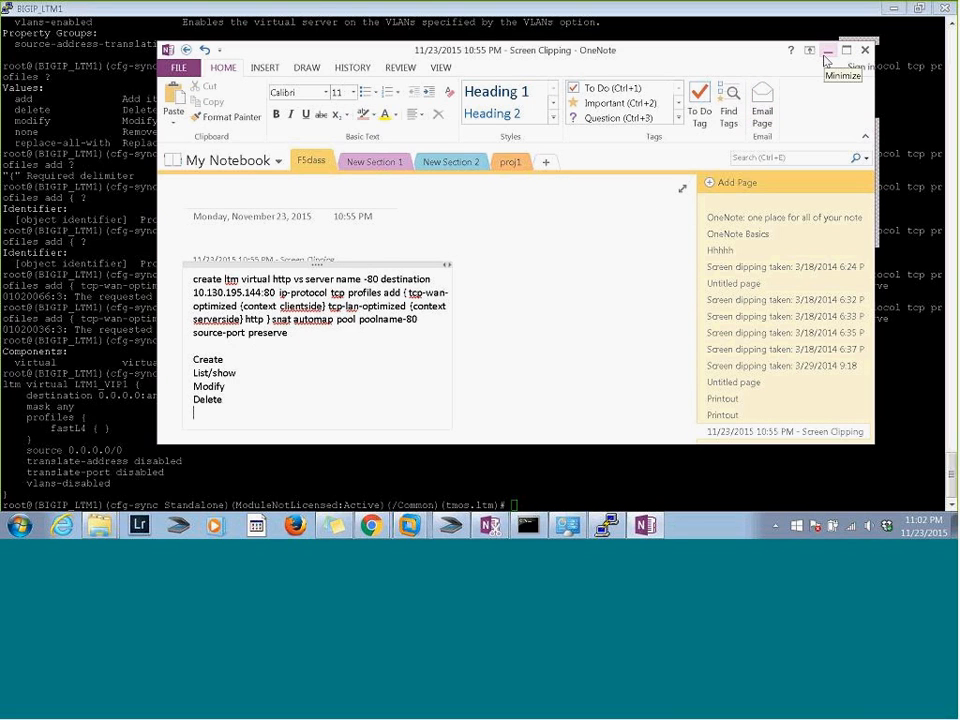
type("Object")
key("Return")
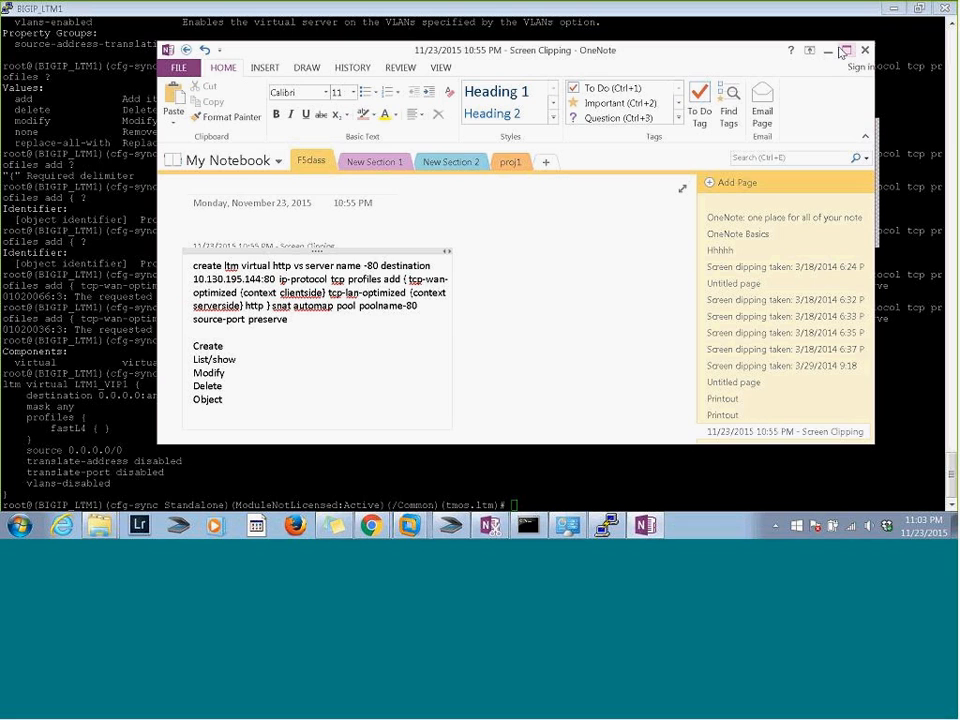
Minimize OneNote and close the BIGIP_LTM1 PuTTY session, confirming the exit
left_click(499, 167)
left_click(311, 161)
left_click(828, 49)
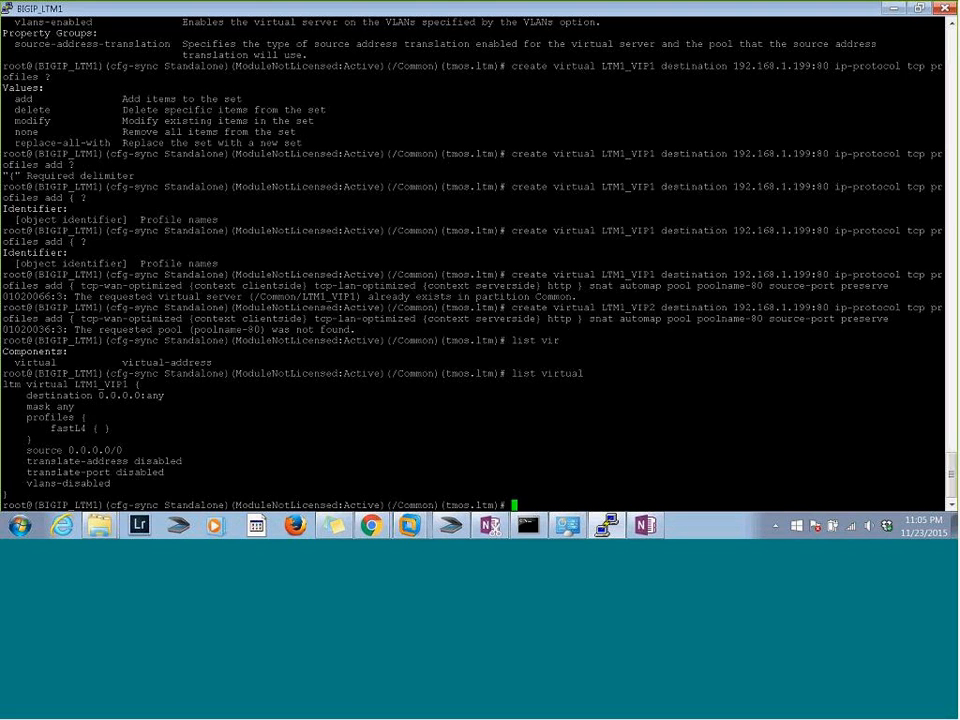
key("alt+Tab")
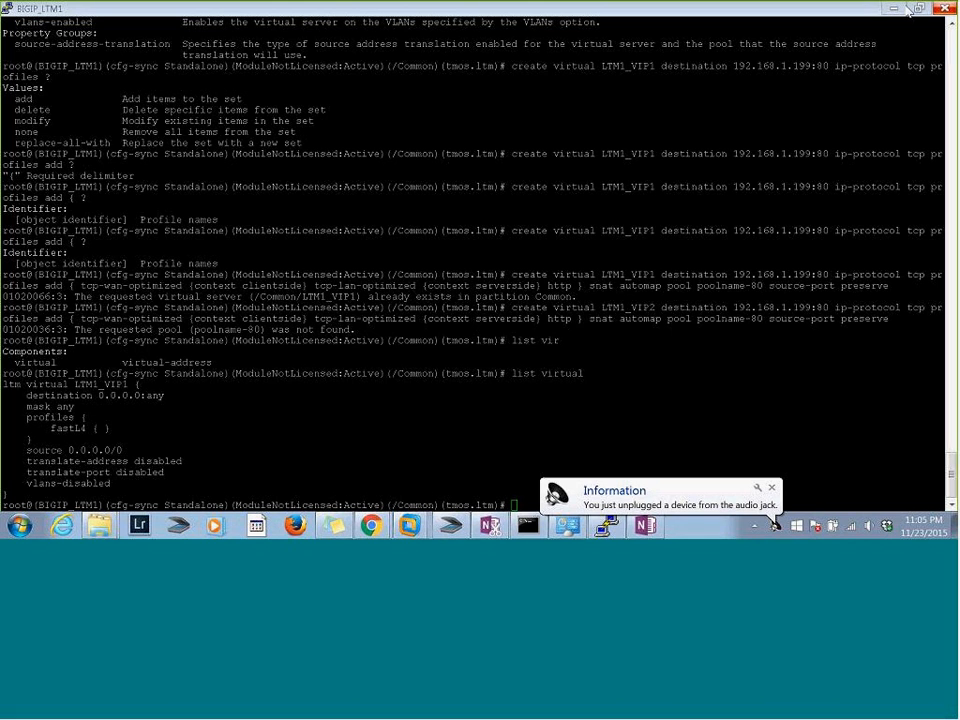
key("alt+F4")
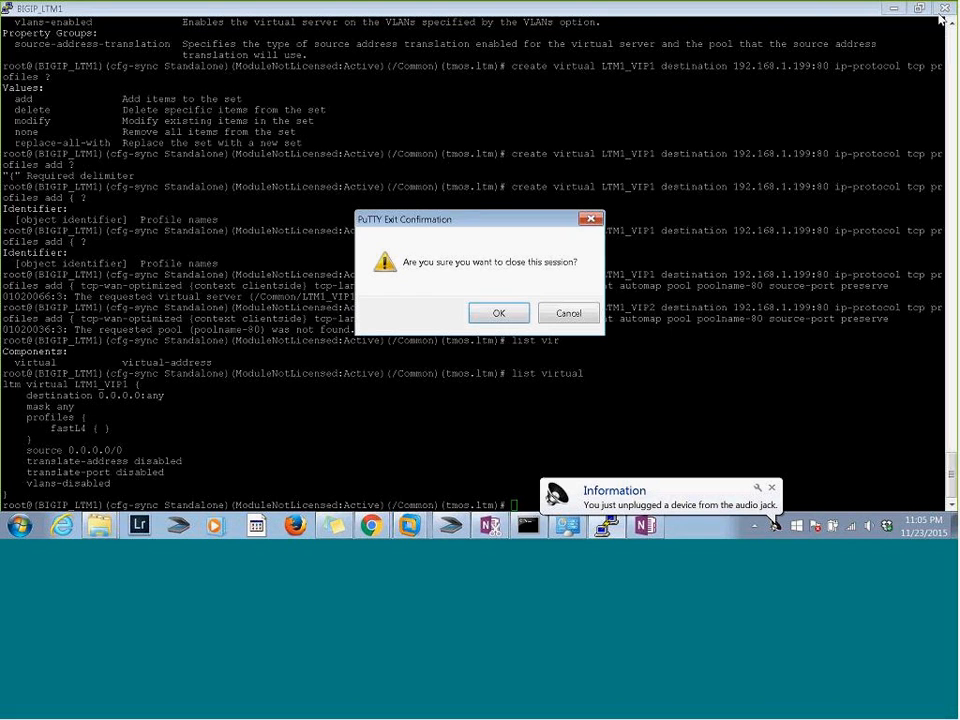
left_click(497, 313)
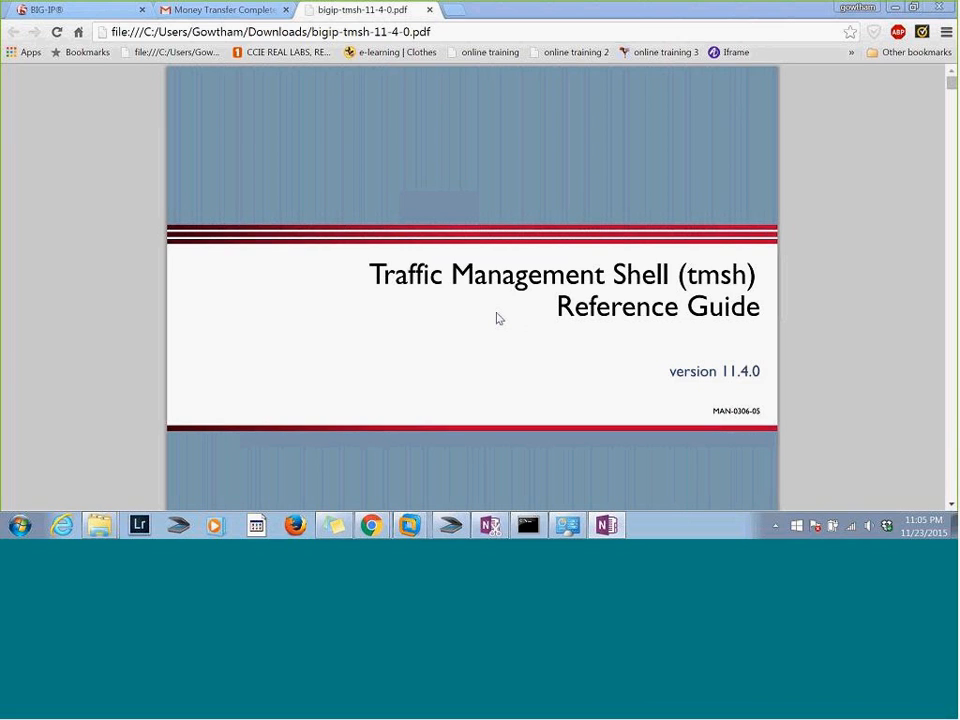